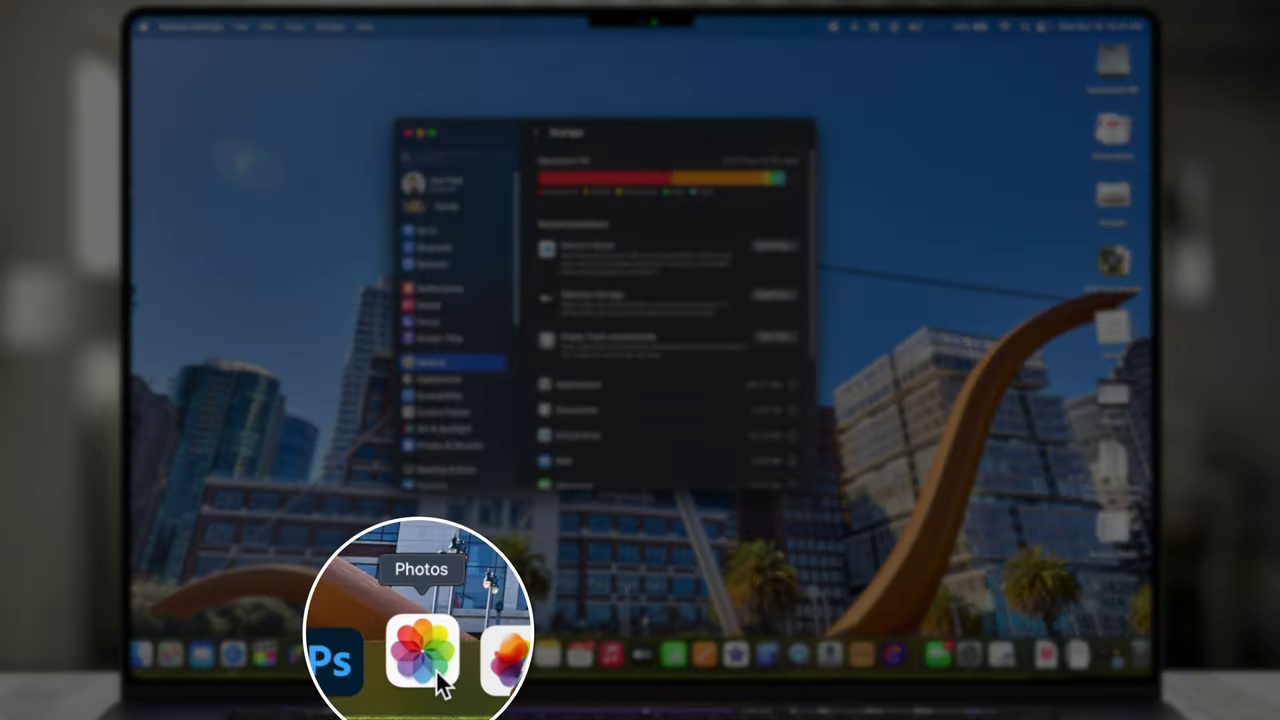
Step: Switch to Photos and review the iCloud and Shared Library options in its settings
{"action": "left_click", "coordinate": [422, 655]}
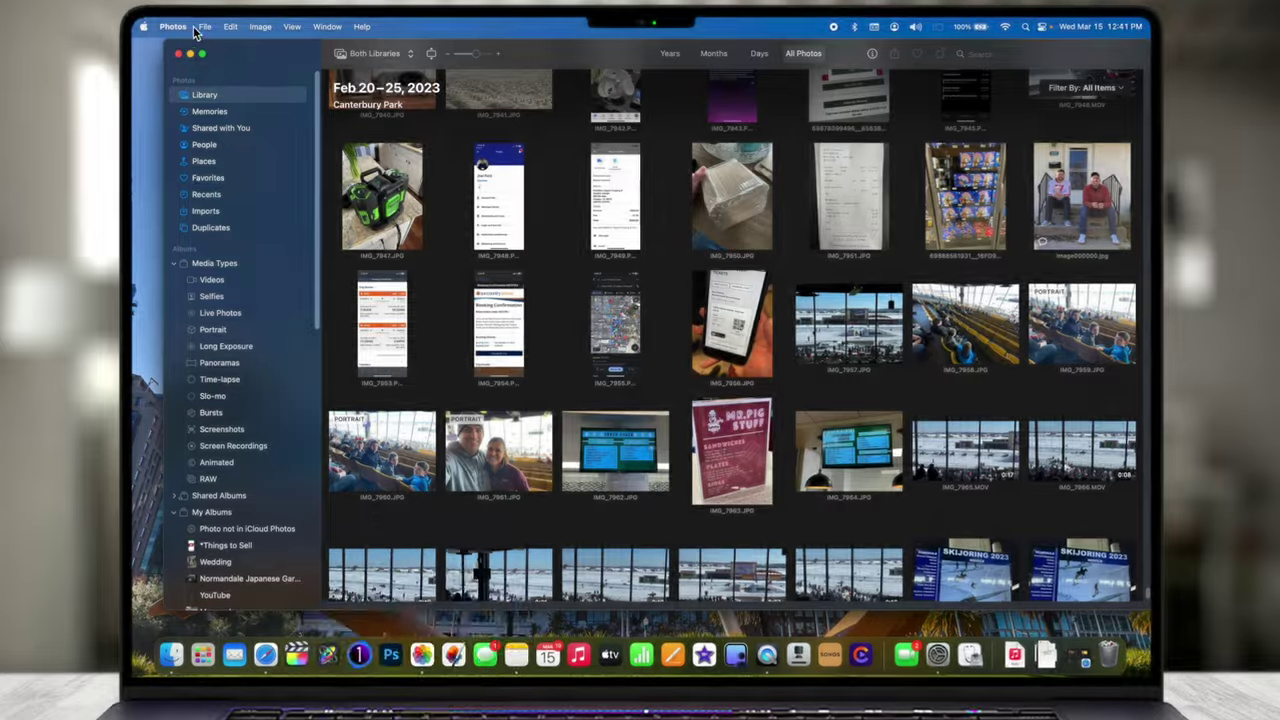
{"action": "left_click", "coordinate": [160, 26]}
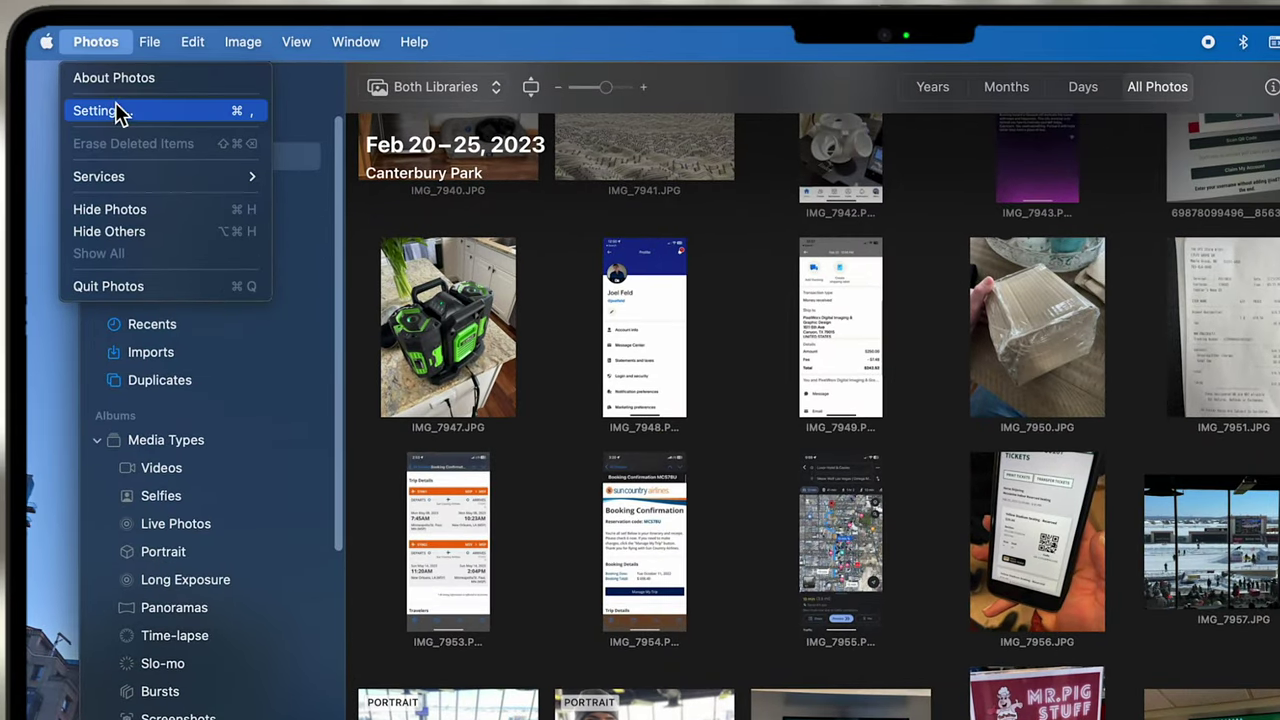
{"action": "left_click", "coordinate": [118, 113]}
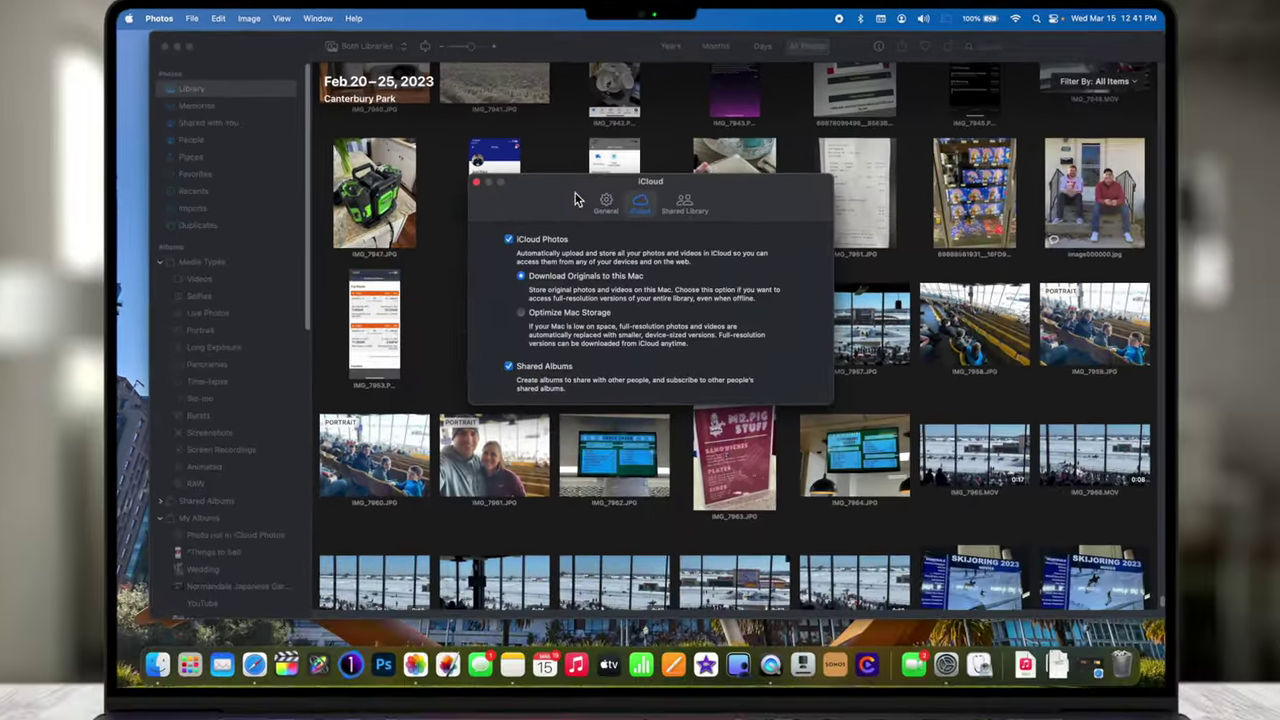
{"action": "left_click", "coordinate": [606, 200]}
{"action": "left_click", "coordinate": [640, 201]}
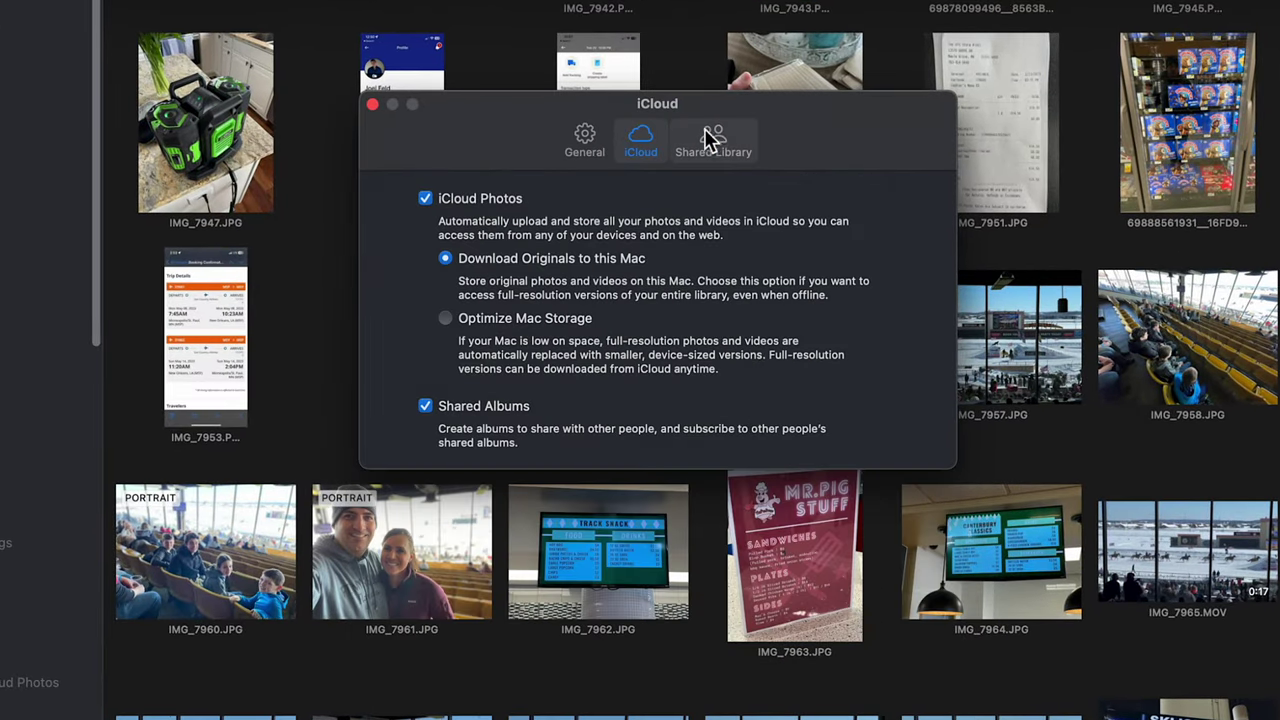
{"action": "left_click", "coordinate": [713, 140]}
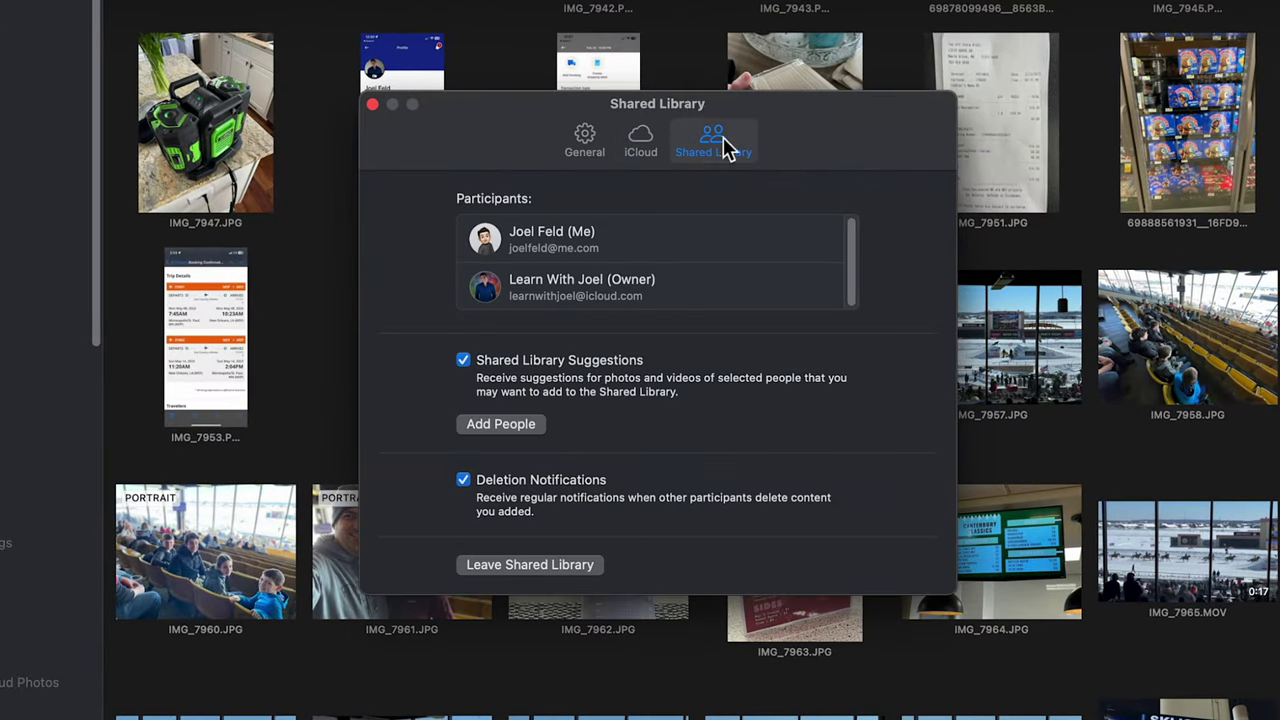
{"action": "left_click", "coordinate": [641, 145]}
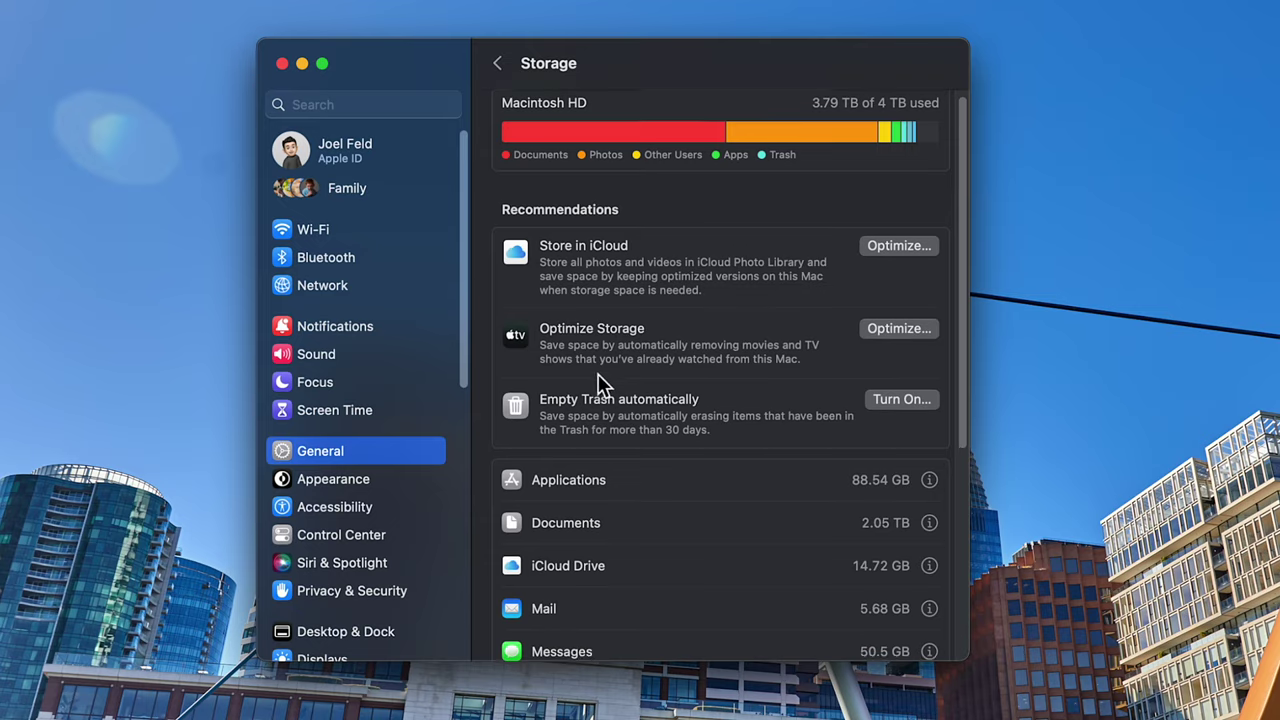
Step: Switch to the Storage settings and enable Optimize Storage for already watched movies and TV shows
{"action": "scroll", "coordinate": [520, 340], "scroll_direction": "down", "scroll_amount": 2}
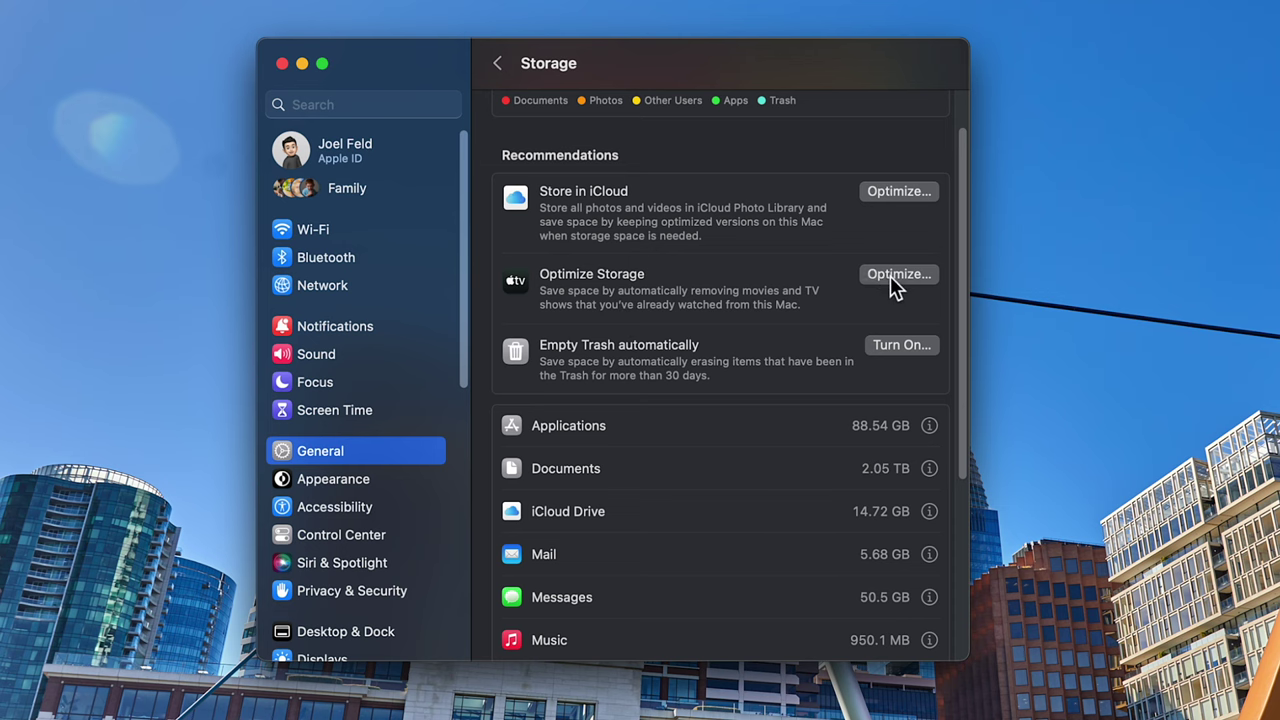
{"action": "left_click", "coordinate": [897, 276]}
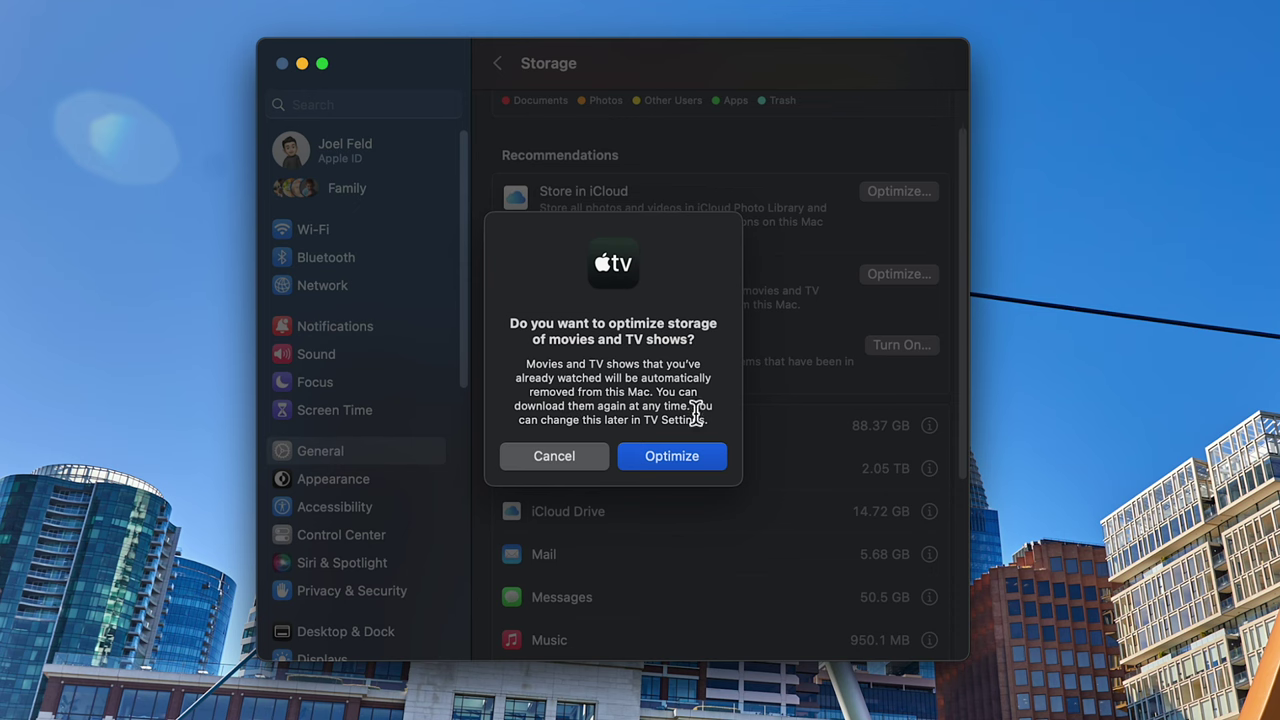
{"action": "left_click", "coordinate": [681, 455]}
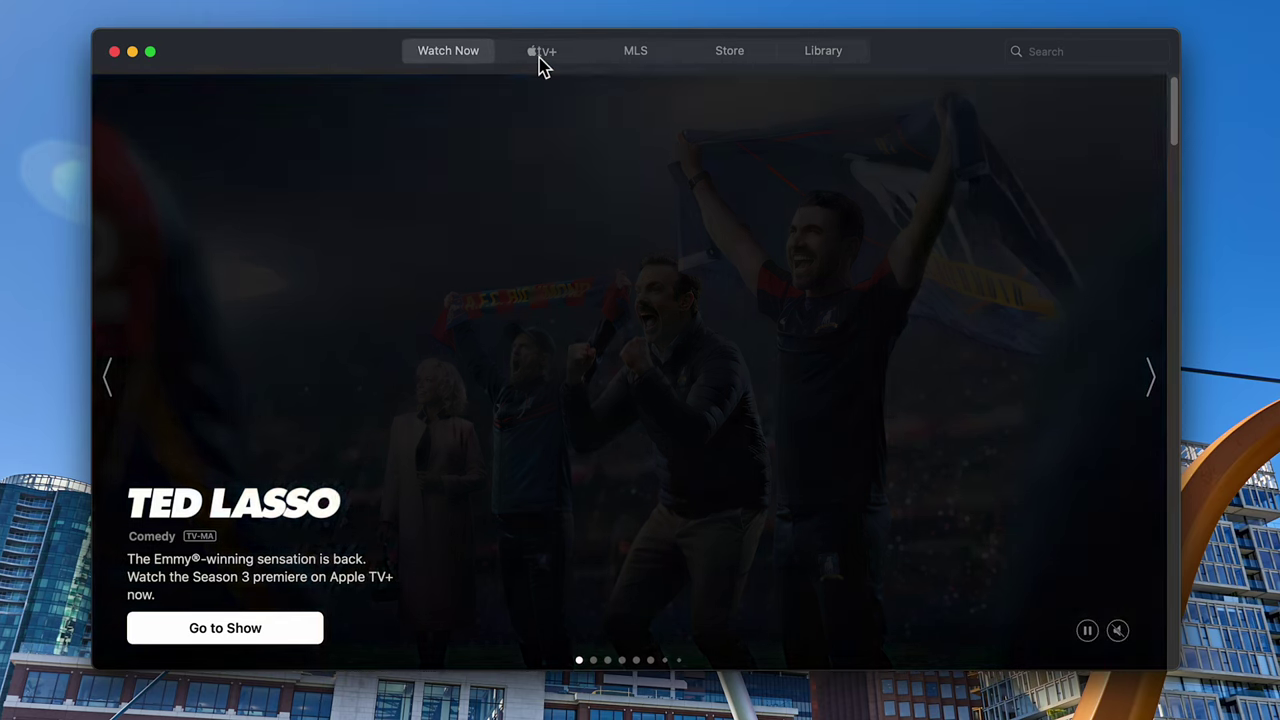
Step: Switch to the TV app, look through the Apple TV+, MLS and Store sections, and browse the recently added titles in the Library
{"action": "left_click", "coordinate": [541, 52]}
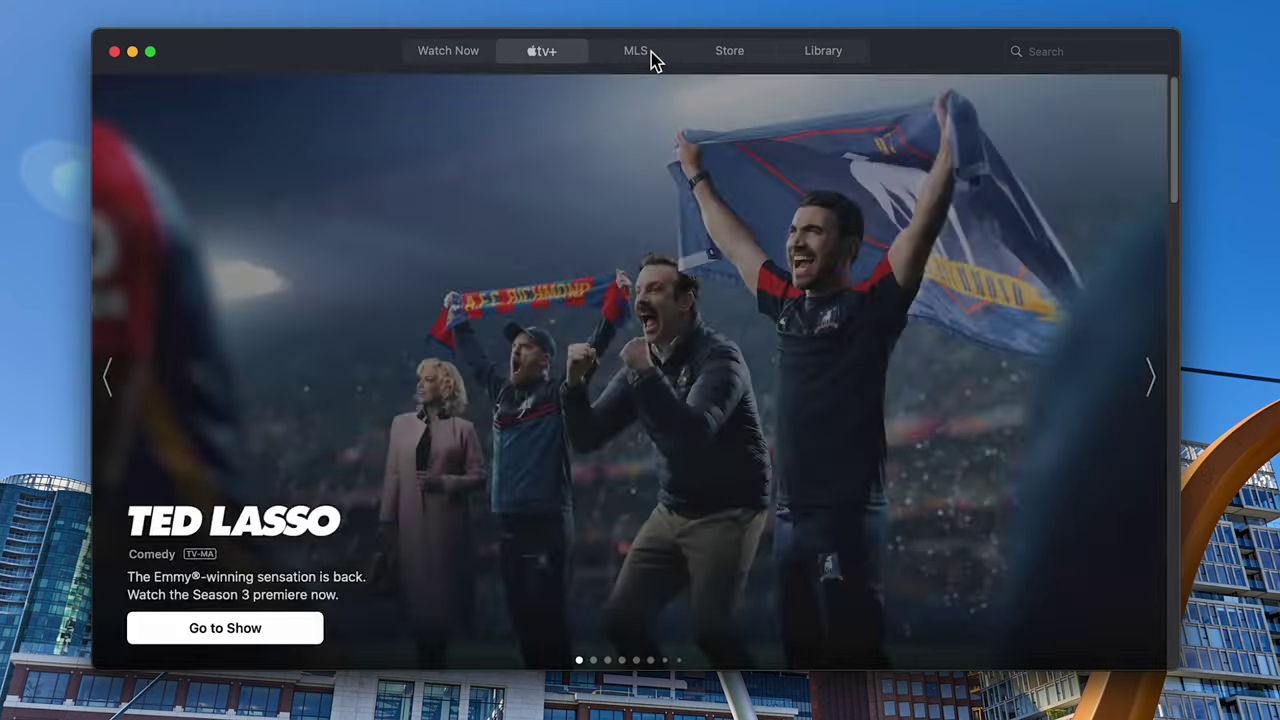
{"action": "left_click", "coordinate": [660, 58]}
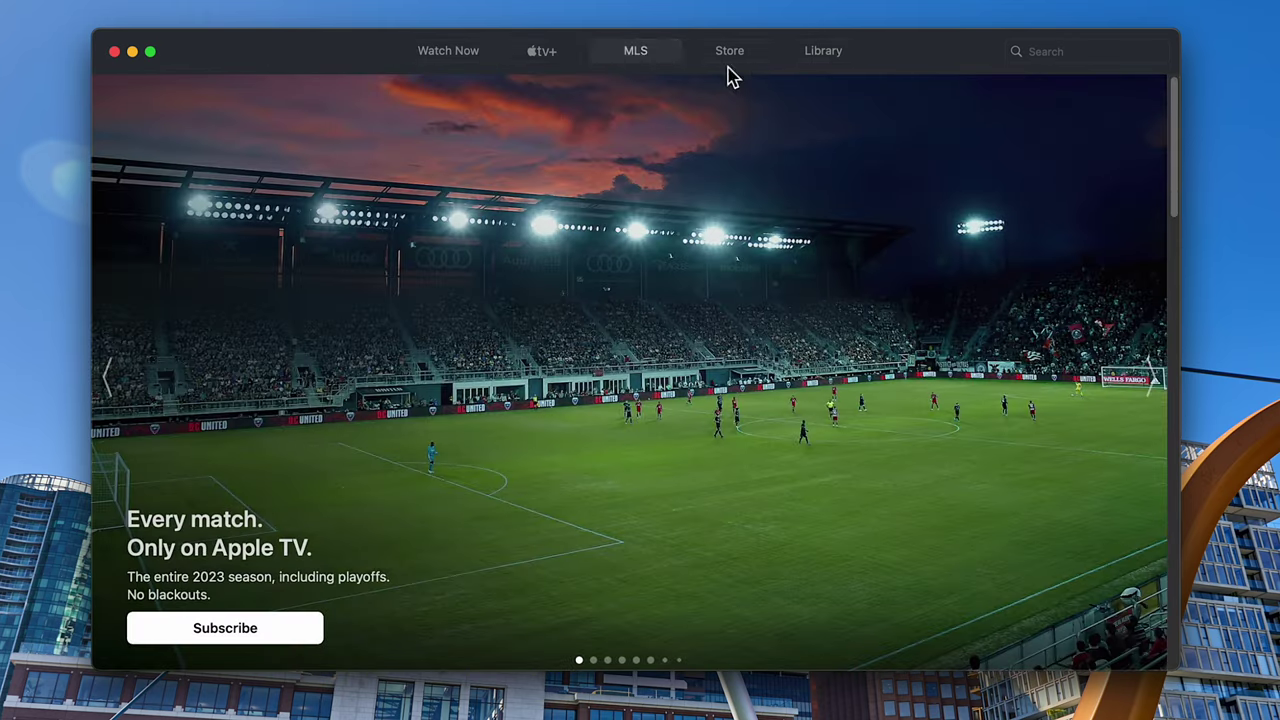
{"action": "left_click", "coordinate": [754, 62]}
{"action": "left_click", "coordinate": [836, 64]}
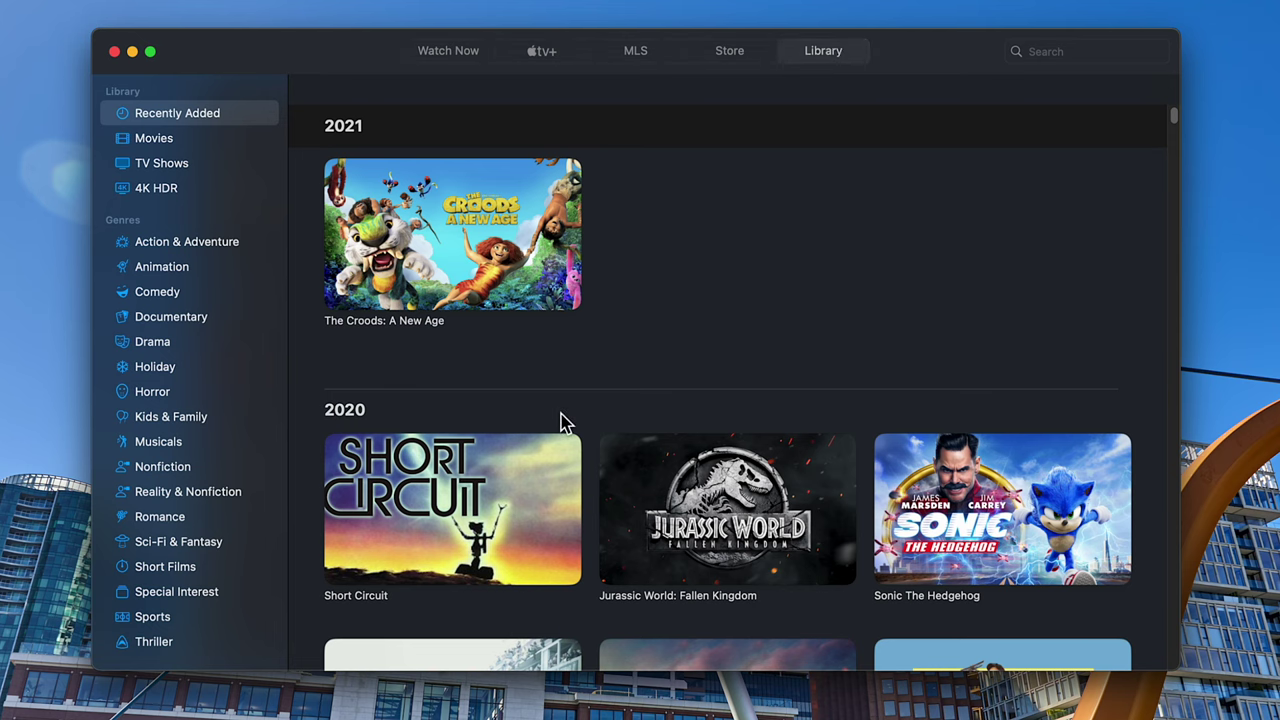
{"action": "scroll", "coordinate": [560, 420], "scroll_direction": "down", "scroll_amount": 15}
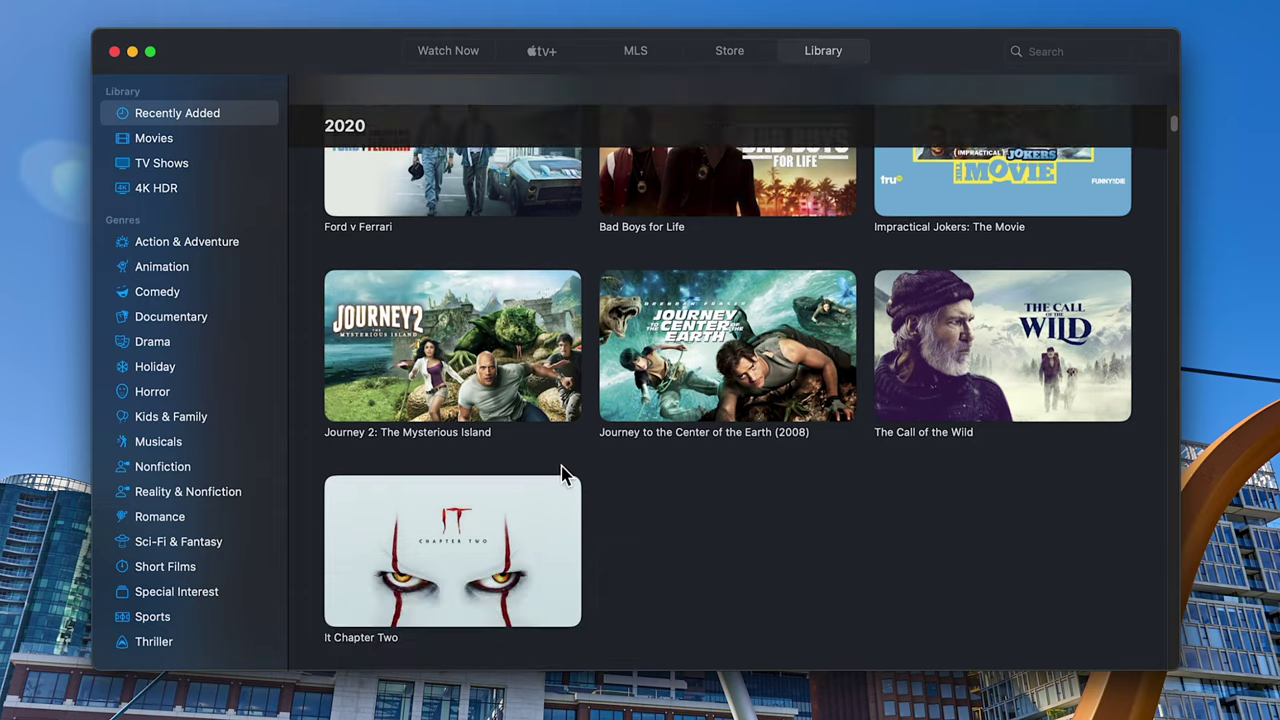
Step: Open the TV app's settings and review the Files and Playback options
{"action": "left_click", "coordinate": [163, 17]}
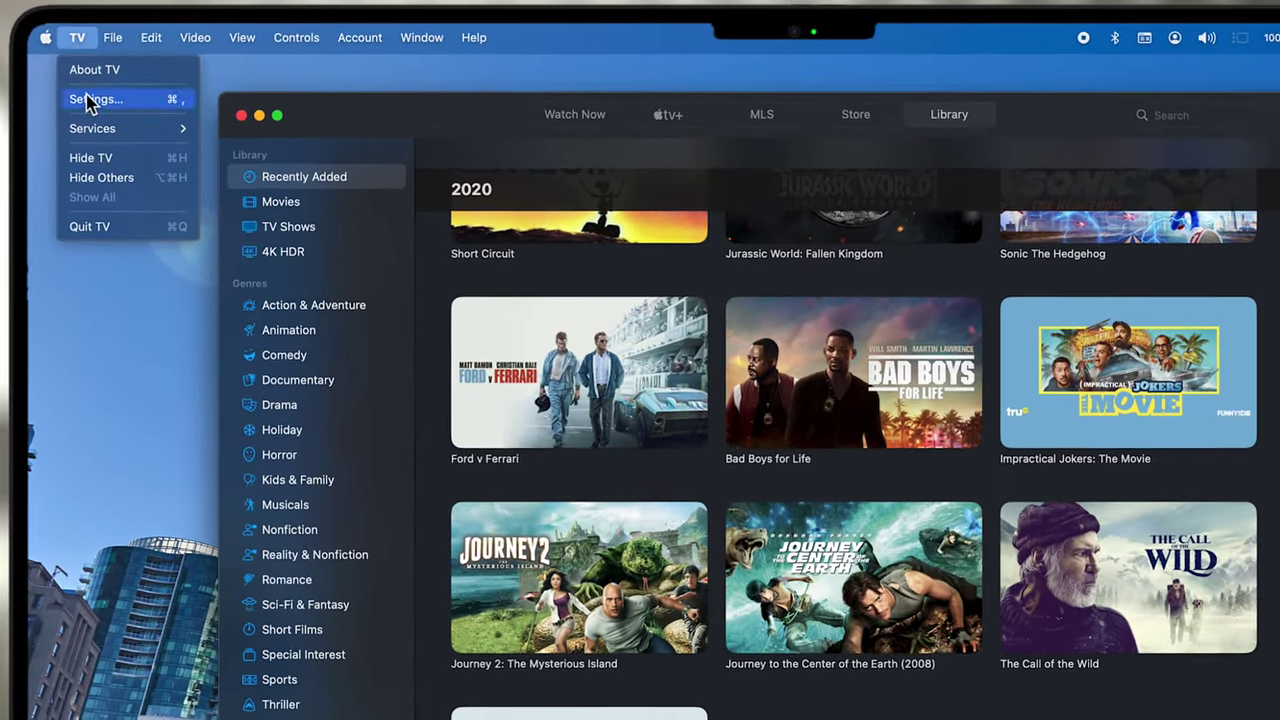
{"action": "left_click", "coordinate": [88, 101]}
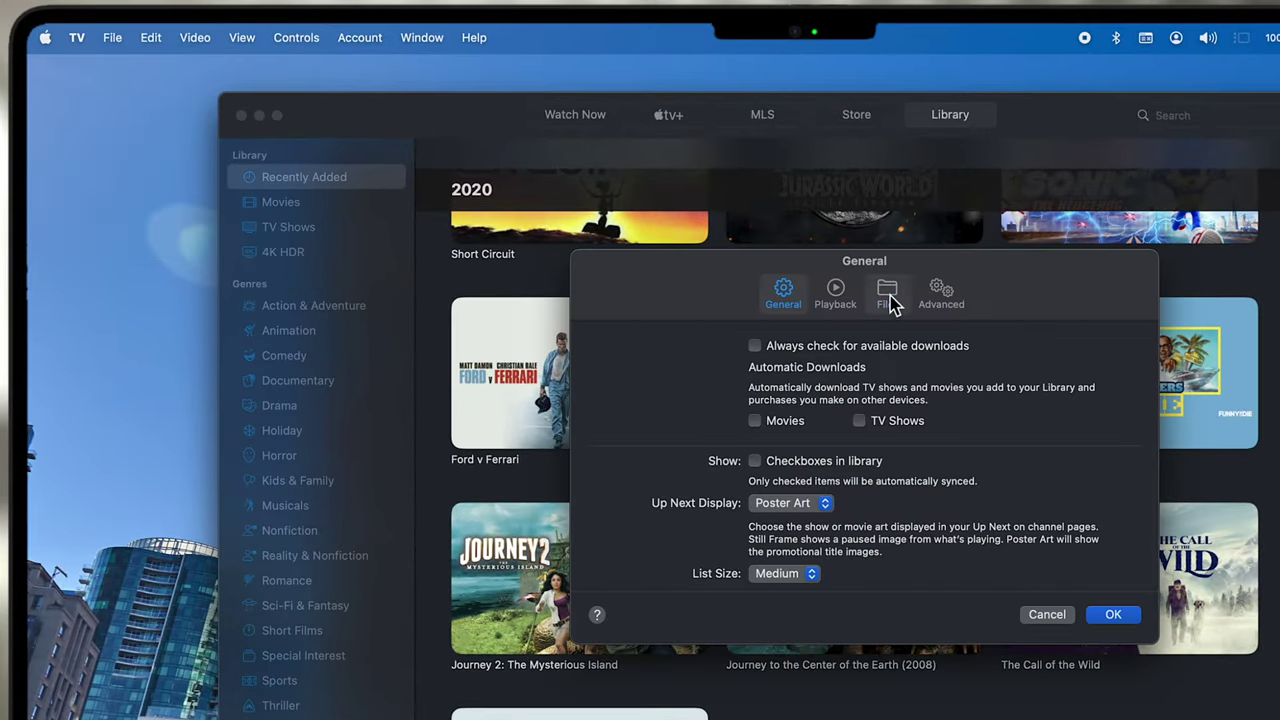
{"action": "left_click", "coordinate": [888, 298]}
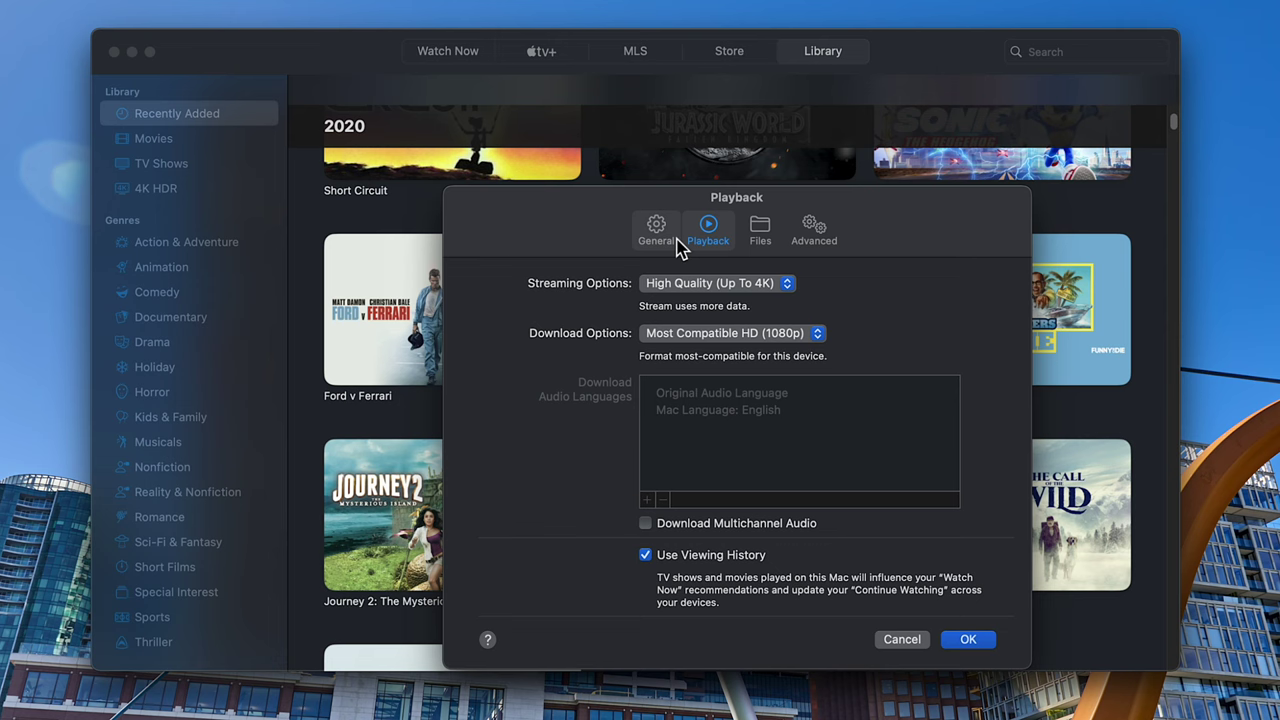
{"action": "left_click", "coordinate": [759, 232]}
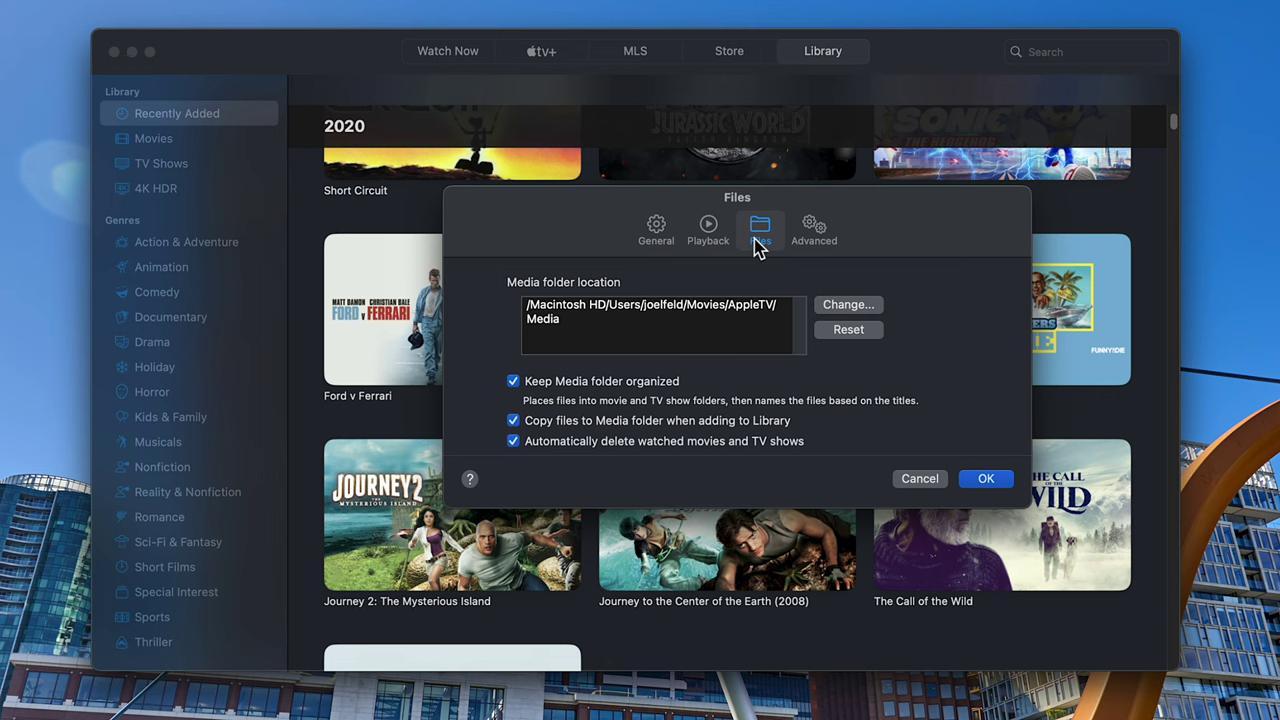
{"action": "left_click", "coordinate": [710, 232]}
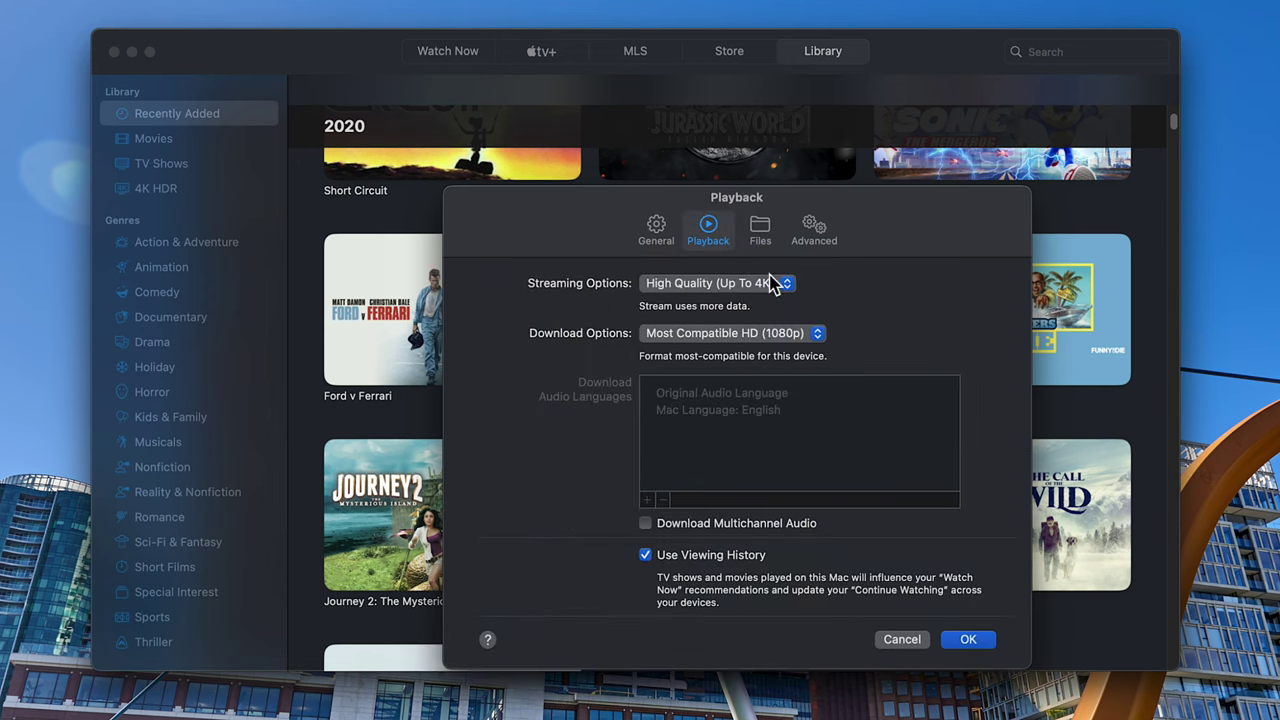
Step: View the download quality choices, try Data Saver for streaming, restore High Quality (Up To 4K), and cancel the settings
{"action": "left_click", "coordinate": [799, 338]}
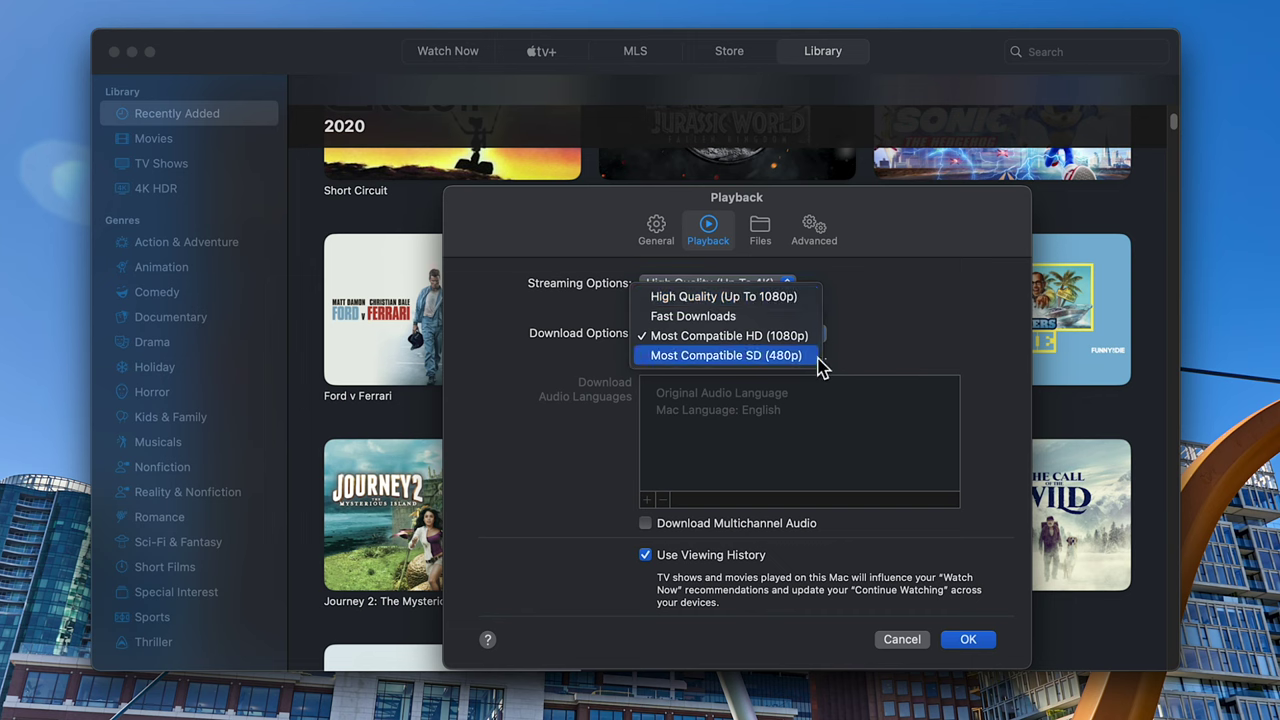
{"action": "left_click", "coordinate": [773, 285]}
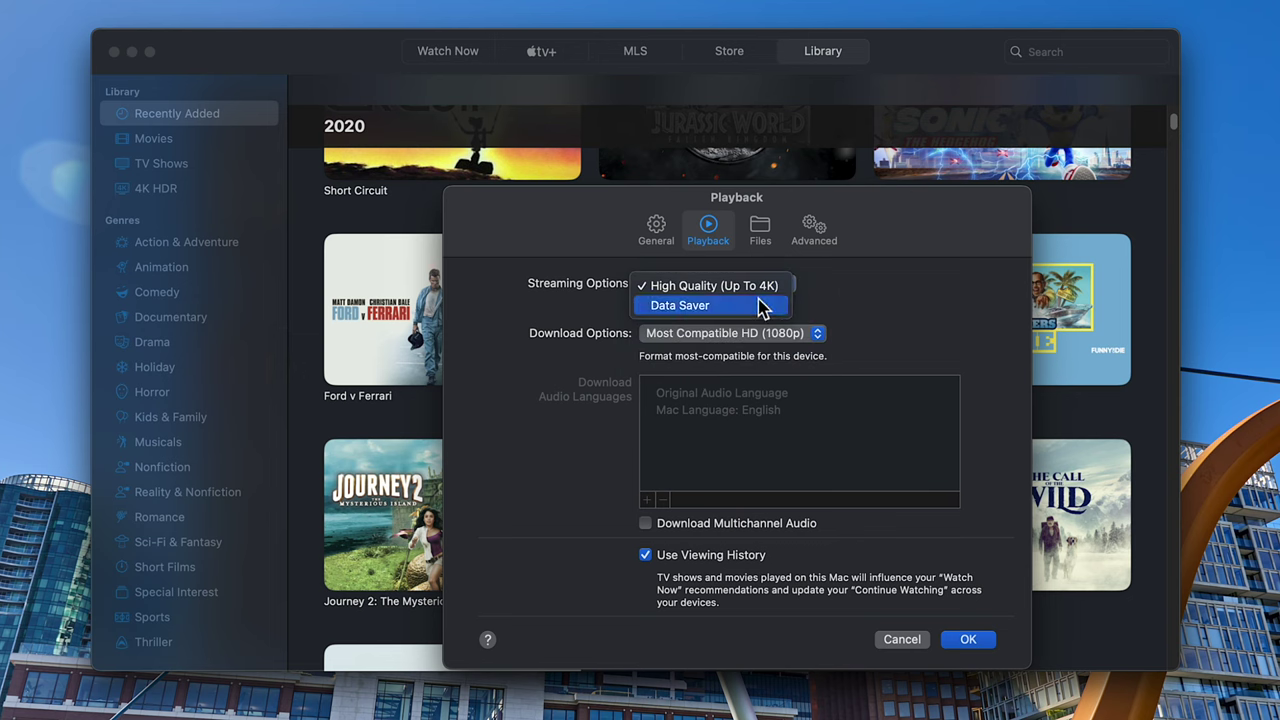
{"action": "left_click", "coordinate": [760, 305]}
{"action": "left_click", "coordinate": [770, 285]}
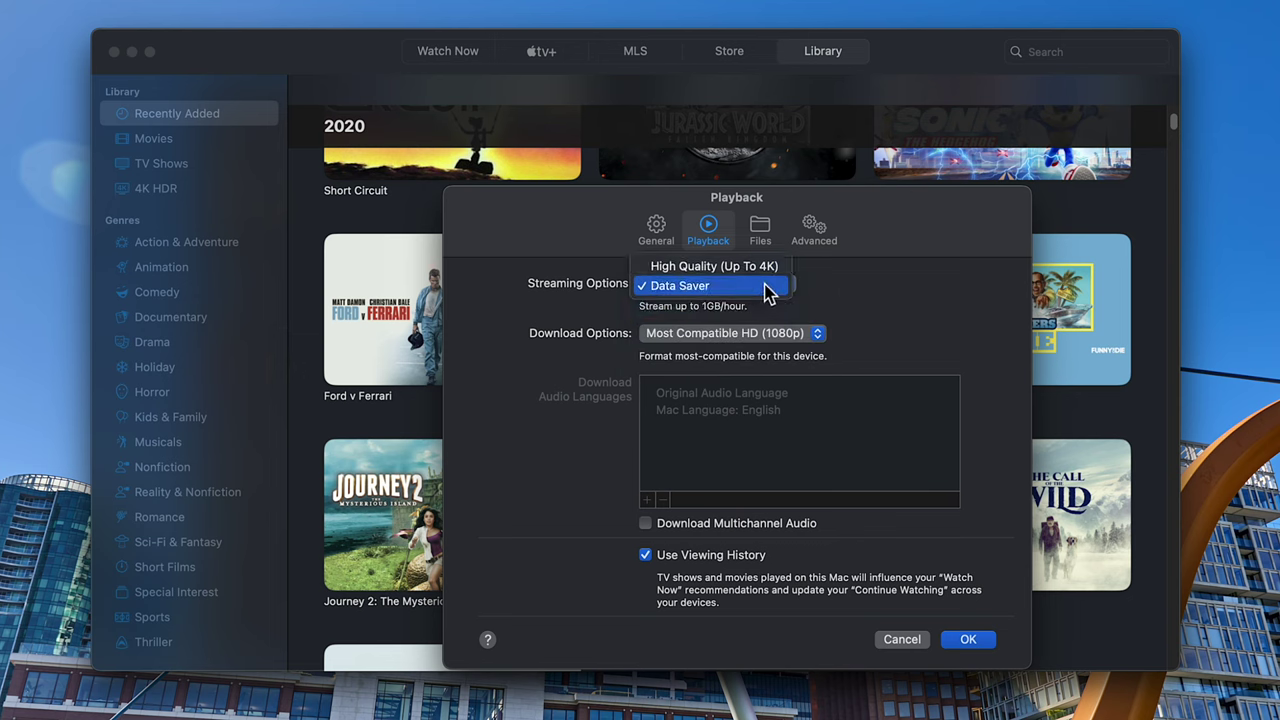
{"action": "left_click", "coordinate": [770, 266]}
{"action": "left_click", "coordinate": [905, 641]}
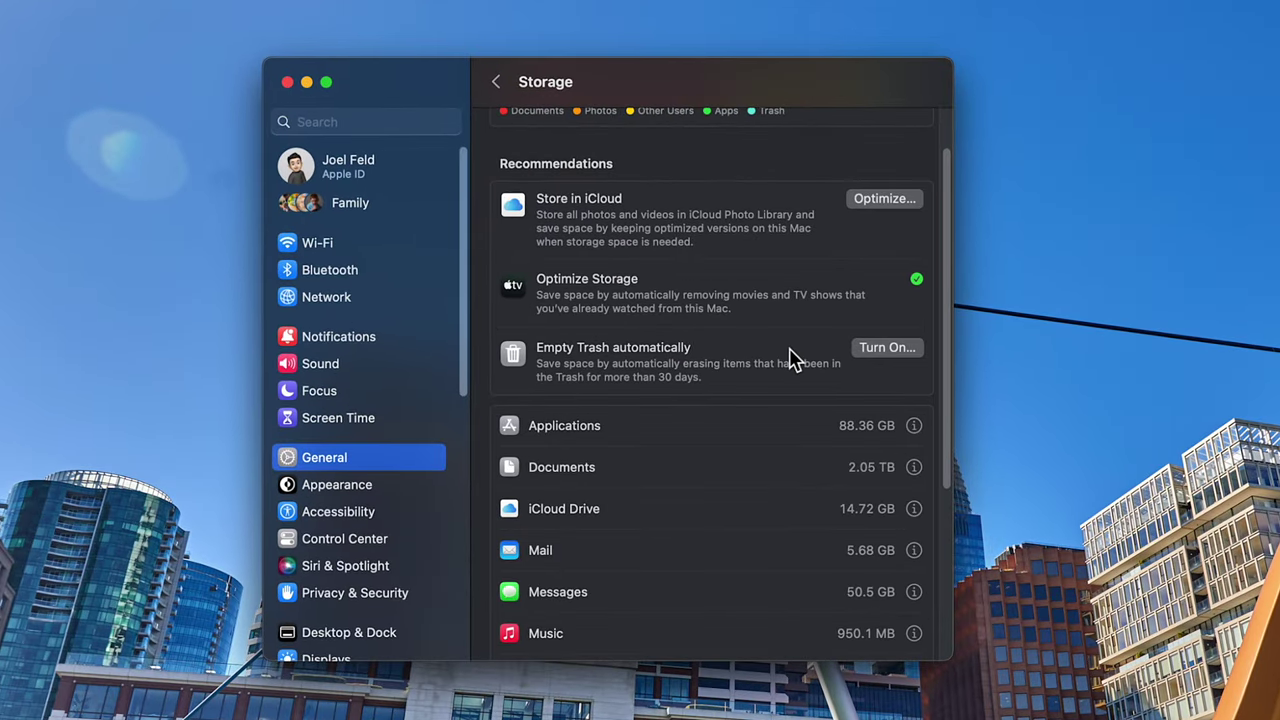
Step: Look through the files in the Trash and check the Empty Trash automatically option in the Storage settings
{"action": "scroll", "coordinate": [790, 350], "scroll_direction": "down", "scroll_amount": 2}
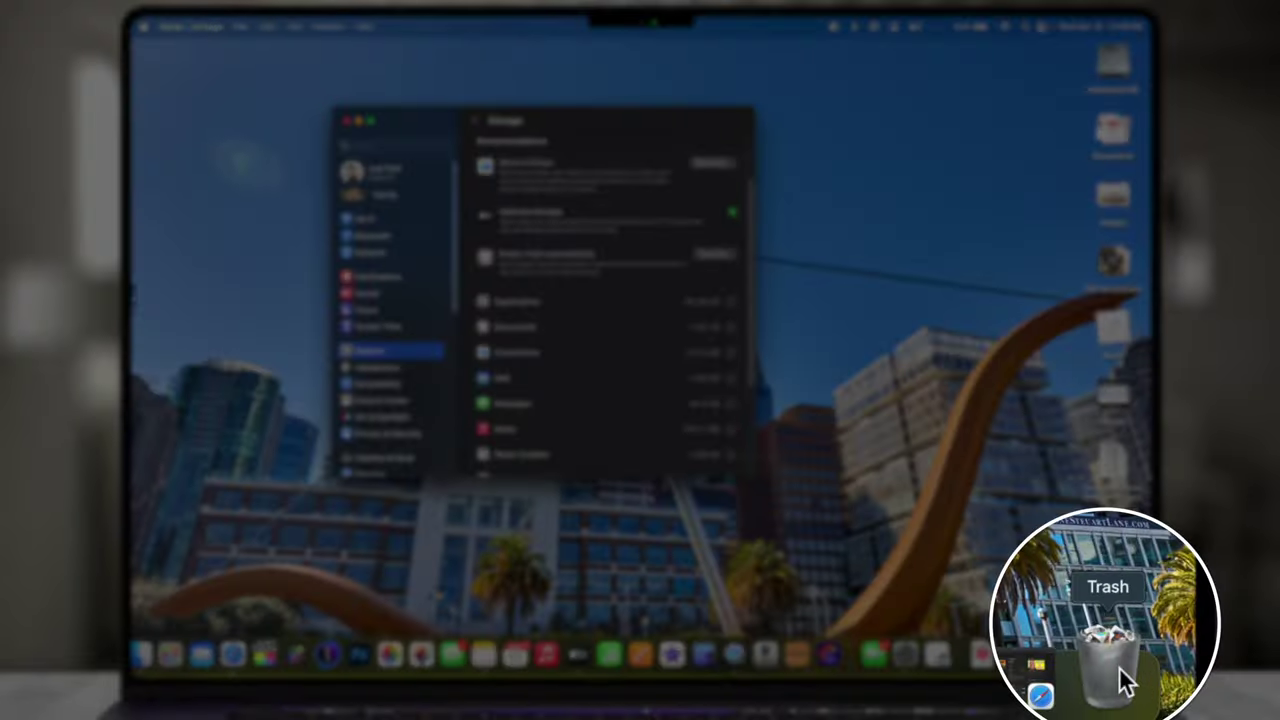
{"action": "left_click", "coordinate": [1107, 654]}
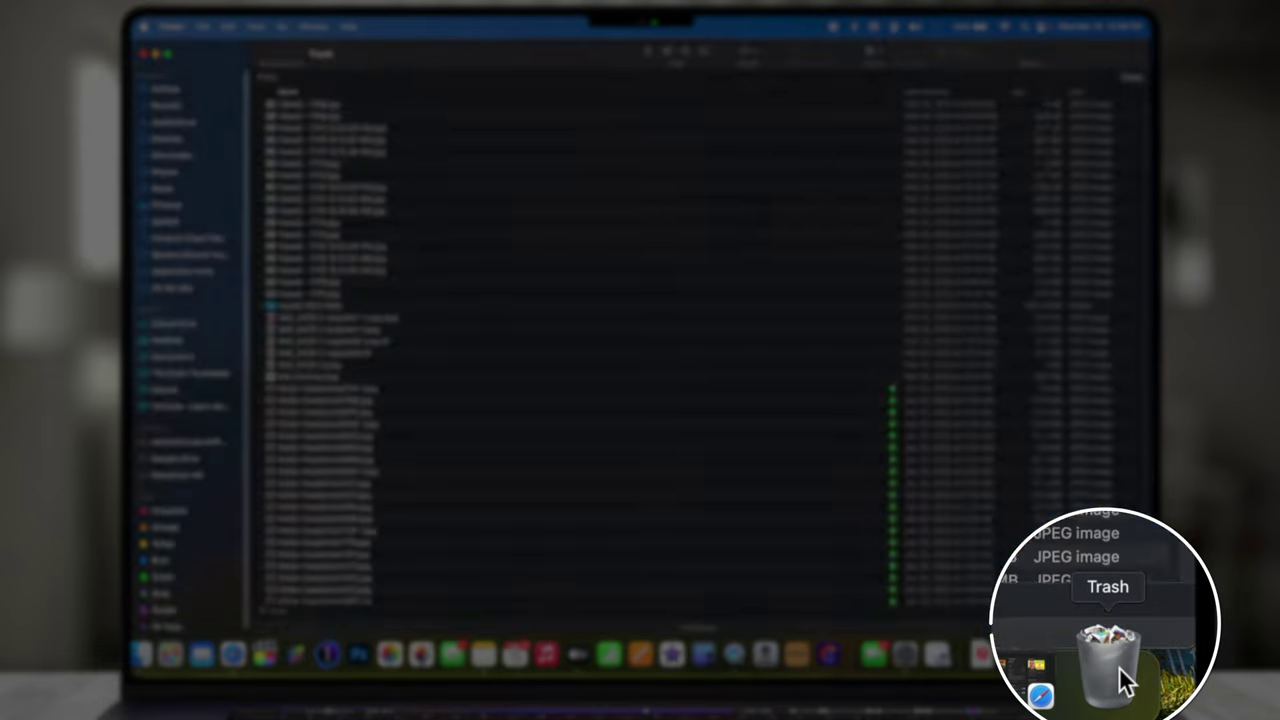
{"action": "scroll", "coordinate": [862, 492], "scroll_direction": "down", "scroll_amount": 20}
{"action": "scroll", "coordinate": [862, 492], "scroll_direction": "up", "scroll_amount": 20}
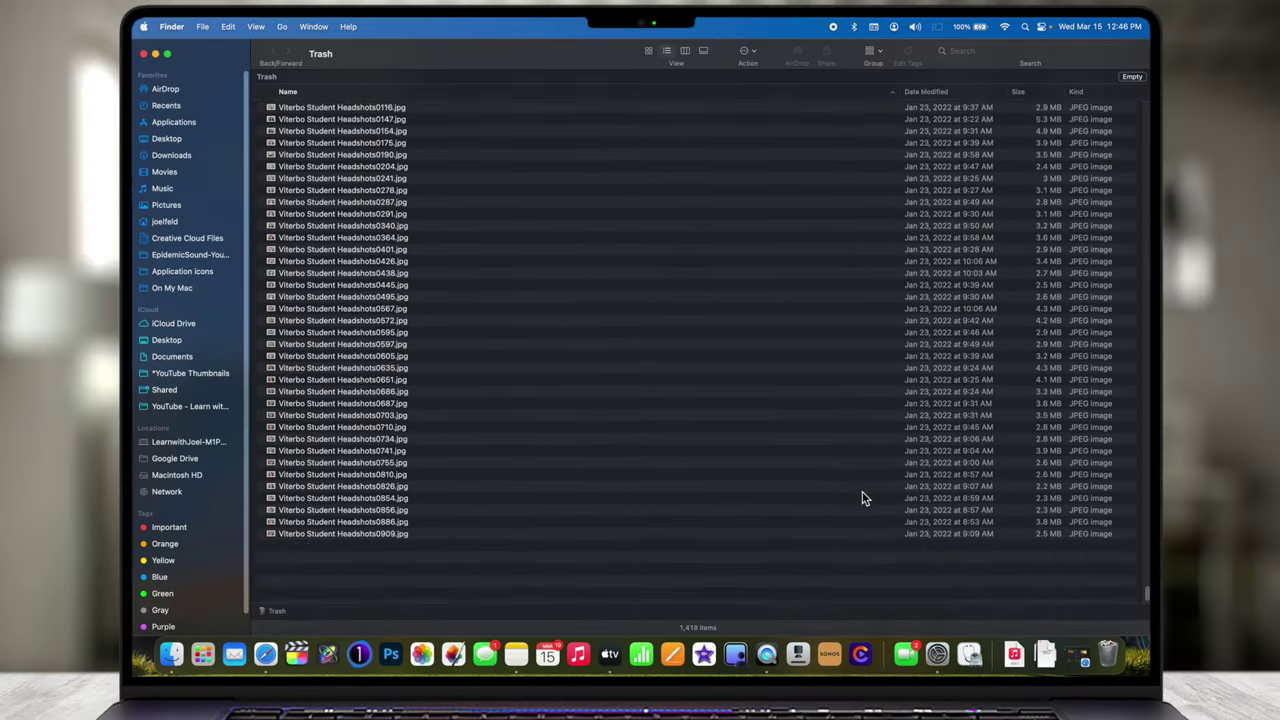
{"action": "scroll", "coordinate": [862, 497], "scroll_direction": "up", "scroll_amount": 10}
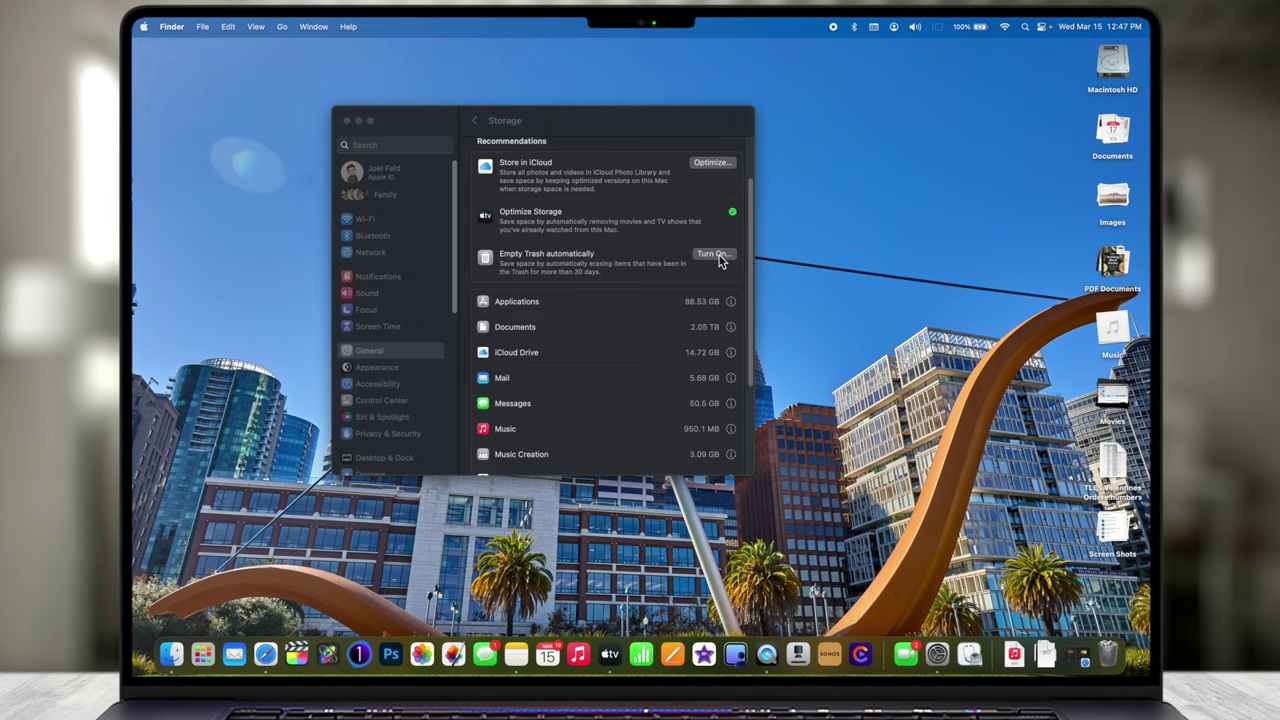
{"action": "left_click", "coordinate": [716, 256]}
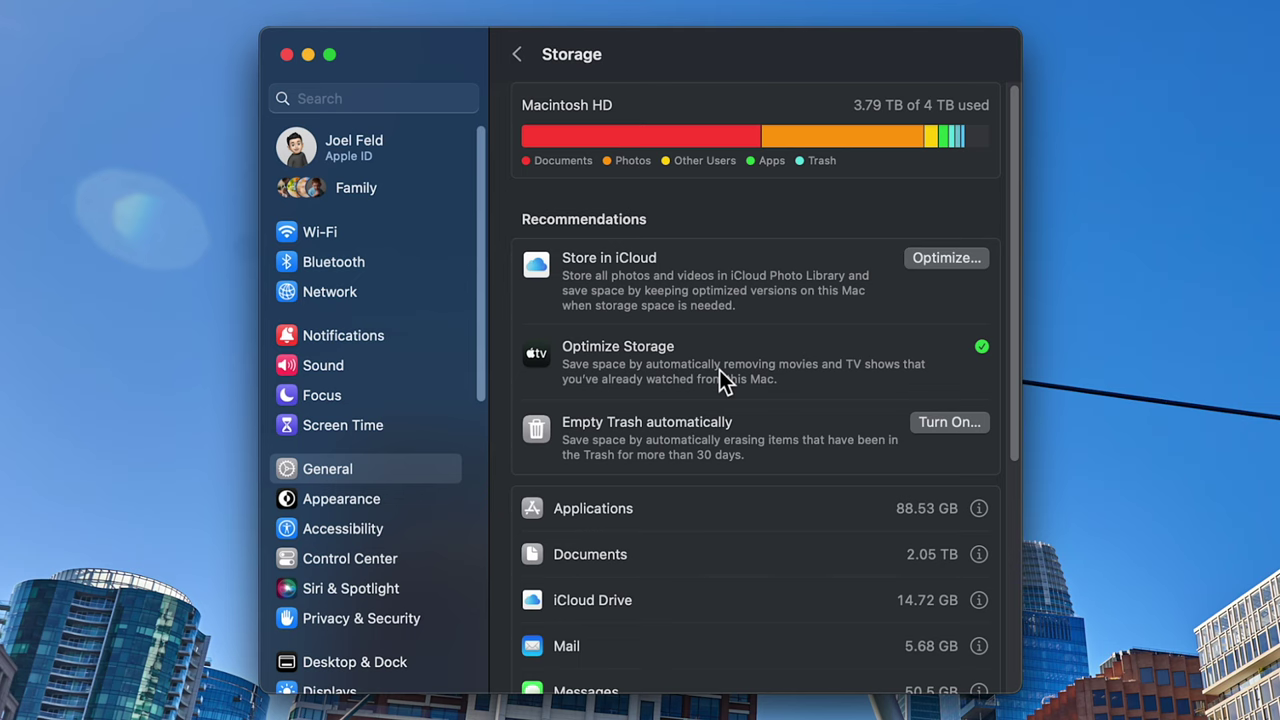
Step: Review the storage categories and open the details for the Trash
{"action": "scroll", "coordinate": [722, 378], "scroll_direction": "down", "scroll_amount": 3}
{"action": "scroll", "coordinate": [719, 369], "scroll_direction": "down", "scroll_amount": 2}
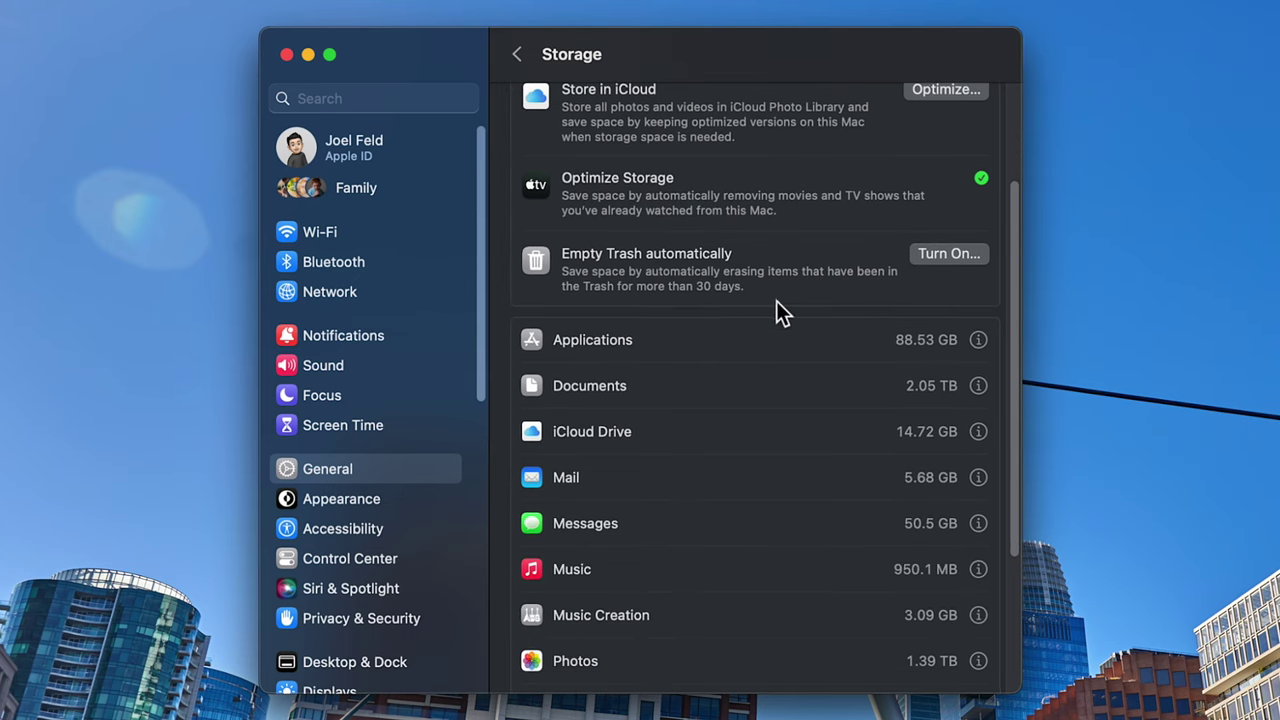
{"action": "scroll", "coordinate": [847, 289], "scroll_direction": "down", "scroll_amount": 3}
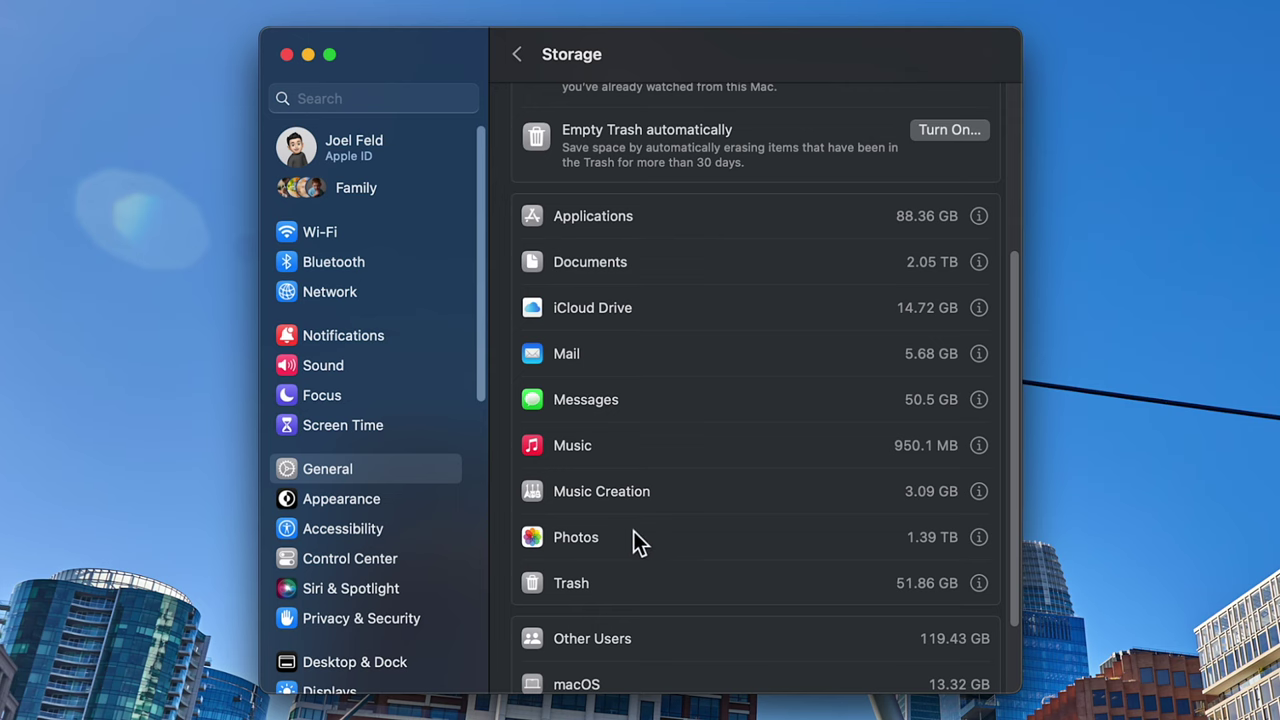
{"action": "scroll", "coordinate": [634, 543], "scroll_direction": "down", "scroll_amount": 2}
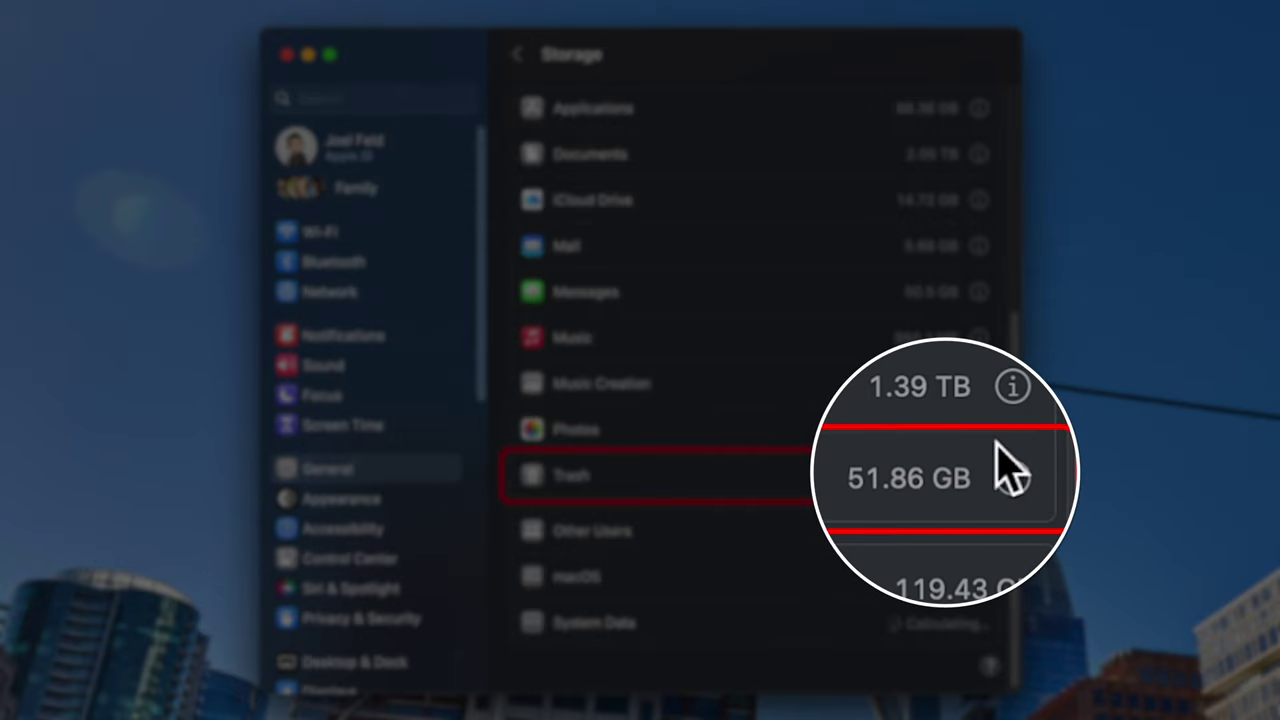
{"action": "left_click", "coordinate": [978, 476]}
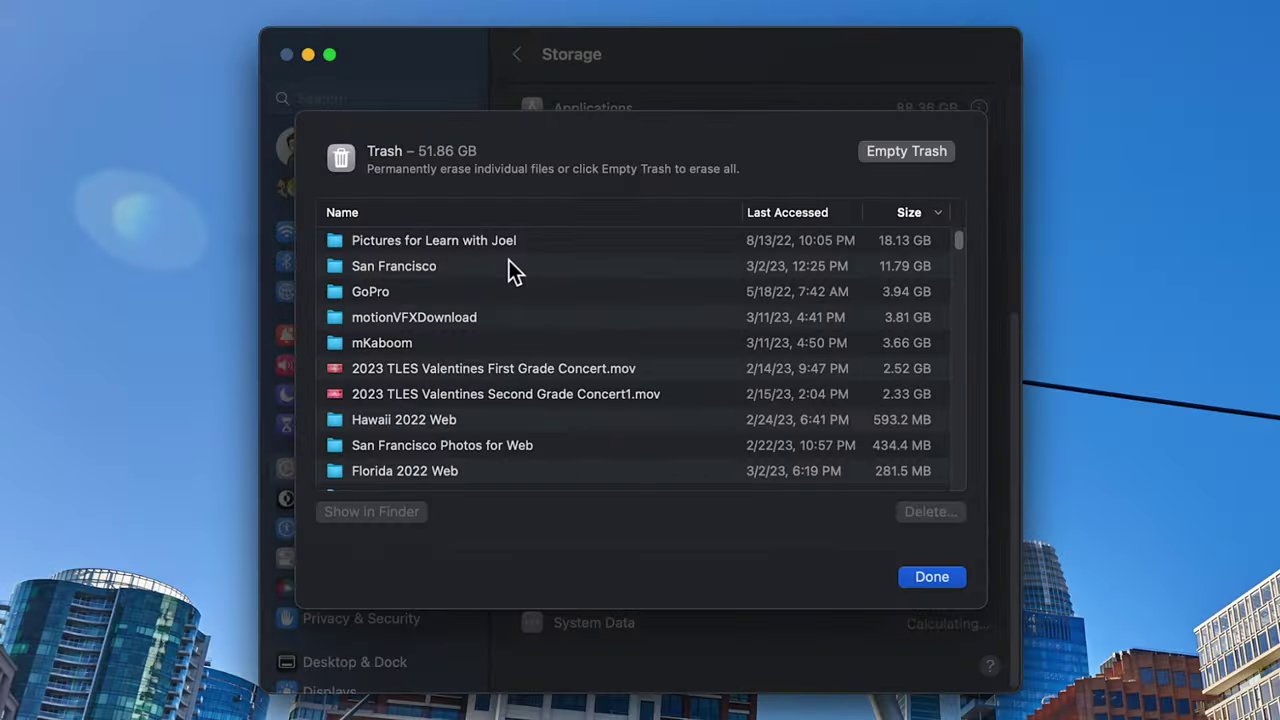
Step: Select the GoPro folder in the Trash list and sort the items by name, last accessed date, and size from largest to smallest
{"action": "left_click", "coordinate": [408, 246]}
{"action": "left_click", "coordinate": [409, 274]}
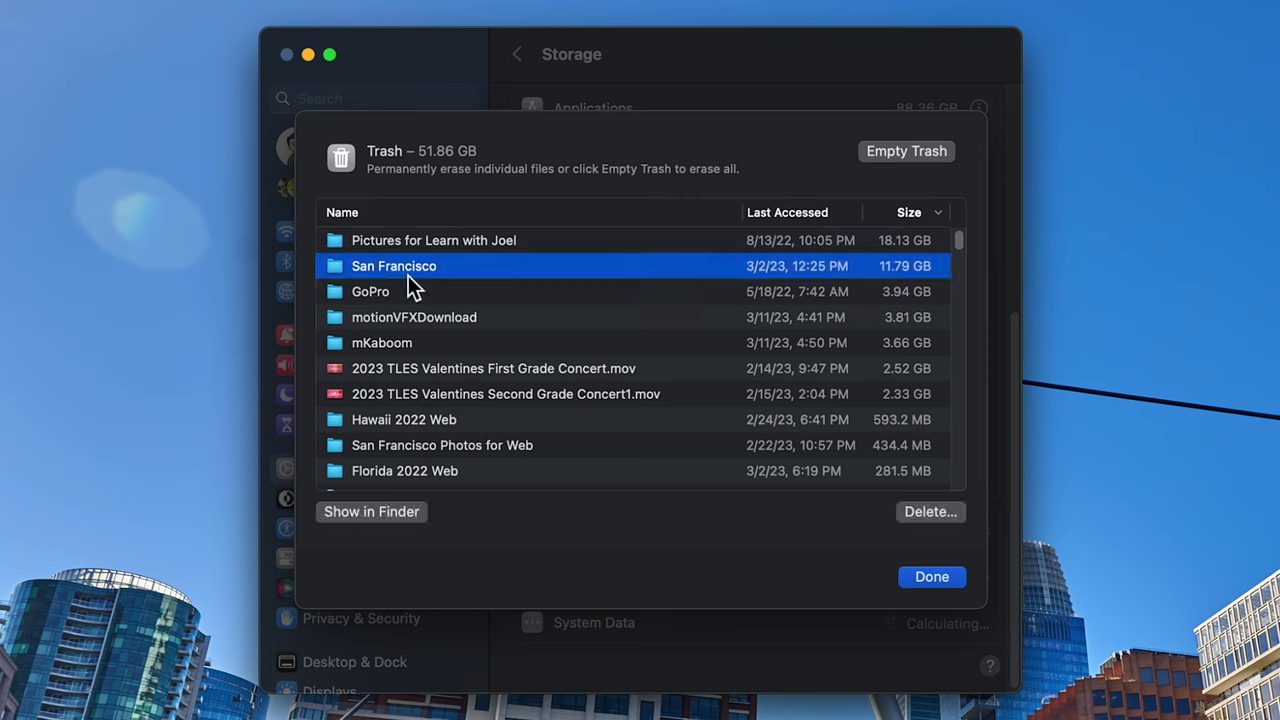
{"action": "left_click", "coordinate": [411, 294]}
{"action": "left_click", "coordinate": [687, 216]}
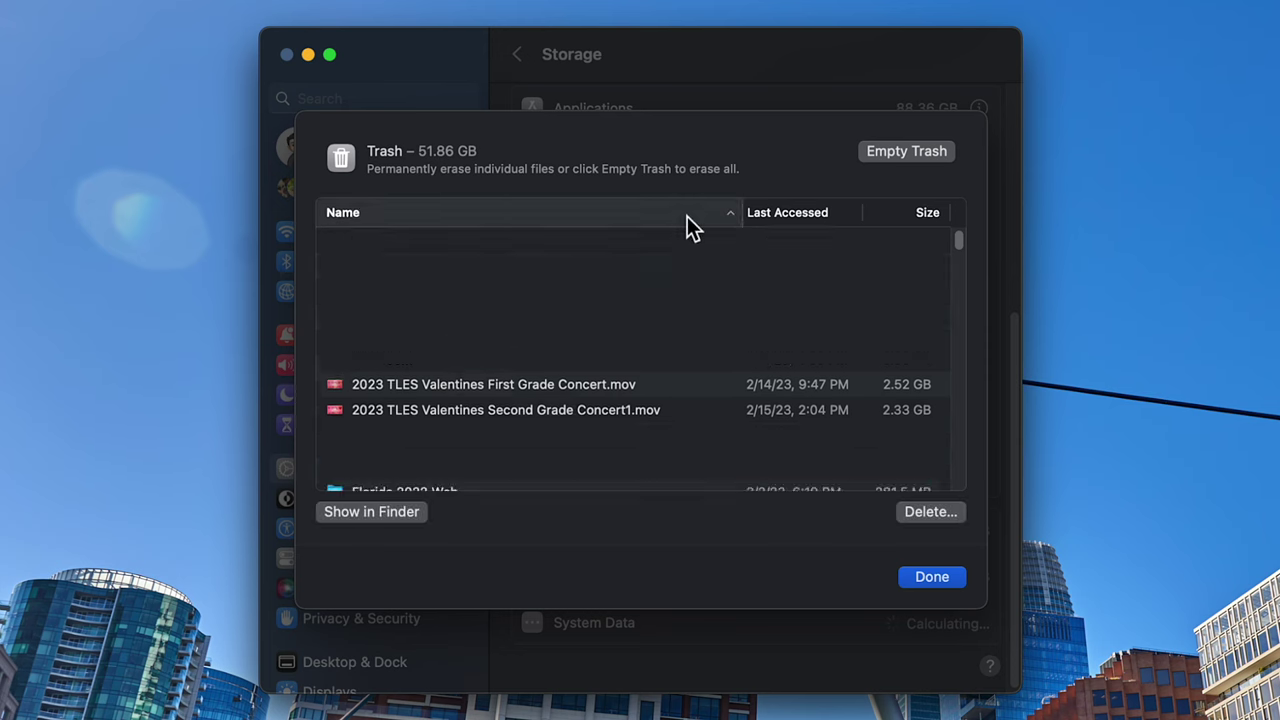
{"action": "left_click", "coordinate": [815, 222]}
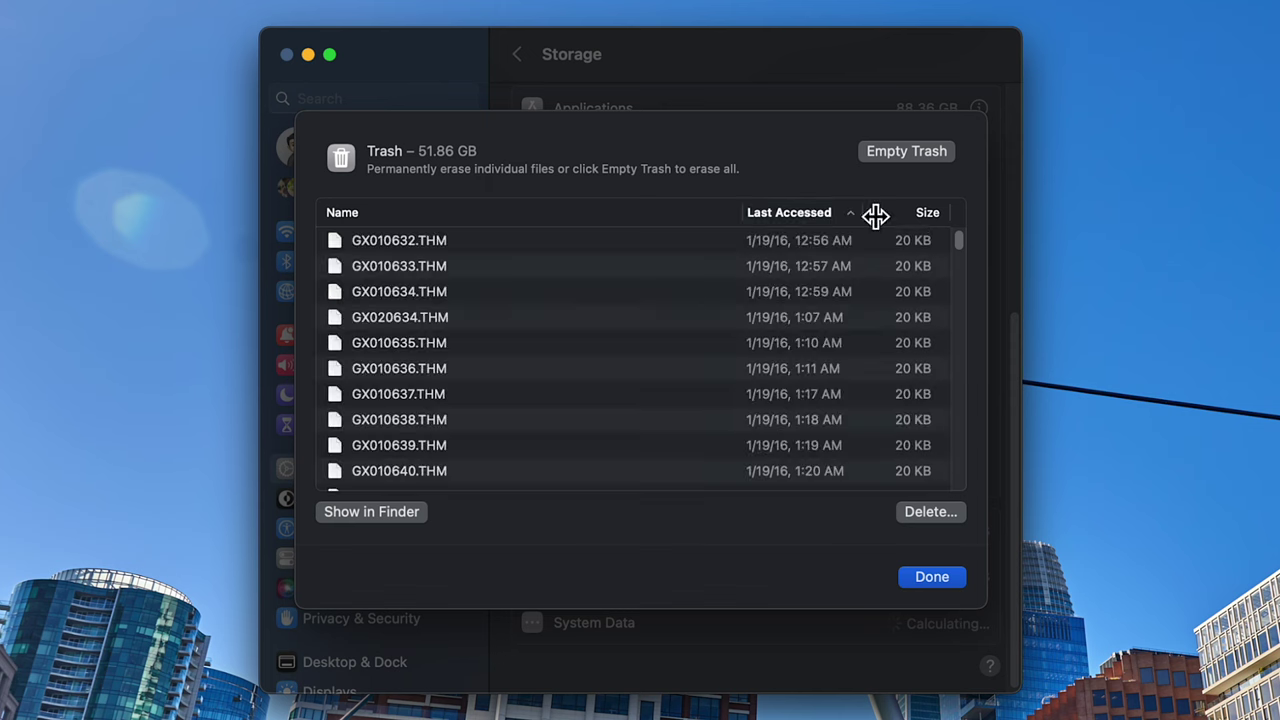
{"action": "left_click", "coordinate": [915, 214]}
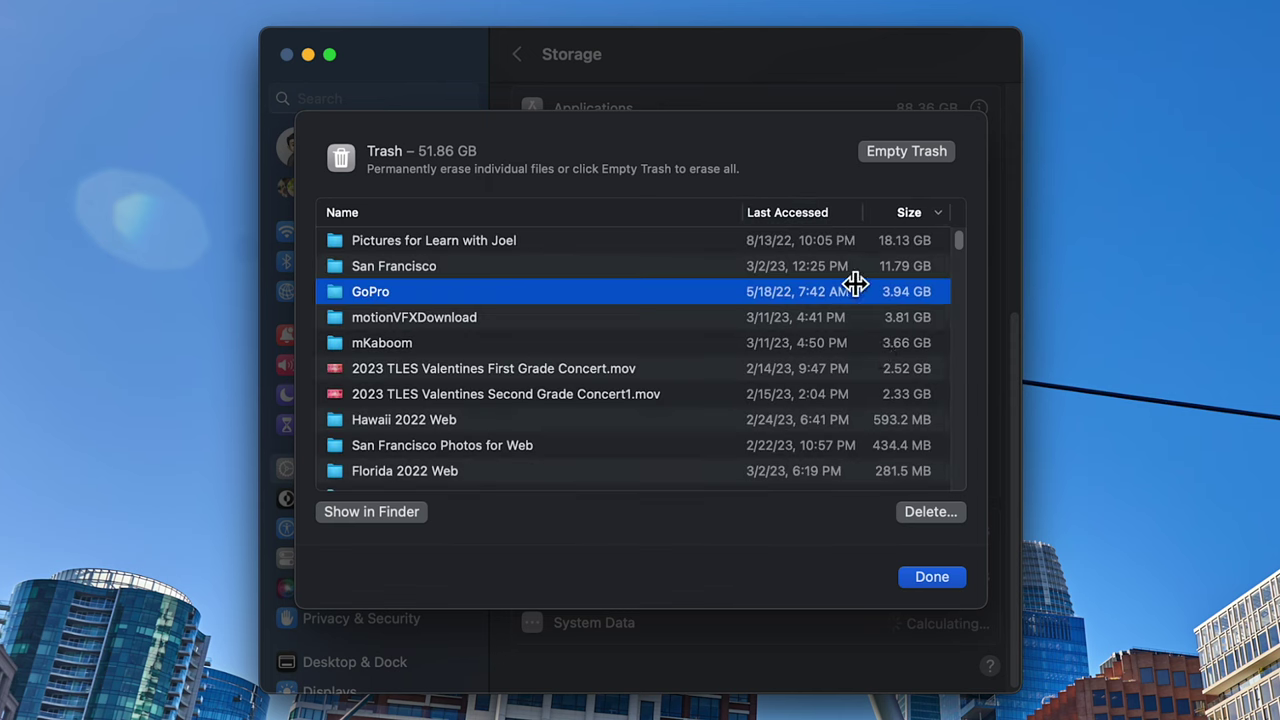
Step: Select the largest folder in the Trash list and look through the remaining items sorted by size
{"action": "left_click", "coordinate": [540, 245]}
{"action": "scroll", "coordinate": [526, 325], "scroll_direction": "down", "scroll_amount": 6}
{"action": "scroll", "coordinate": [526, 329], "scroll_direction": "down", "scroll_amount": 4}
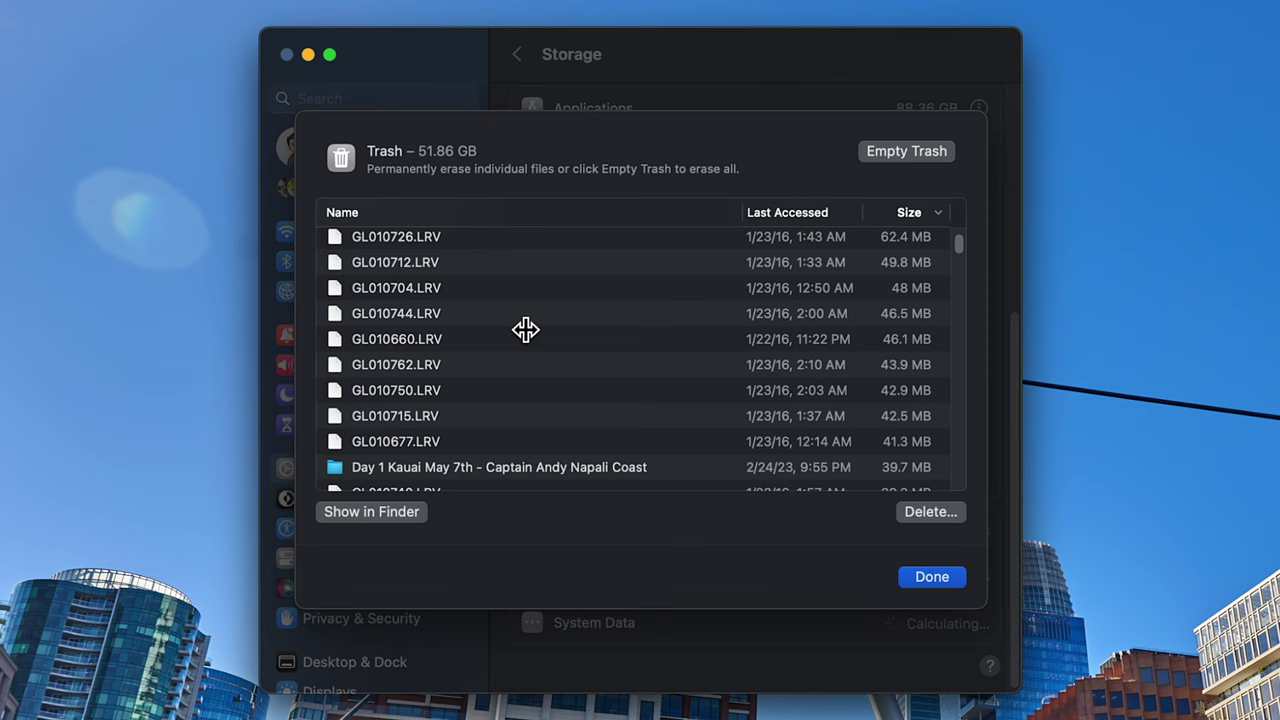
{"action": "scroll", "coordinate": [526, 329], "scroll_direction": "up", "scroll_amount": 5}
{"action": "scroll", "coordinate": [526, 329], "scroll_direction": "down", "scroll_amount": 6}
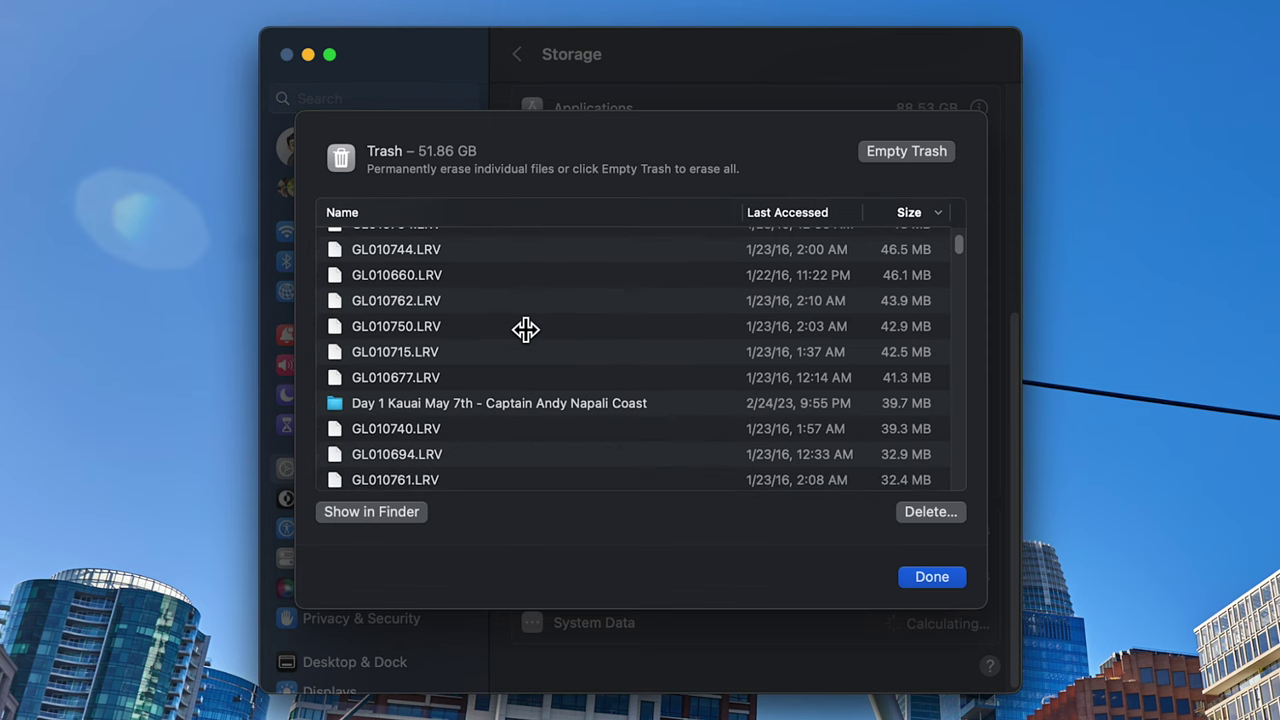
{"action": "scroll", "coordinate": [526, 329], "scroll_direction": "down", "scroll_amount": 5}
{"action": "scroll", "coordinate": [526, 329], "scroll_direction": "up", "scroll_amount": 15}
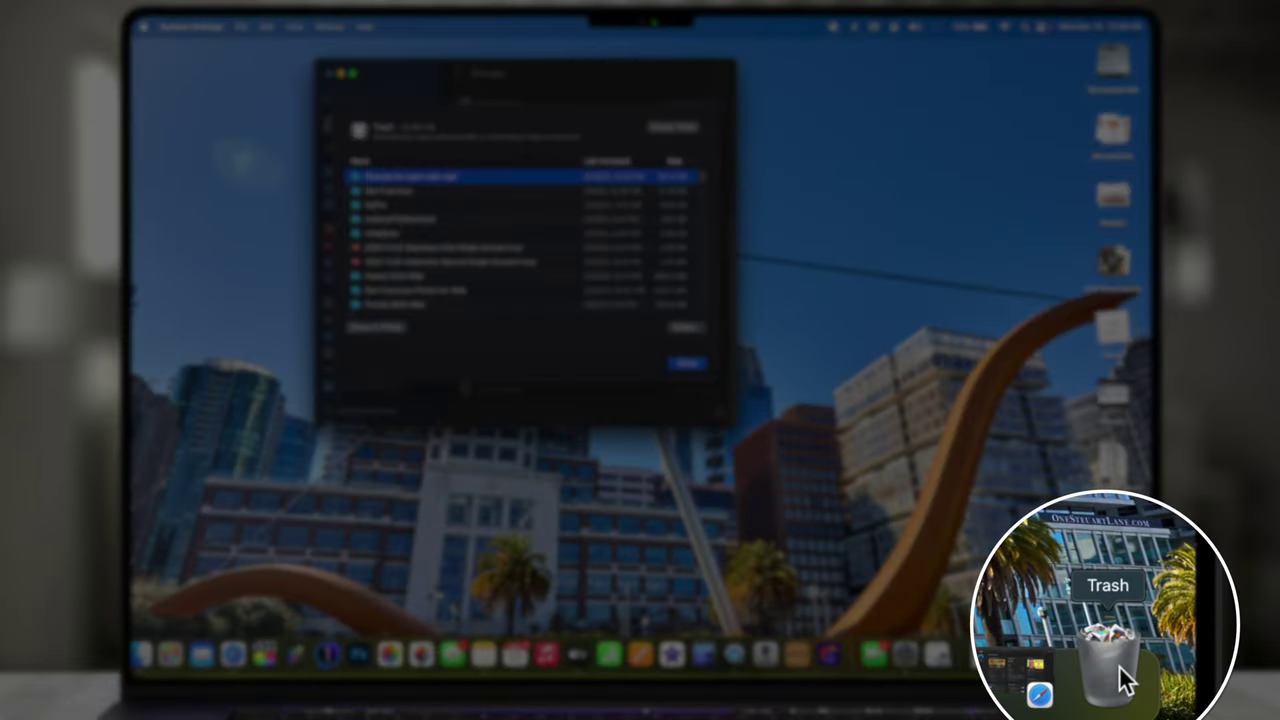
Step: Open the Trash in Finder and empty it
{"action": "right_click", "coordinate": [1120, 668]}
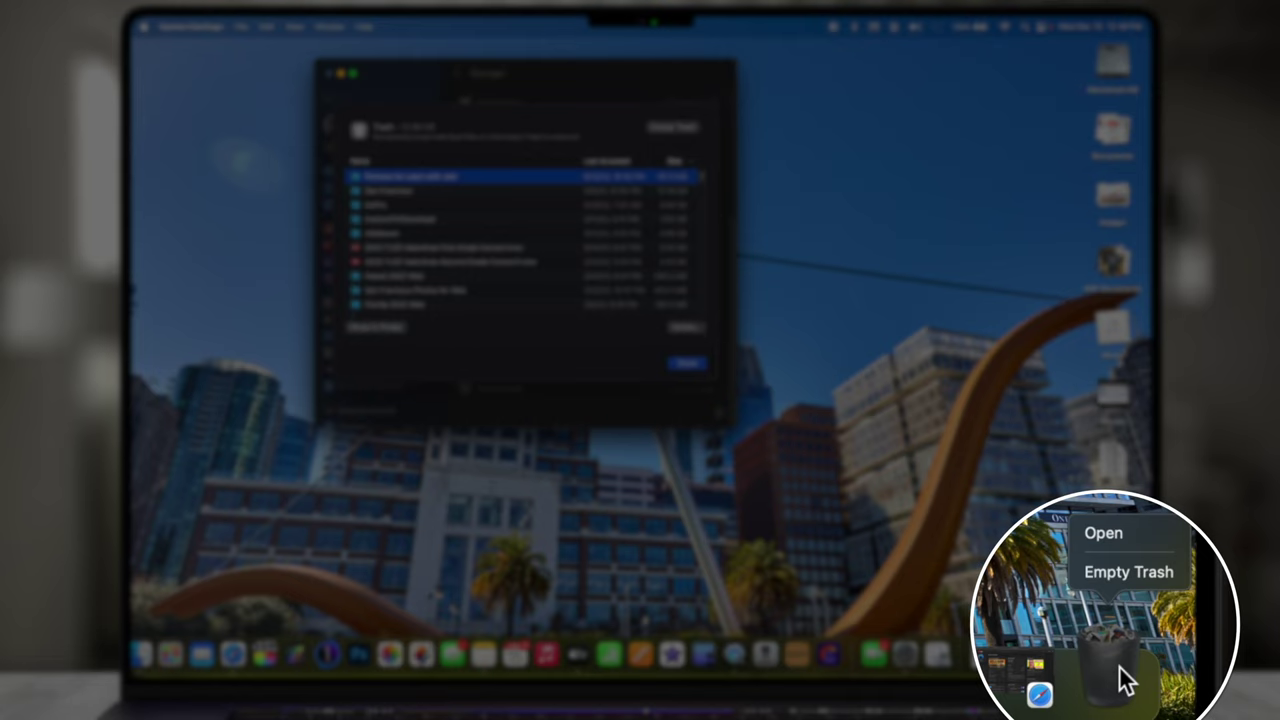
{"action": "left_click", "coordinate": [1108, 640]}
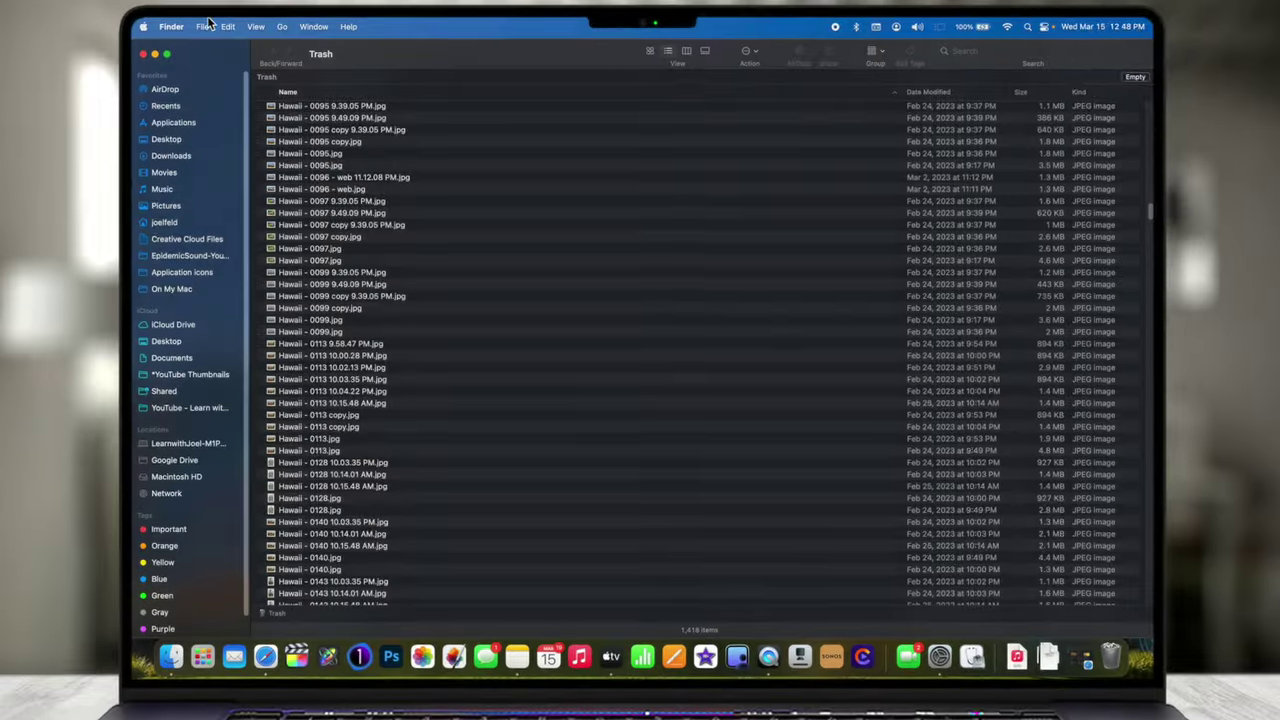
{"action": "left_click", "coordinate": [180, 25]}
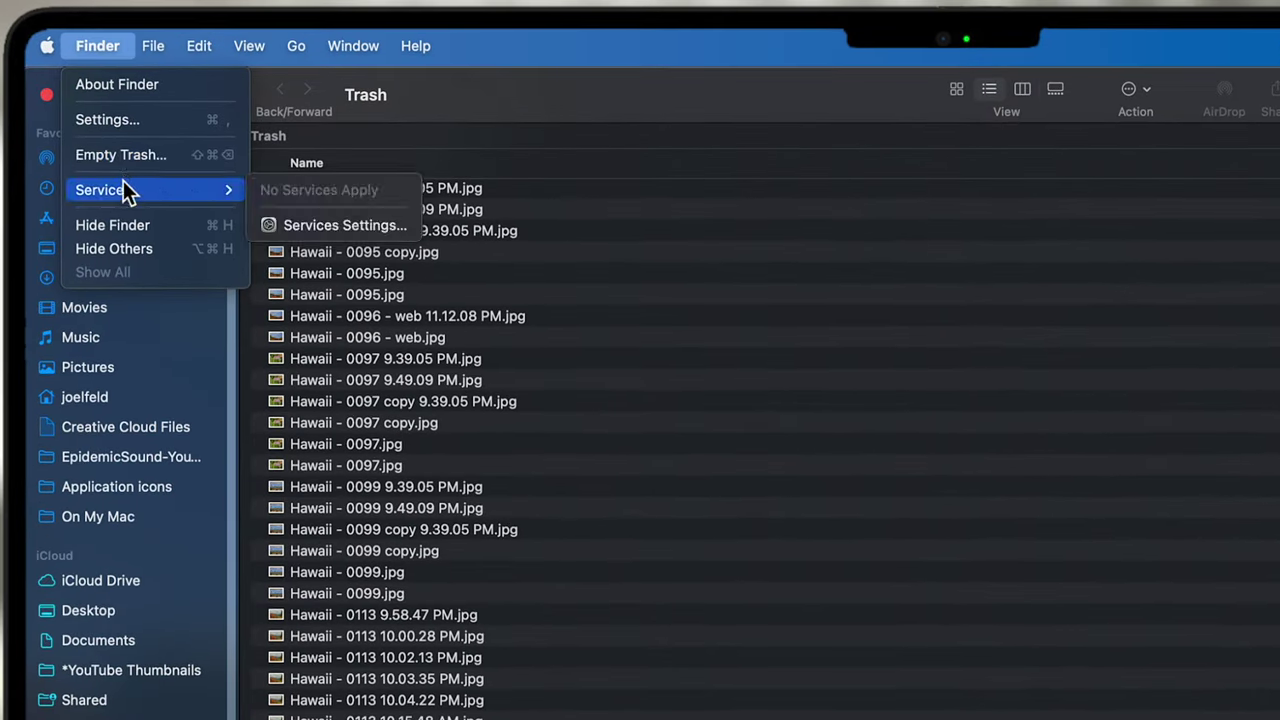
{"action": "left_click", "coordinate": [123, 160]}
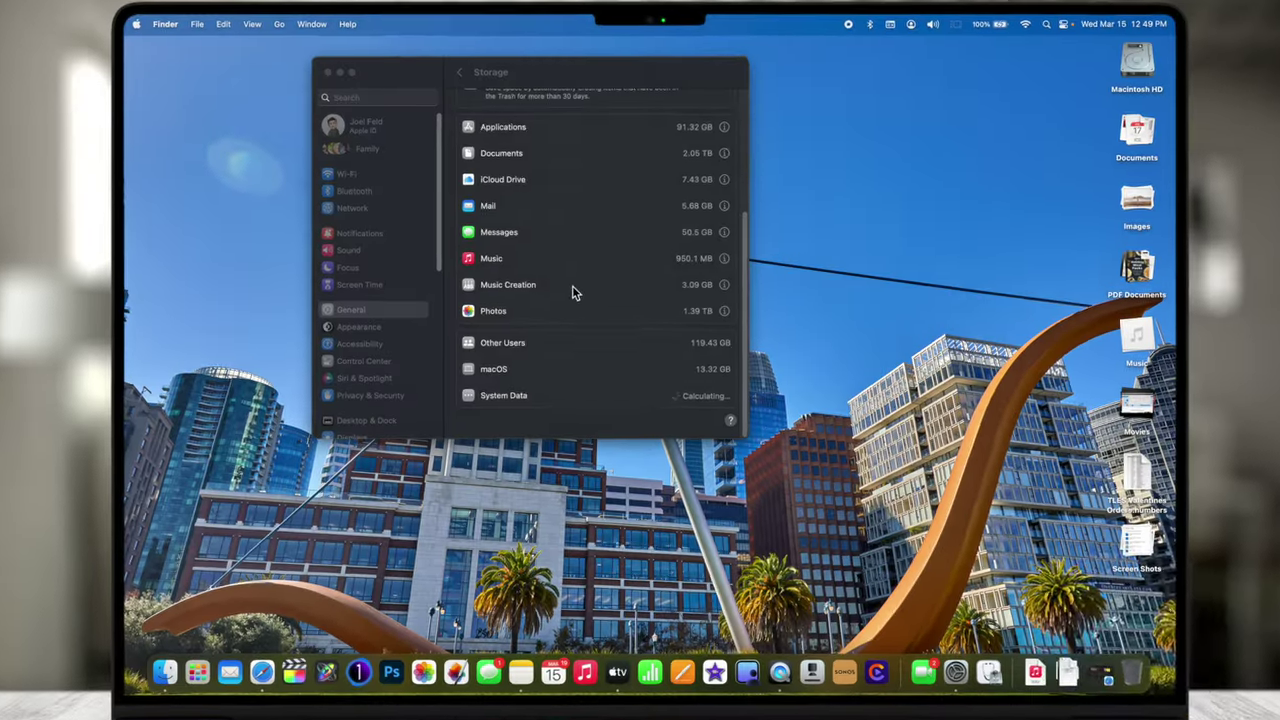
Step: Review the storage categories, the recommendations and the Macintosh HD usage bar in the Storage settings
{"action": "scroll", "coordinate": [563, 250], "scroll_direction": "up", "scroll_amount": 2}
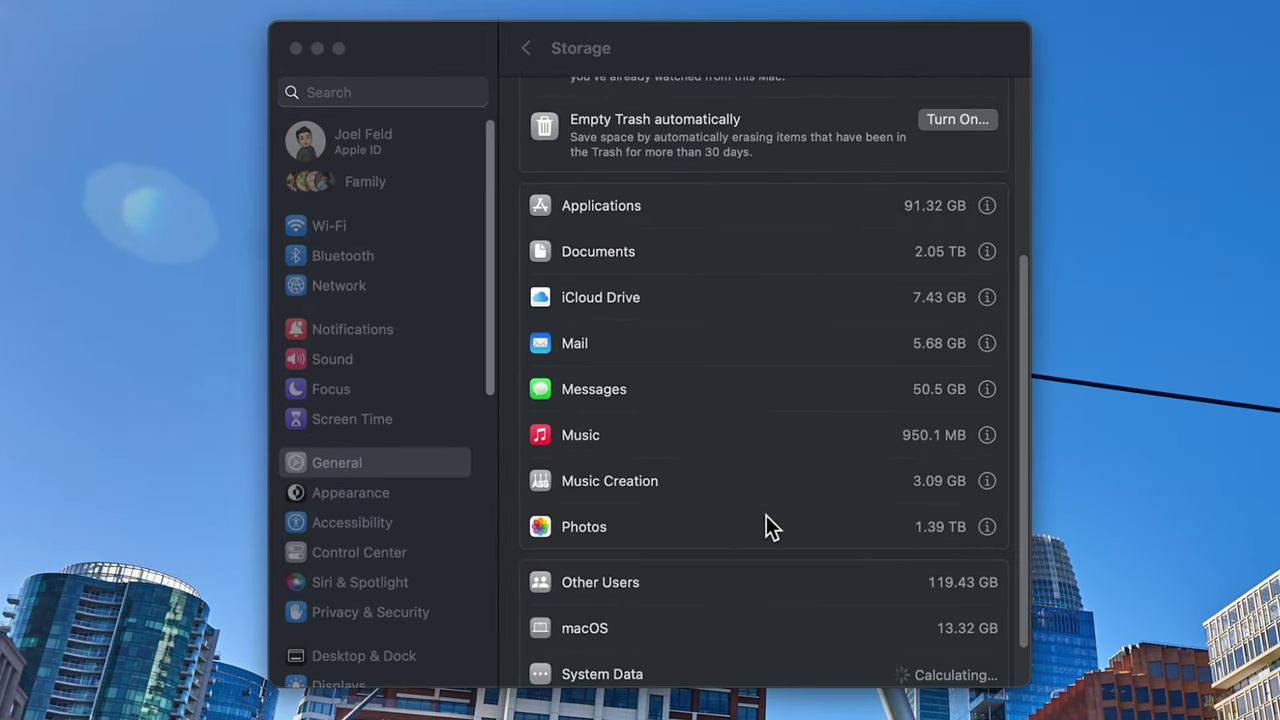
{"action": "scroll", "coordinate": [785, 588], "scroll_direction": "up", "scroll_amount": 2}
{"action": "scroll", "coordinate": [785, 588], "scroll_direction": "up", "scroll_amount": 1}
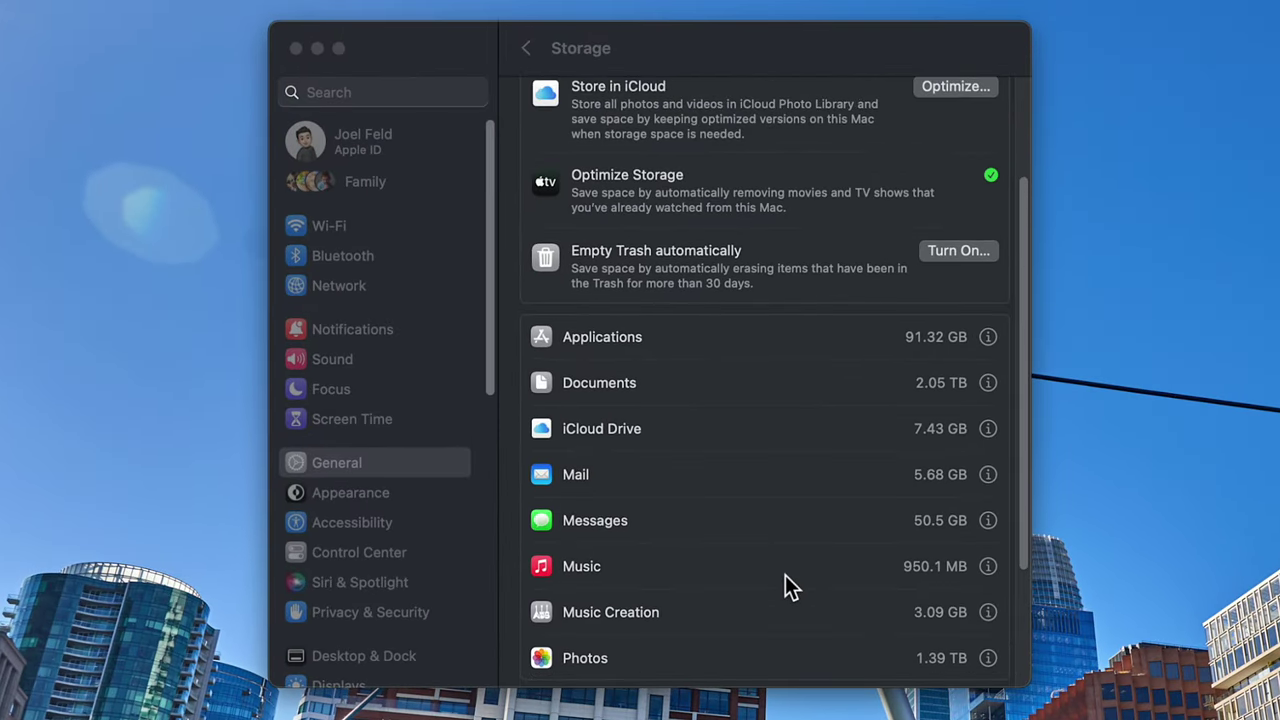
{"action": "scroll", "coordinate": [785, 580], "scroll_direction": "up", "scroll_amount": 3}
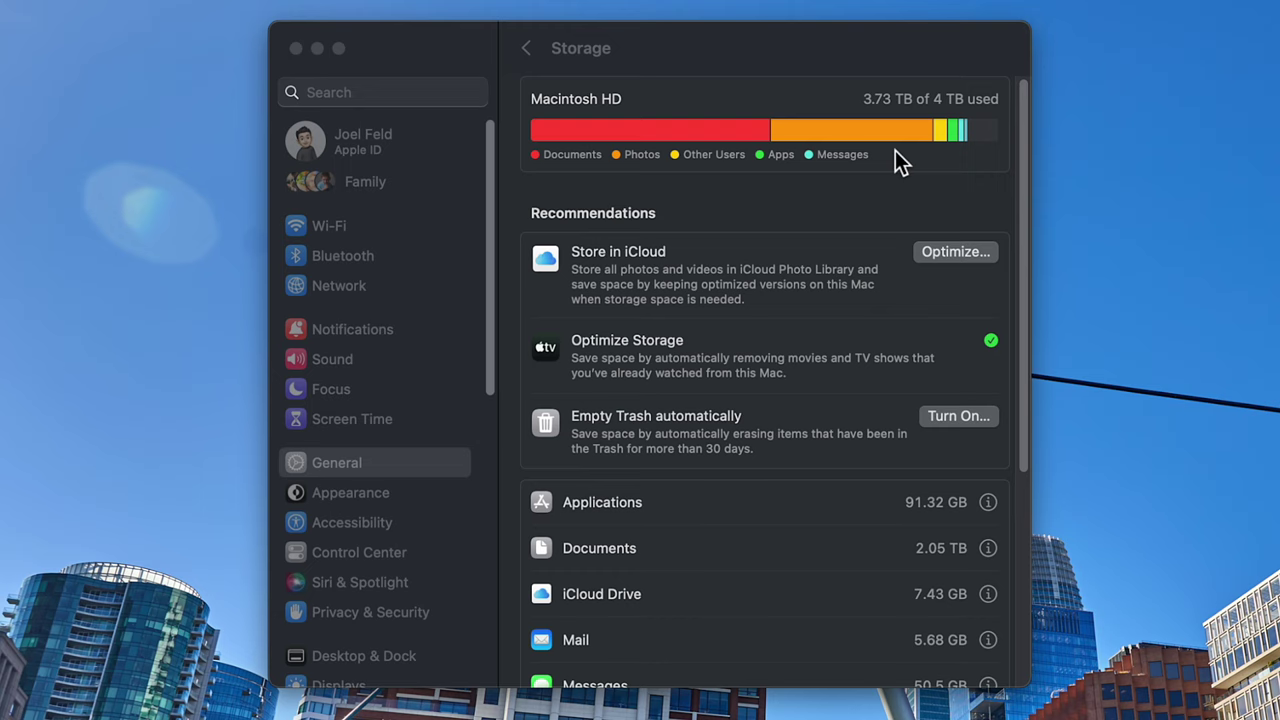
{"action": "scroll", "coordinate": [890, 185], "scroll_direction": "down", "scroll_amount": 2}
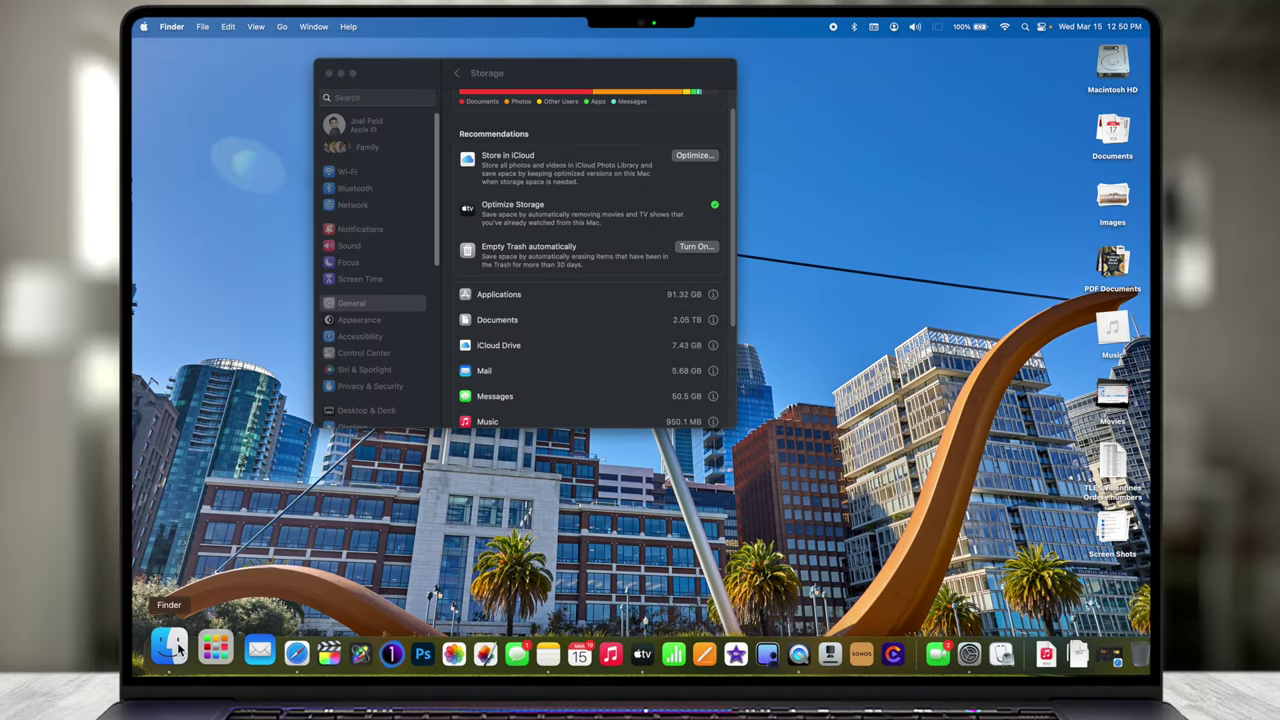
Step: Open a Finder window, clear the System Settings window out of the way, and show the Movies folder
{"action": "left_click", "coordinate": [170, 650]}
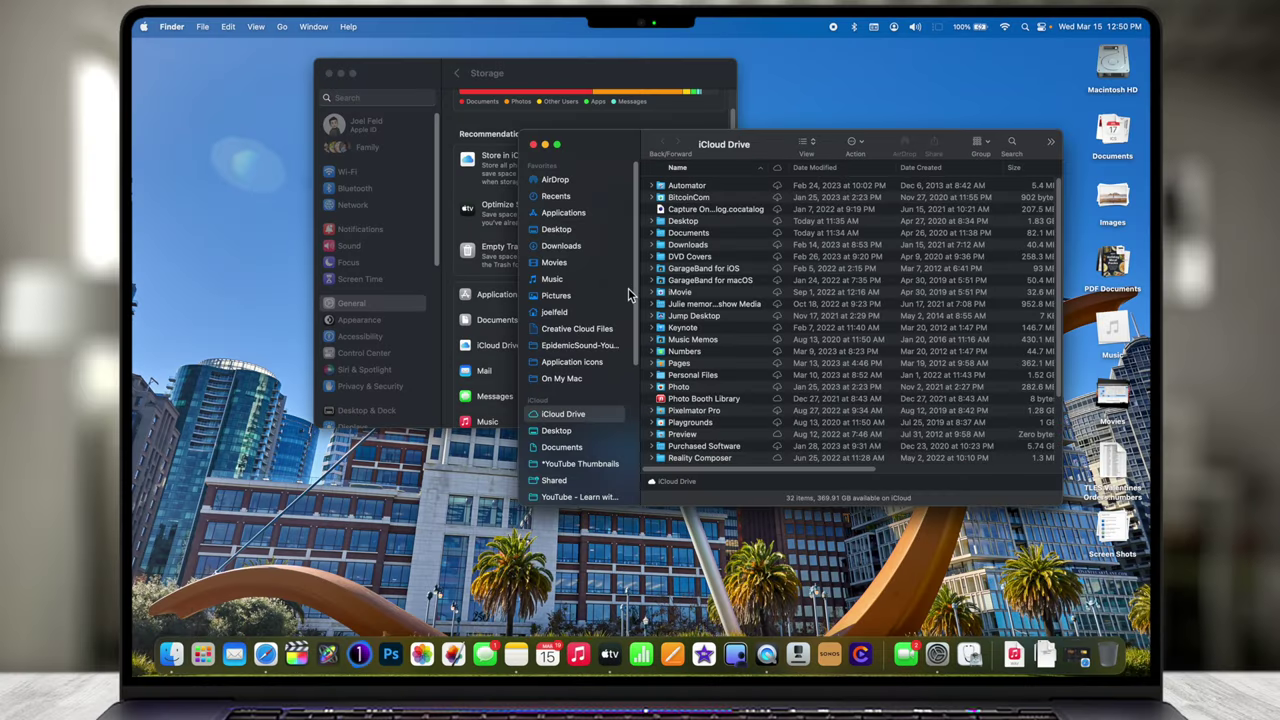
{"action": "left_click_drag", "start_coordinate": [613, 148], "coordinate": [578, 136]}
{"action": "left_click_drag", "start_coordinate": [394, 77], "coordinate": [220, 63]}
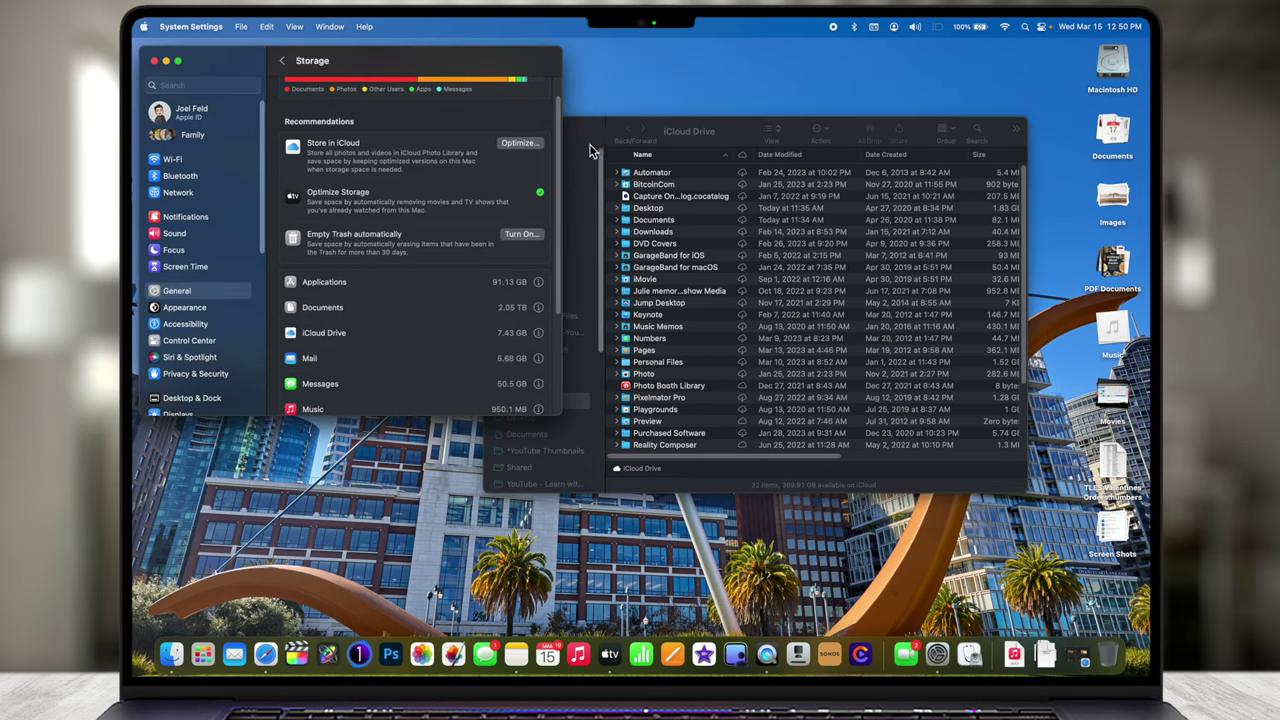
{"action": "left_click", "coordinate": [166, 62]}
{"action": "left_click_drag", "start_coordinate": [574, 129], "coordinate": [466, 100]}
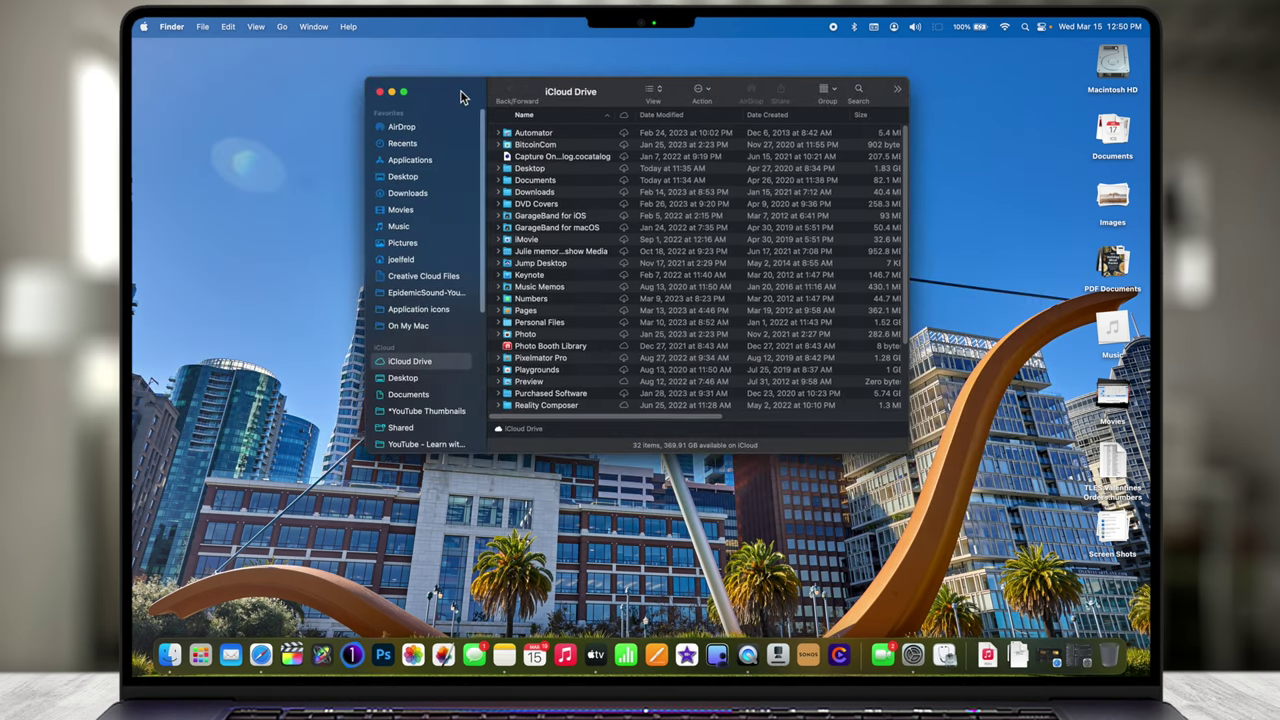
{"action": "left_click", "coordinate": [402, 210]}
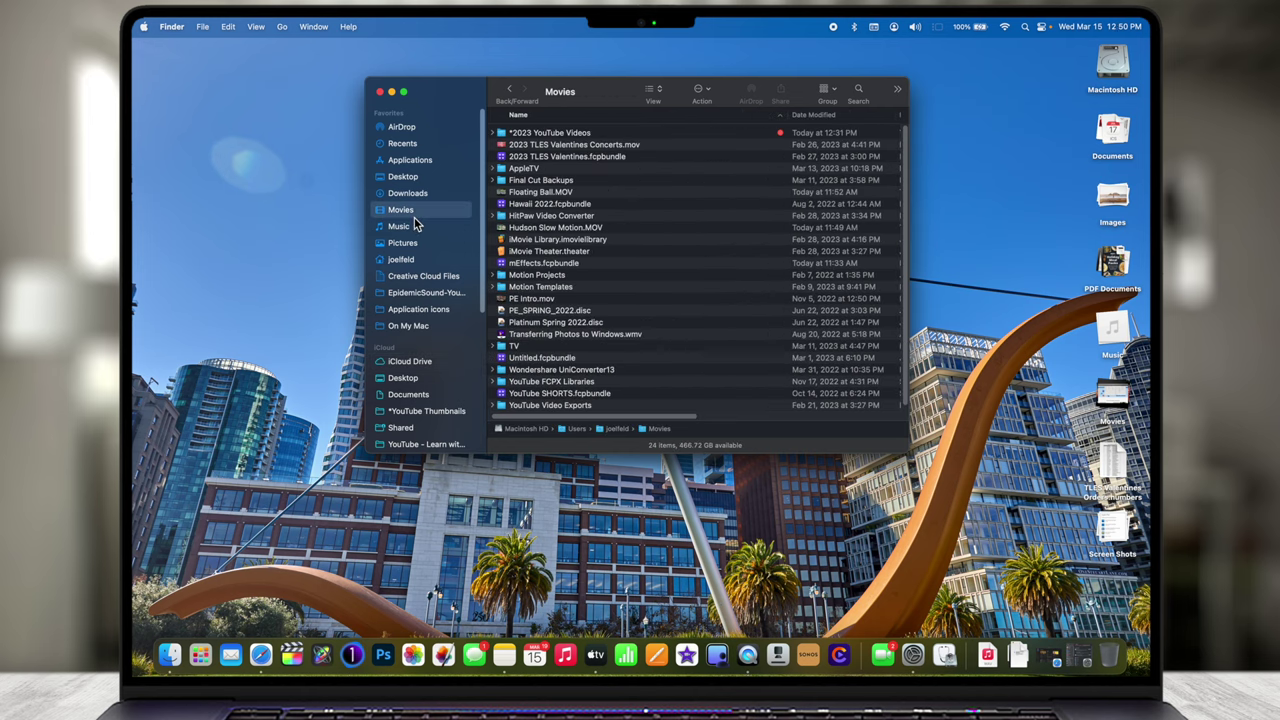
Step: Move PE Intro.mov from the Movies folder to the Trash
{"action": "left_click", "coordinate": [594, 195]}
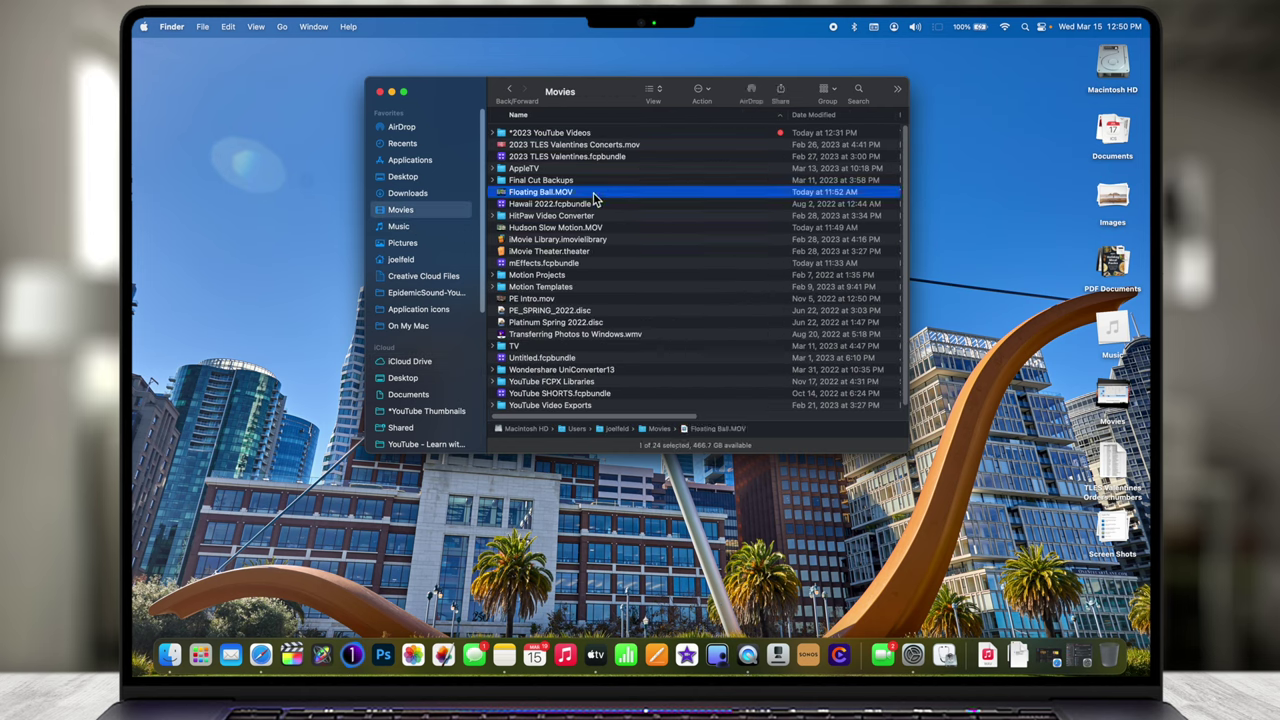
{"action": "left_click", "coordinate": [574, 300]}
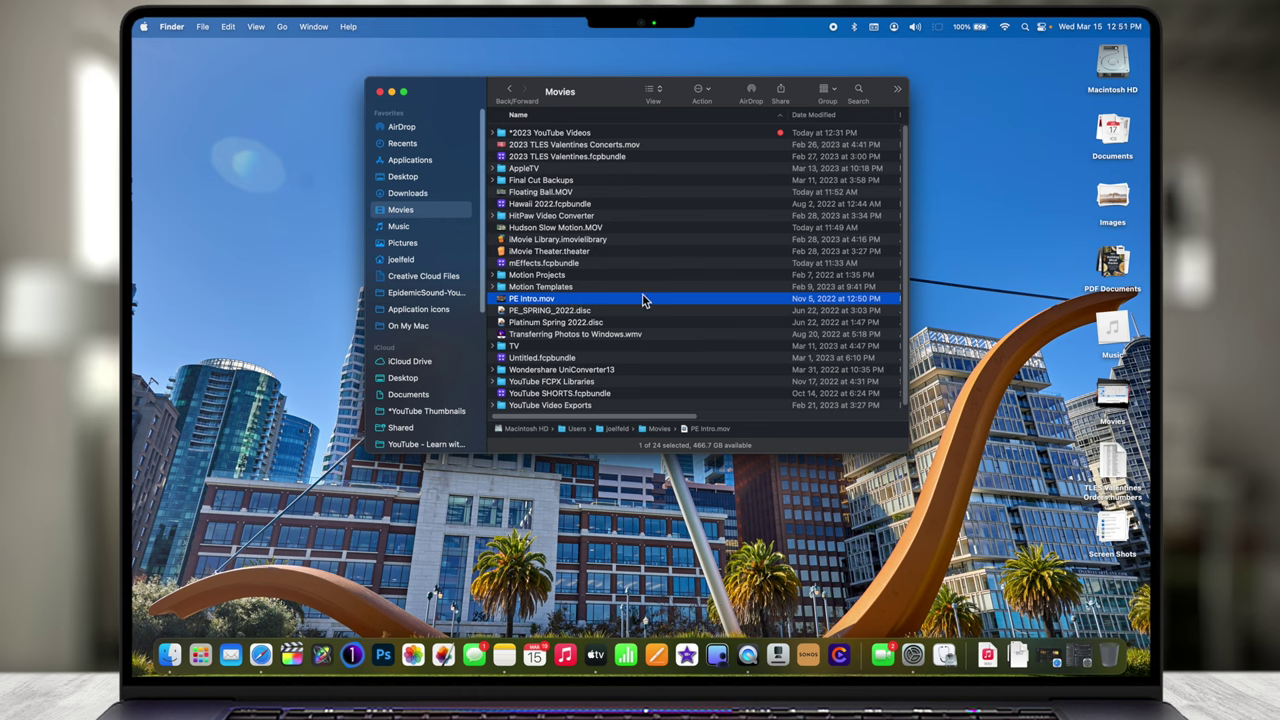
{"action": "left_click_drag", "start_coordinate": [643, 300], "coordinate": [1113, 658]}
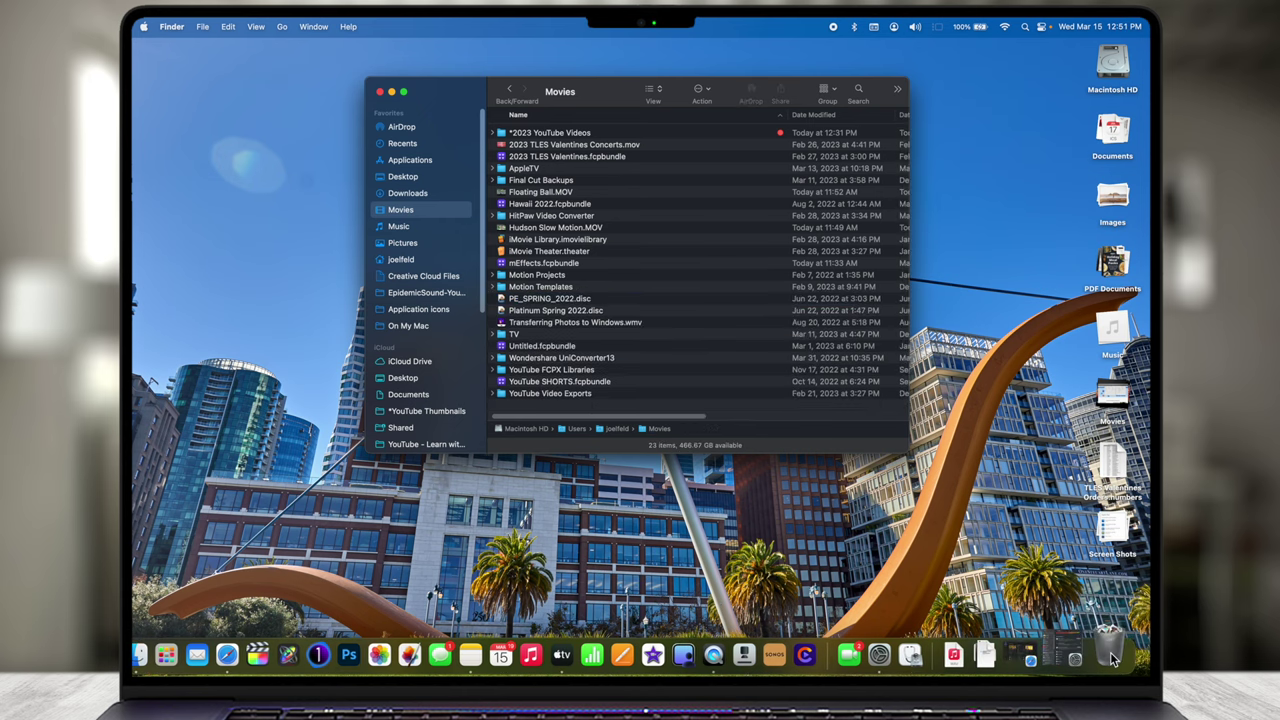
Step: Put PE Intro.mov back from the Trash into its original folder and close the Movies window
{"action": "left_click", "coordinate": [1113, 658]}
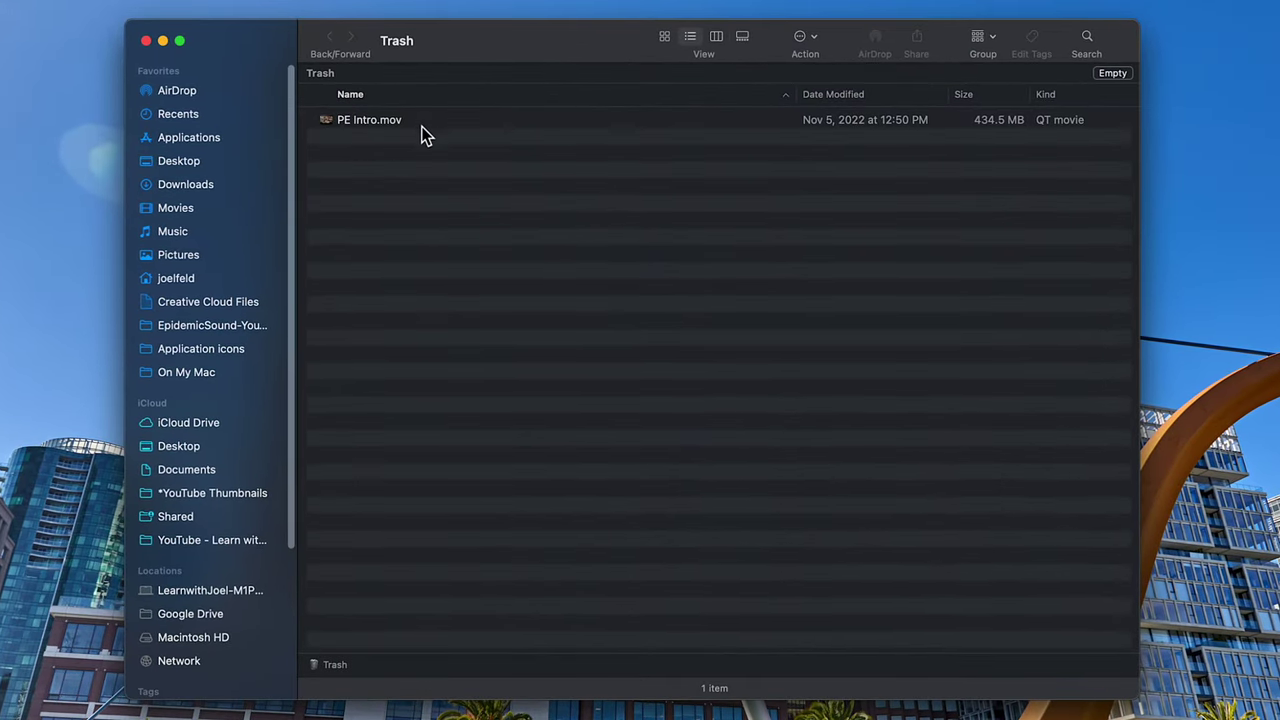
{"action": "right_click", "coordinate": [422, 122]}
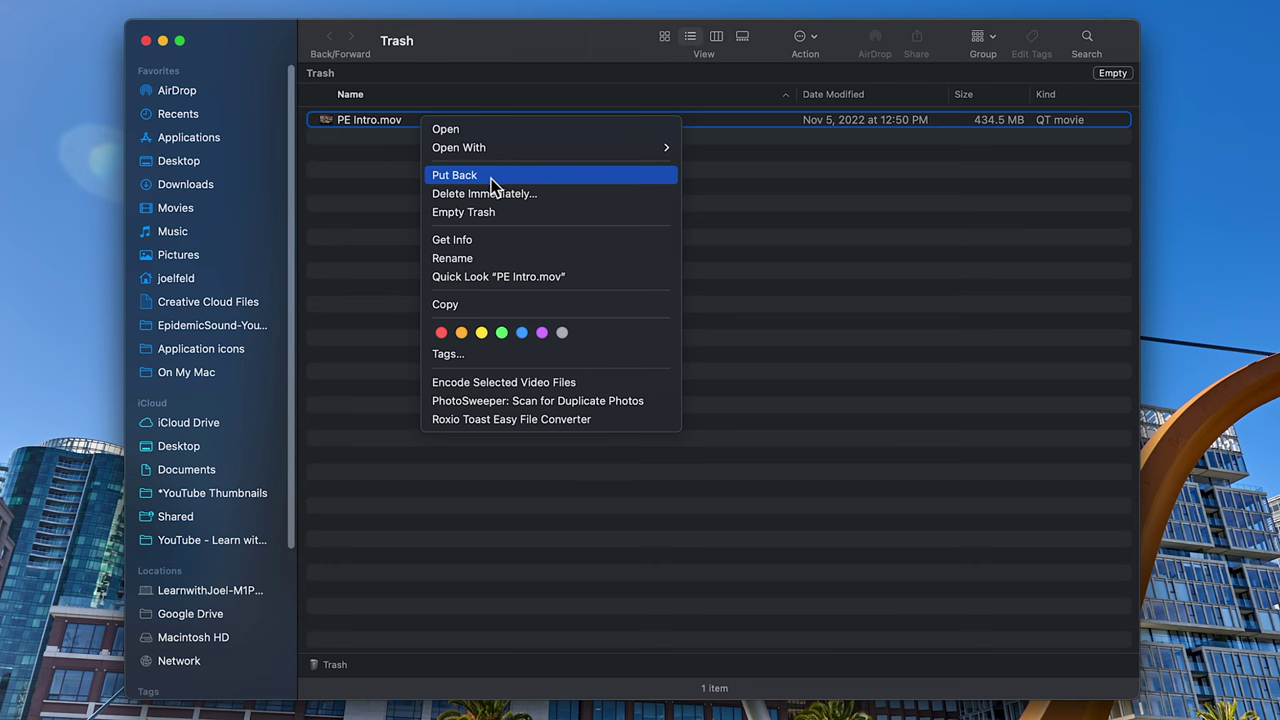
{"action": "left_click", "coordinate": [486, 176]}
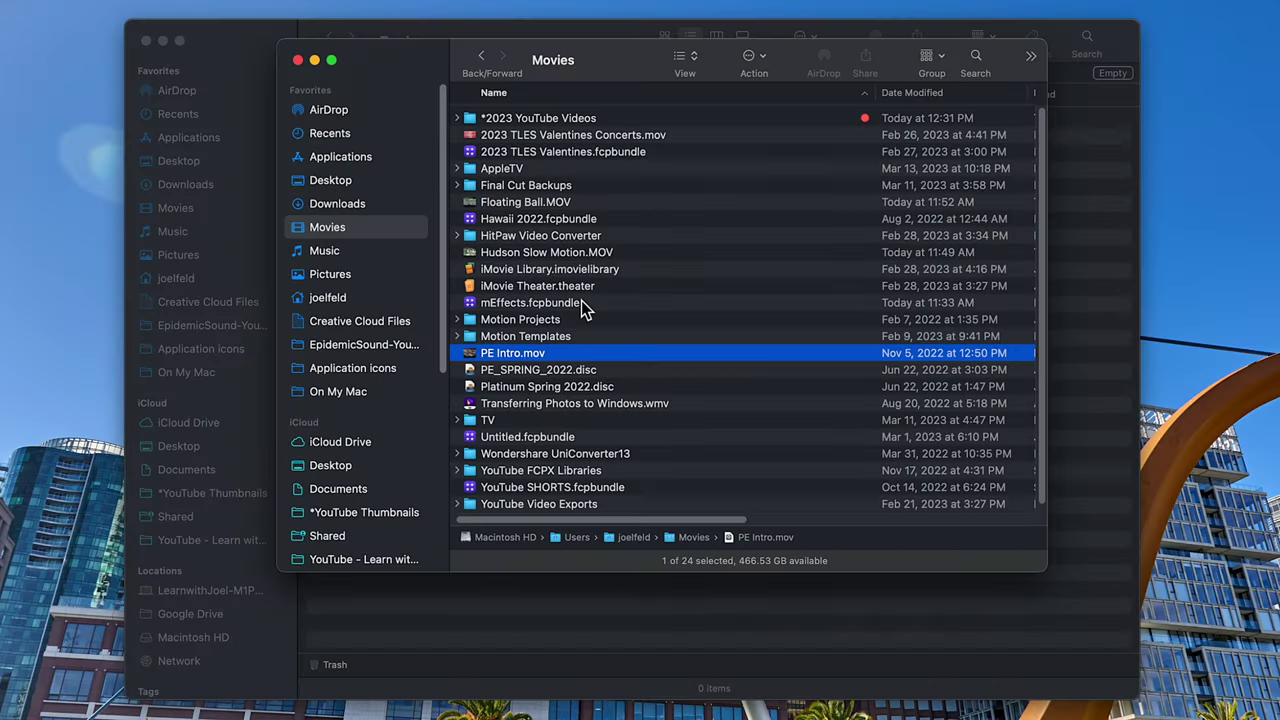
{"action": "left_click", "coordinate": [297, 60]}
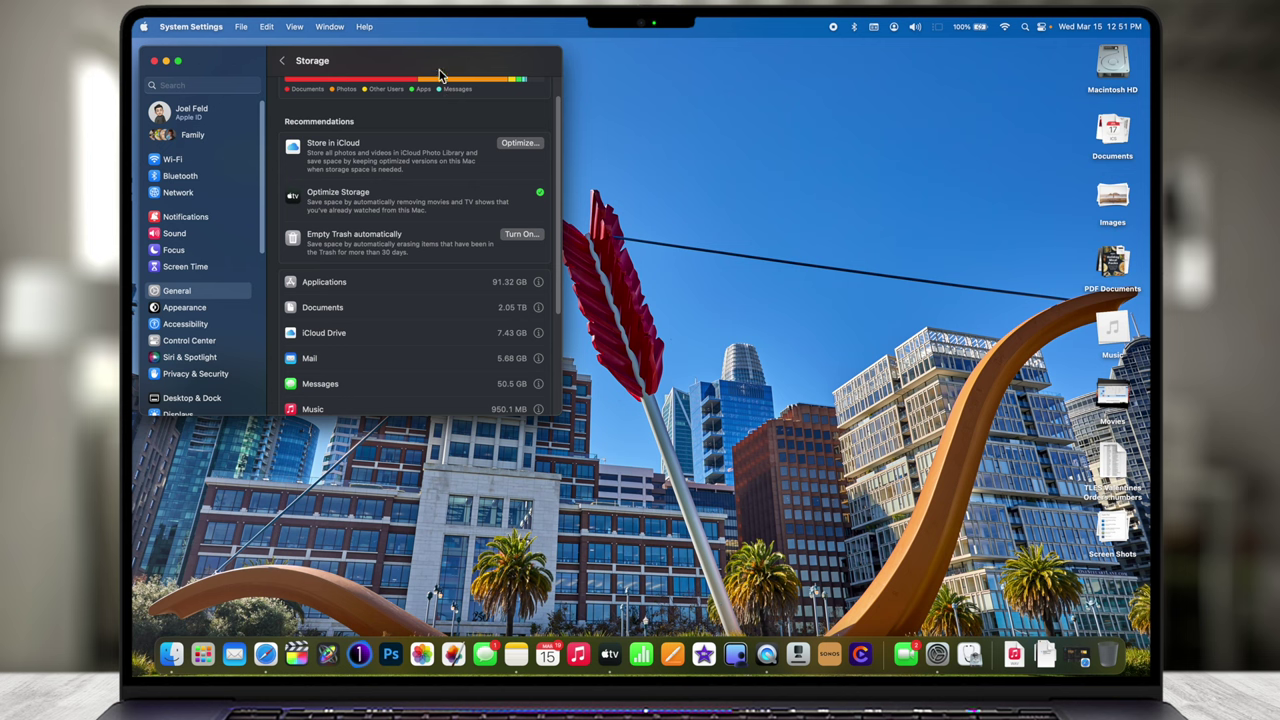
Step: View the Applications storage details in System Settings, select iMovie in the list, and close the details
{"action": "left_click_drag", "start_coordinate": [438, 66], "coordinate": [693, 79]}
{"action": "scroll", "coordinate": [681, 290], "scroll_direction": "down", "scroll_amount": 3}
{"action": "scroll", "coordinate": [681, 290], "scroll_direction": "down", "scroll_amount": 2}
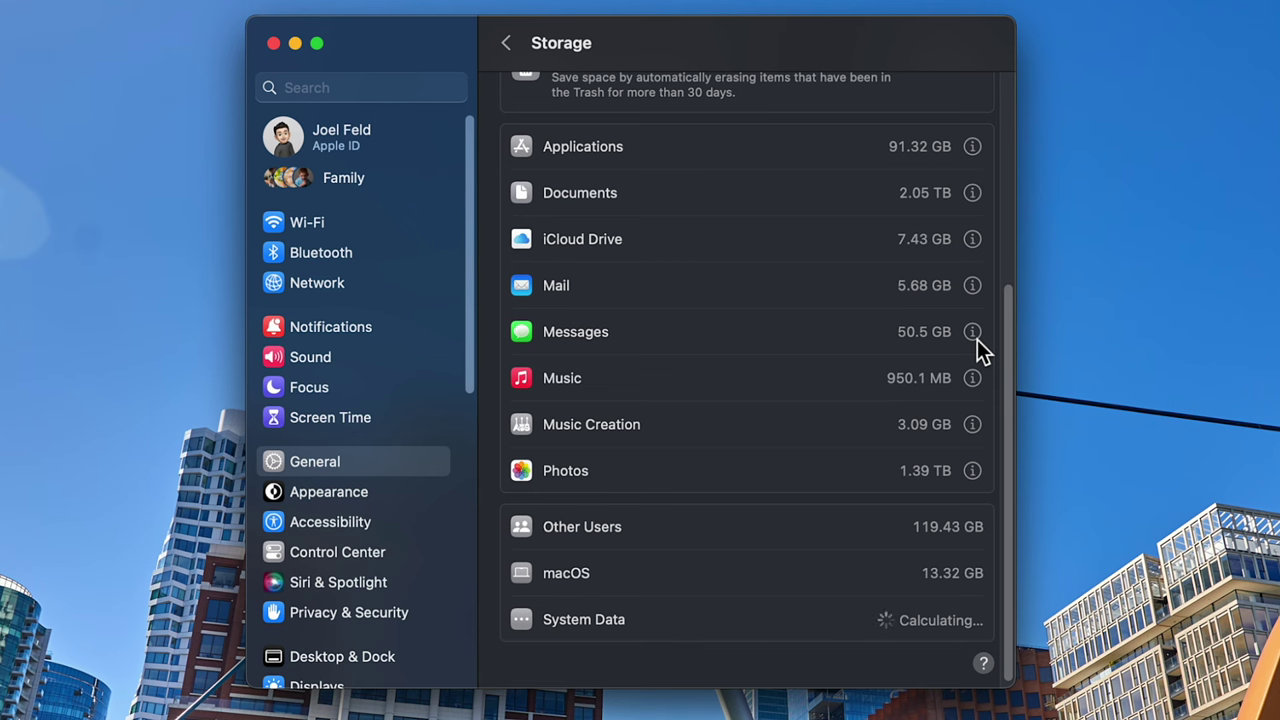
{"action": "left_click", "coordinate": [972, 147]}
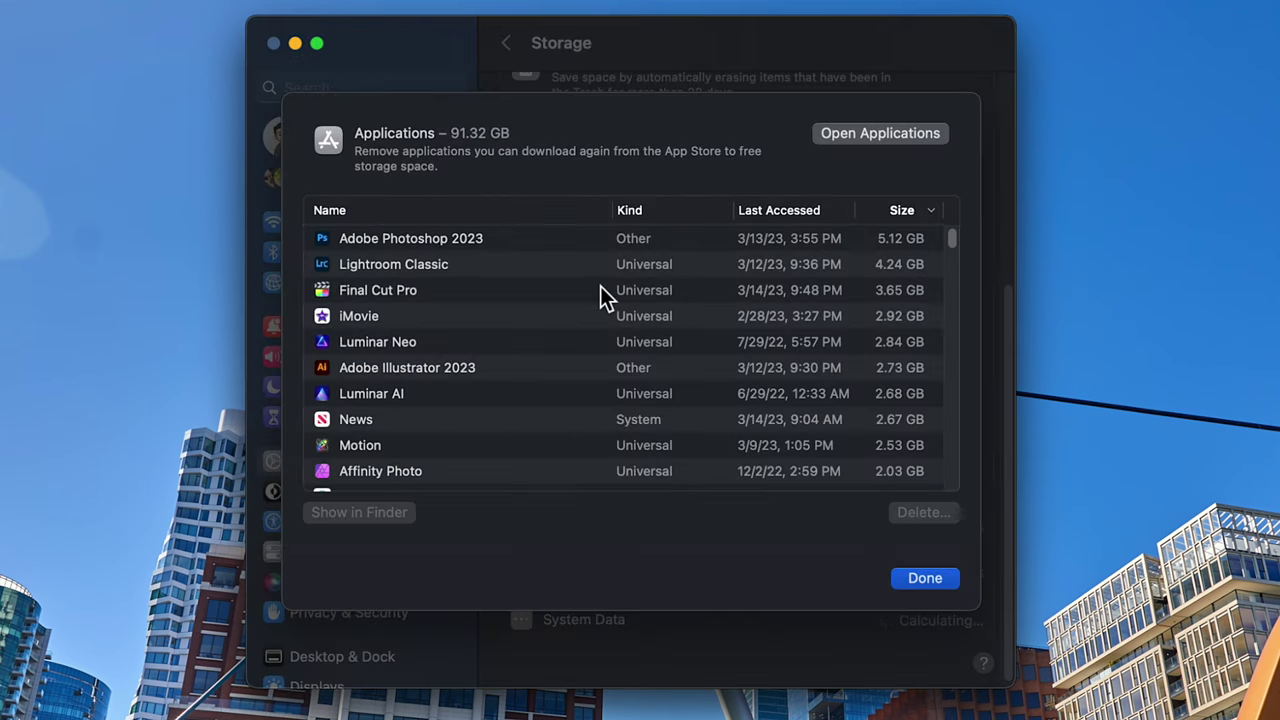
{"action": "left_click", "coordinate": [841, 316]}
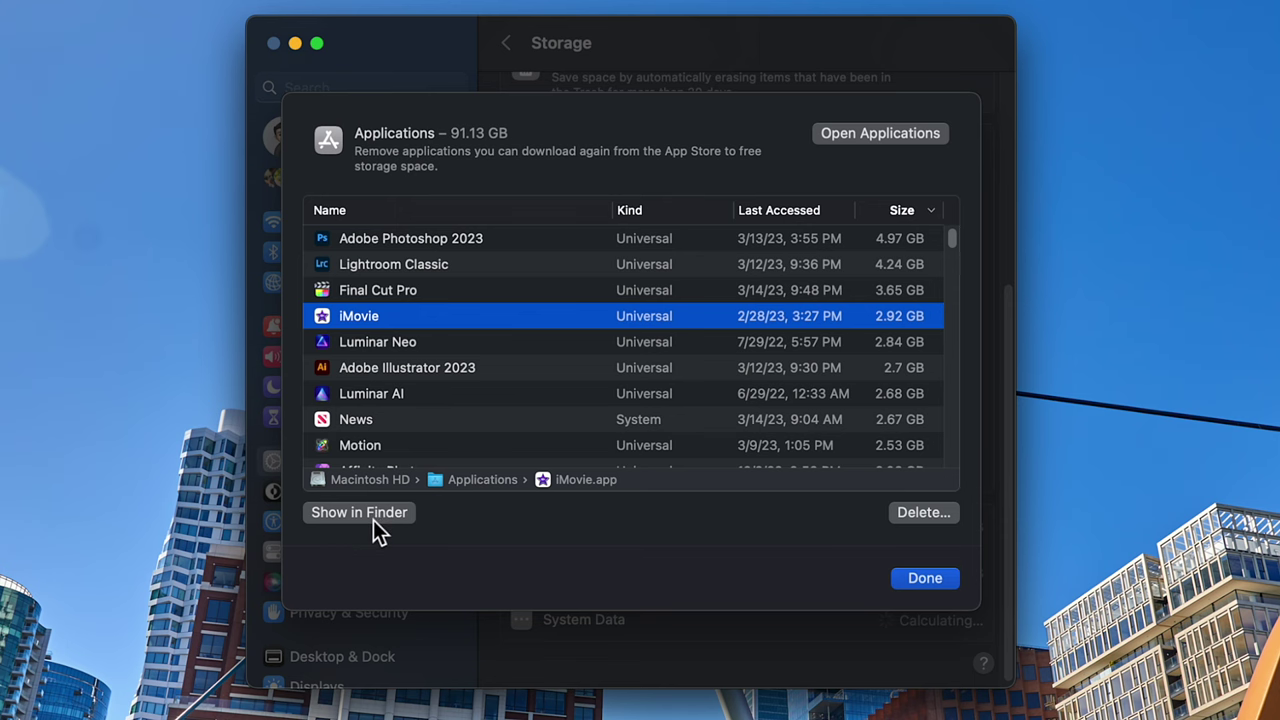
{"action": "left_click", "coordinate": [925, 578]}
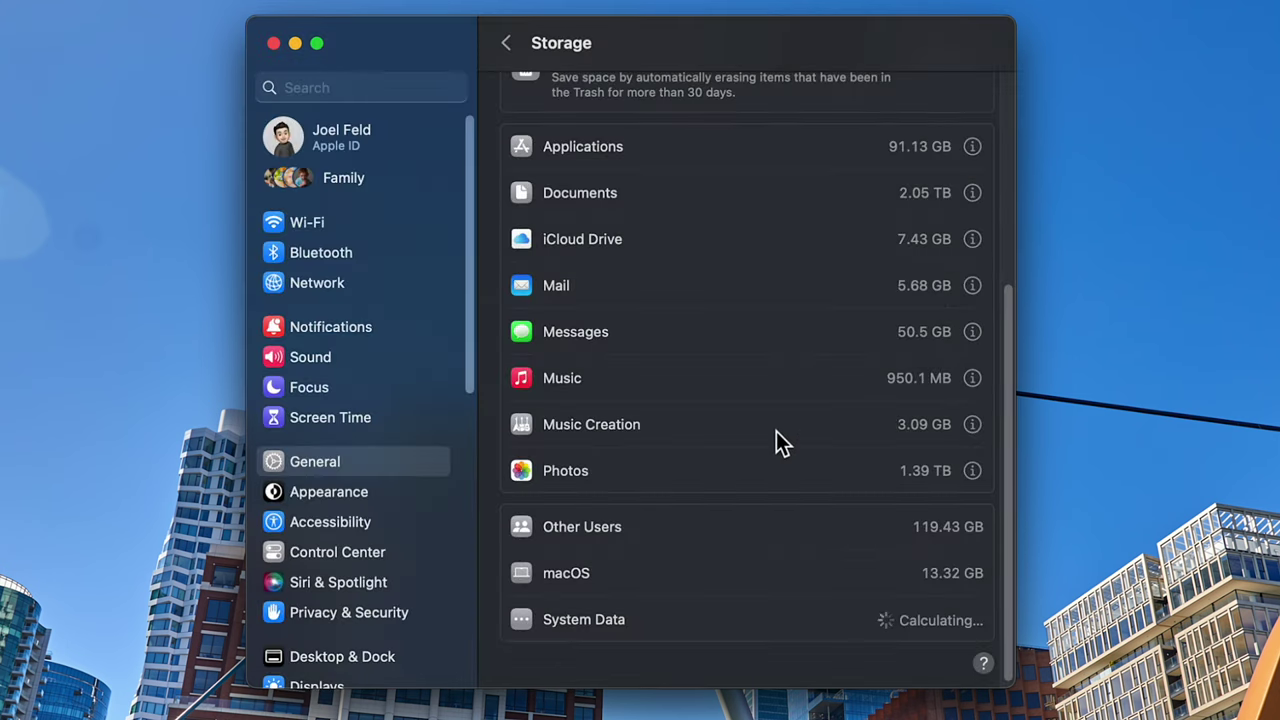
Step: Open the Documents storage details and view the Downloads, Unsupported Apps and File Browser lists
{"action": "left_click", "coordinate": [972, 193]}
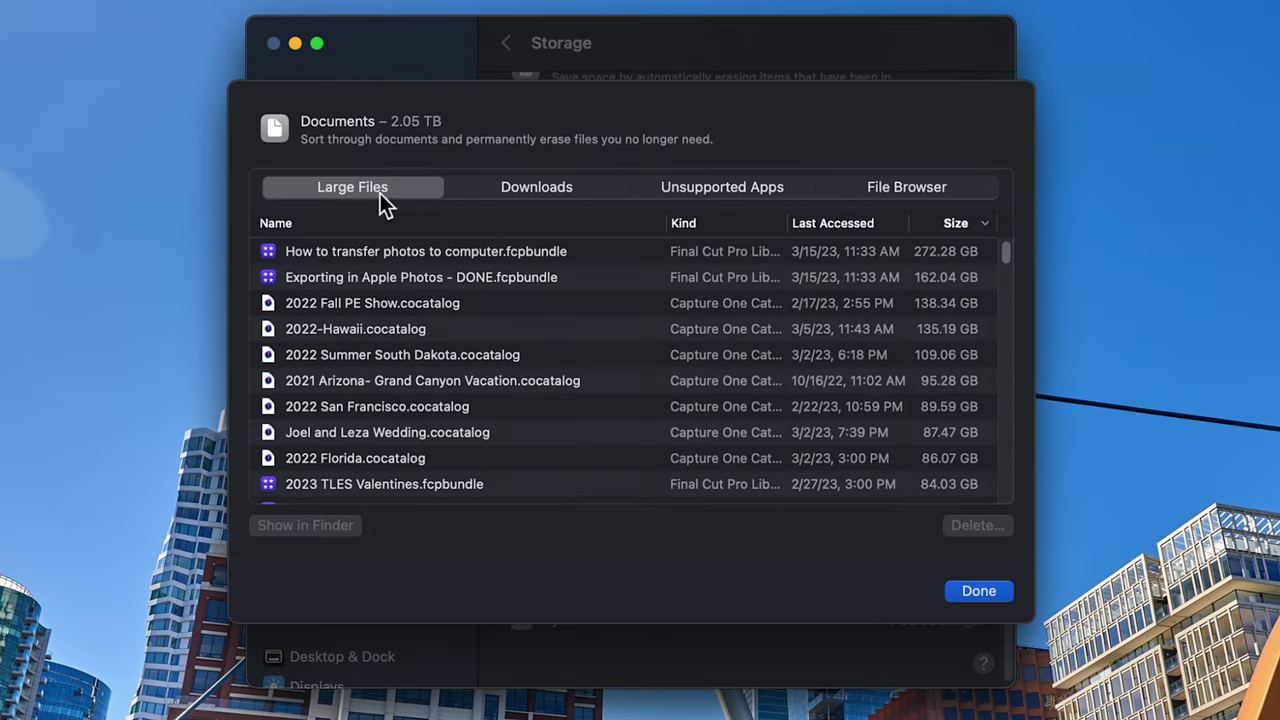
{"action": "left_click", "coordinate": [543, 190]}
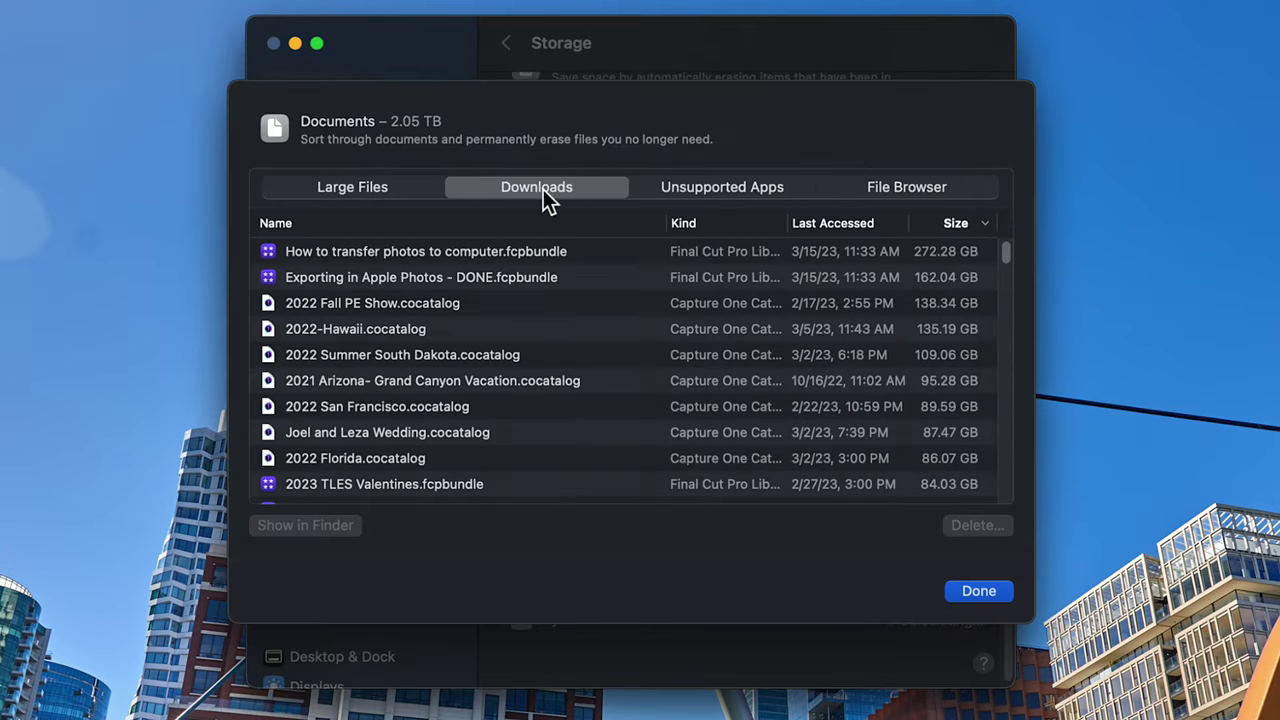
{"action": "left_click", "coordinate": [756, 192]}
{"action": "left_click", "coordinate": [918, 192]}
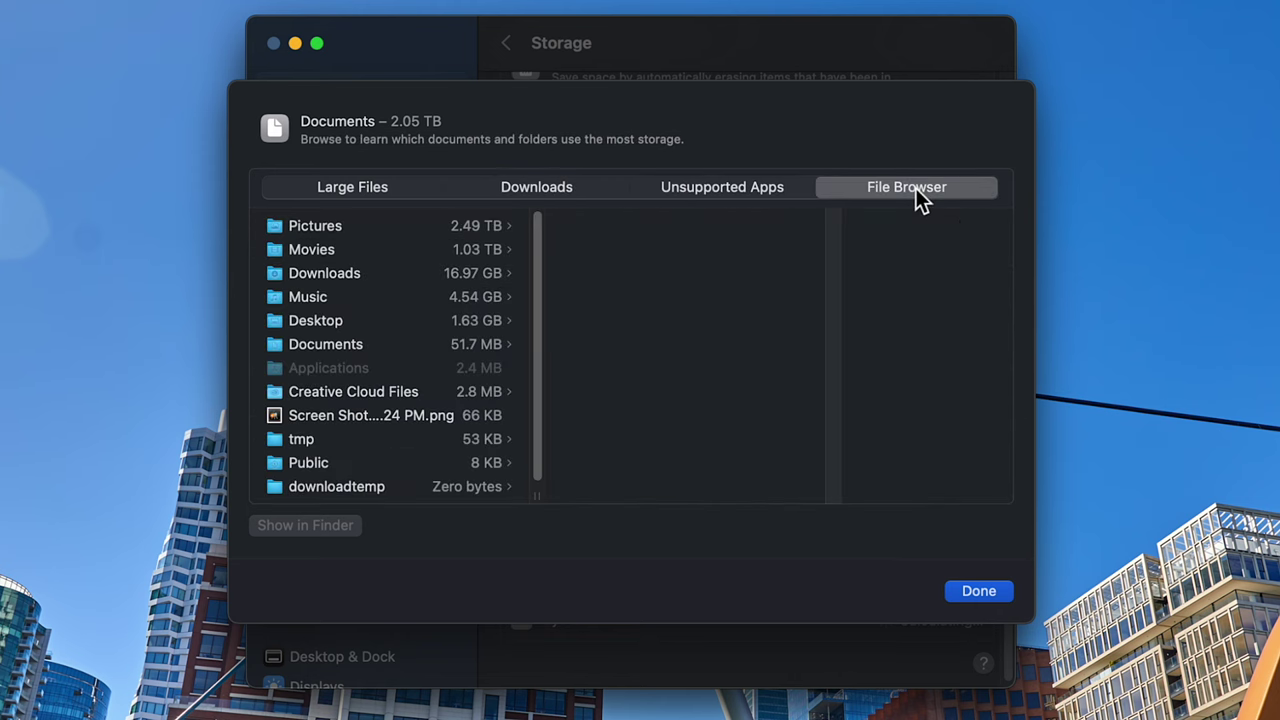
Step: Examine the Large Files list, selecting How to transfer photos to computer.fcpbundle and Exporting in Apple Photos - DONE.fcpbundle
{"action": "left_click", "coordinate": [371, 186]}
{"action": "left_click", "coordinate": [462, 254]}
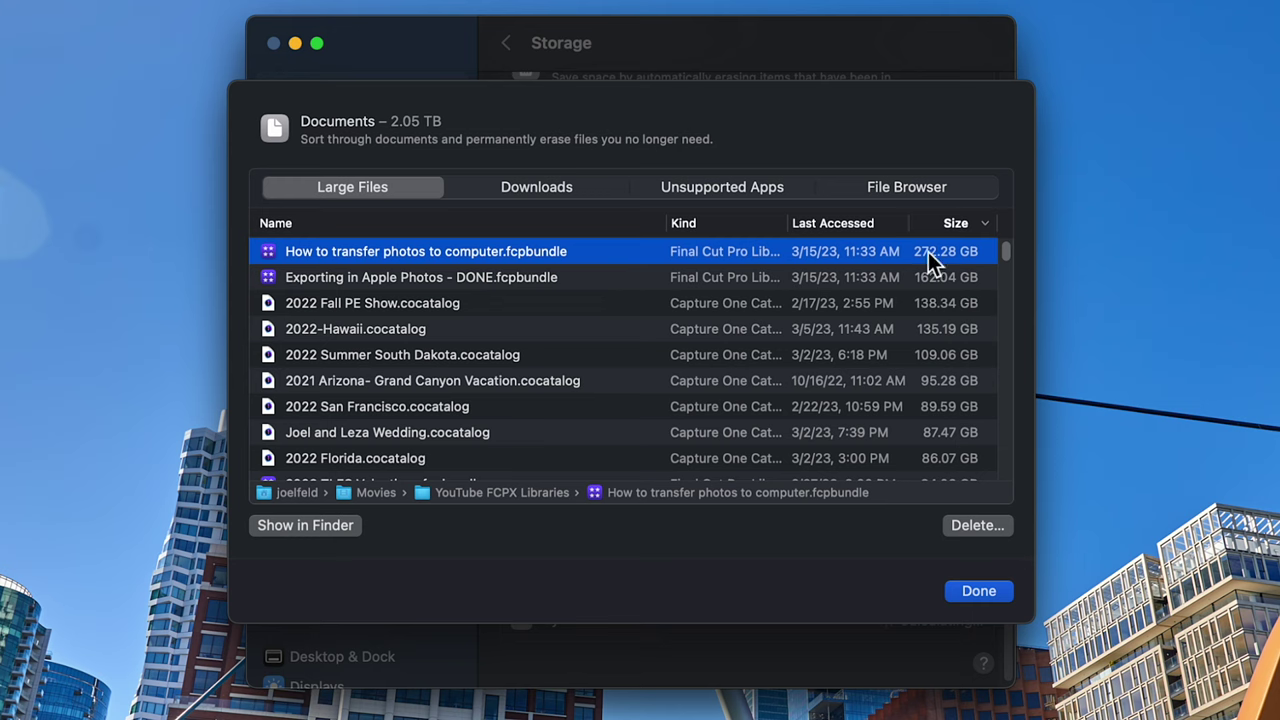
{"action": "left_click", "coordinate": [446, 277]}
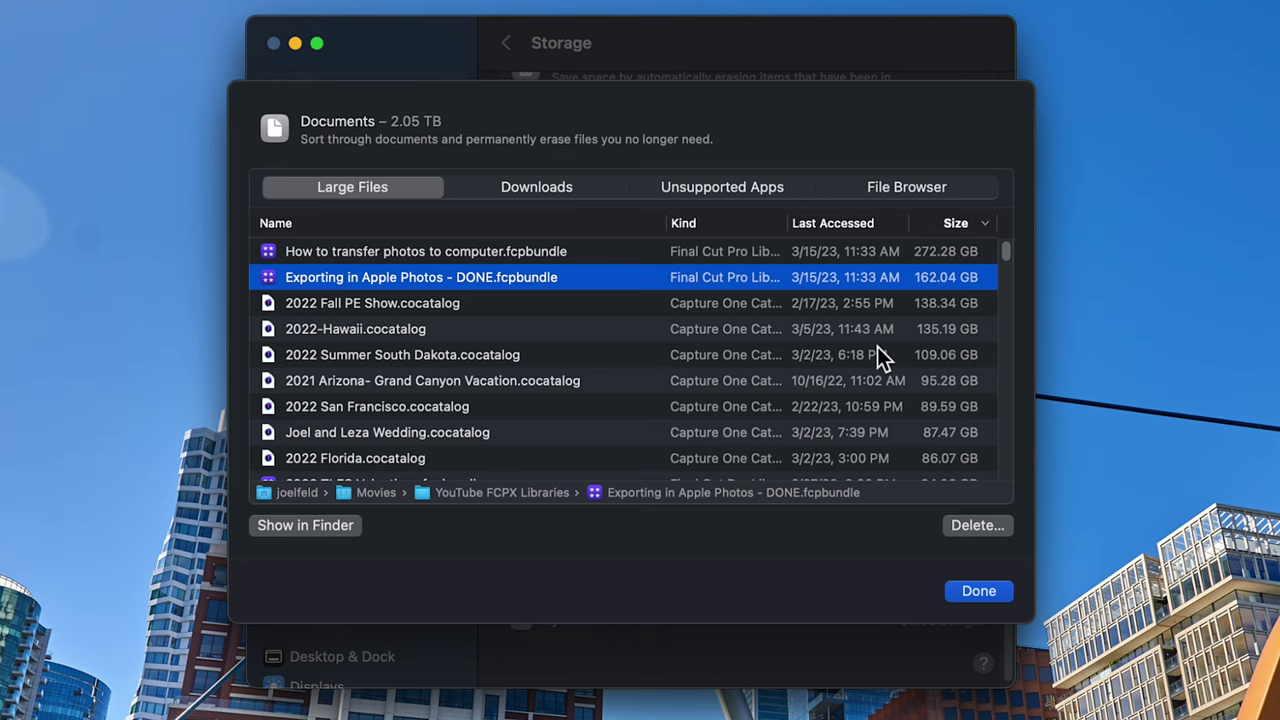
{"action": "scroll", "coordinate": [877, 346], "scroll_direction": "down", "scroll_amount": 5}
{"action": "scroll", "coordinate": [683, 285], "scroll_direction": "up", "scroll_amount": 1}
Step: Browse the contents of the Pictures, Movies and Downloads folders in the Documents File Browser
{"action": "left_click", "coordinate": [926, 190]}
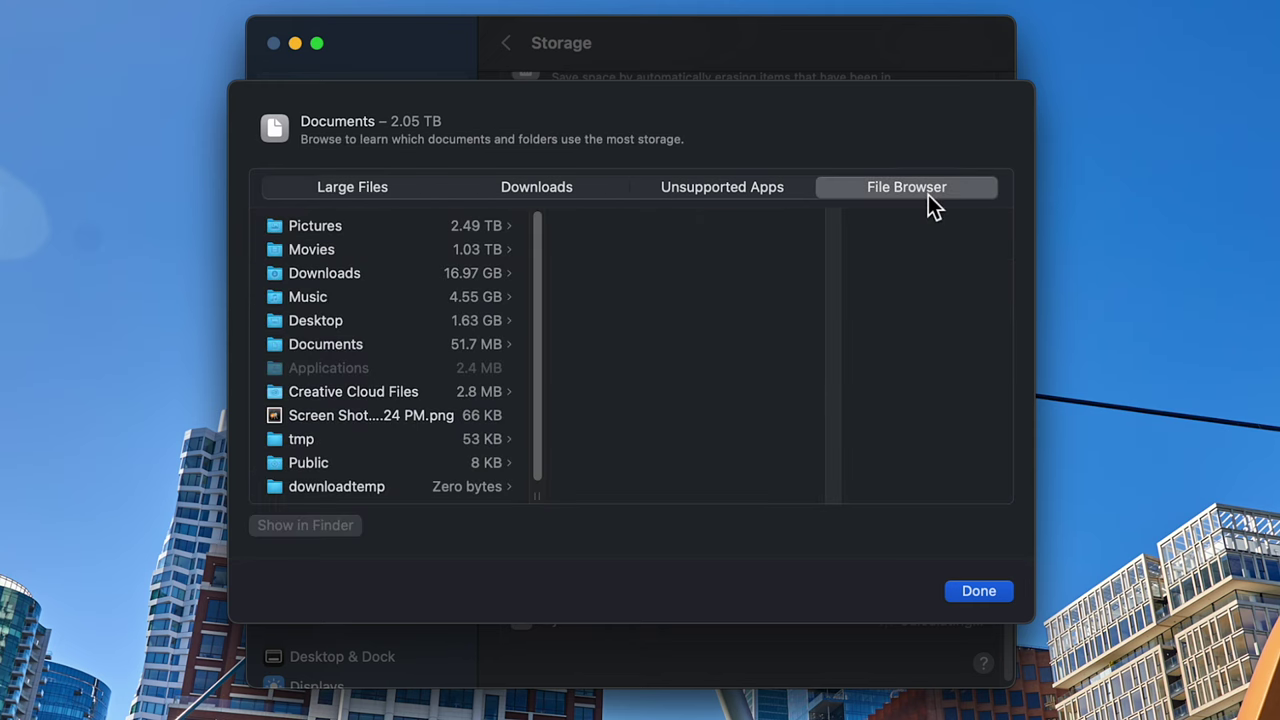
{"action": "left_click", "coordinate": [350, 226]}
{"action": "left_click", "coordinate": [330, 249]}
{"action": "left_click", "coordinate": [346, 280]}
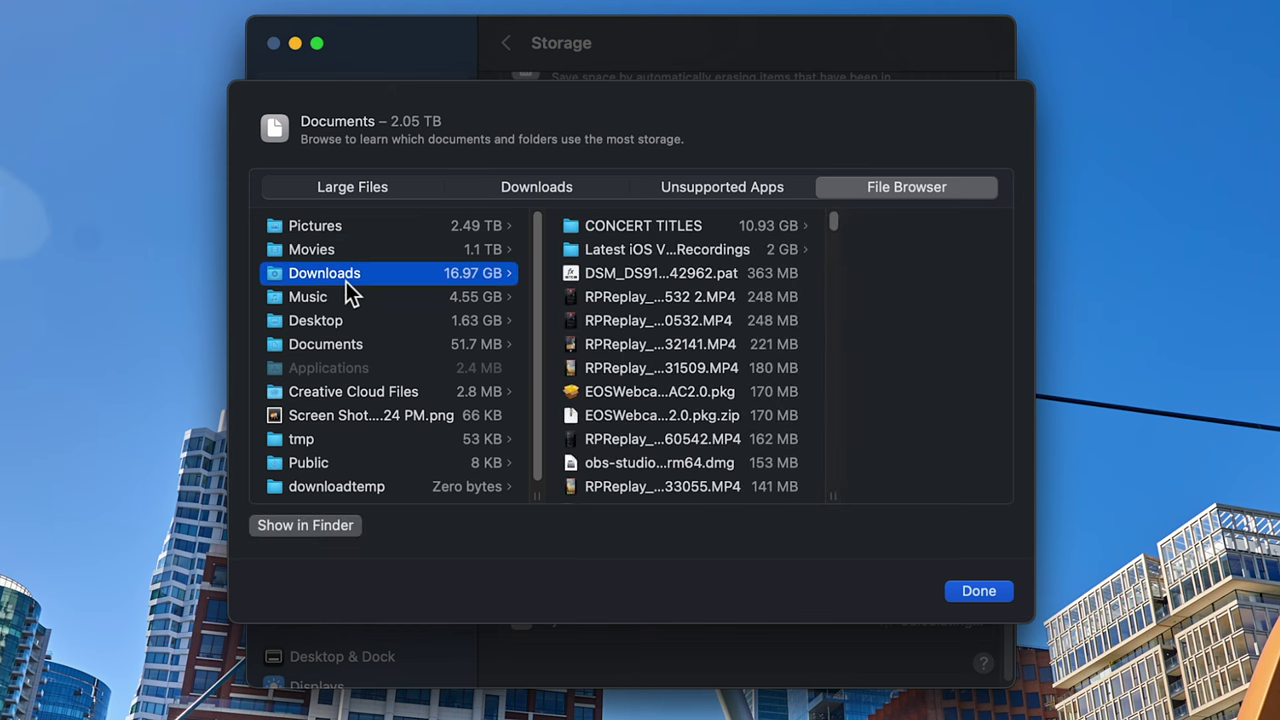
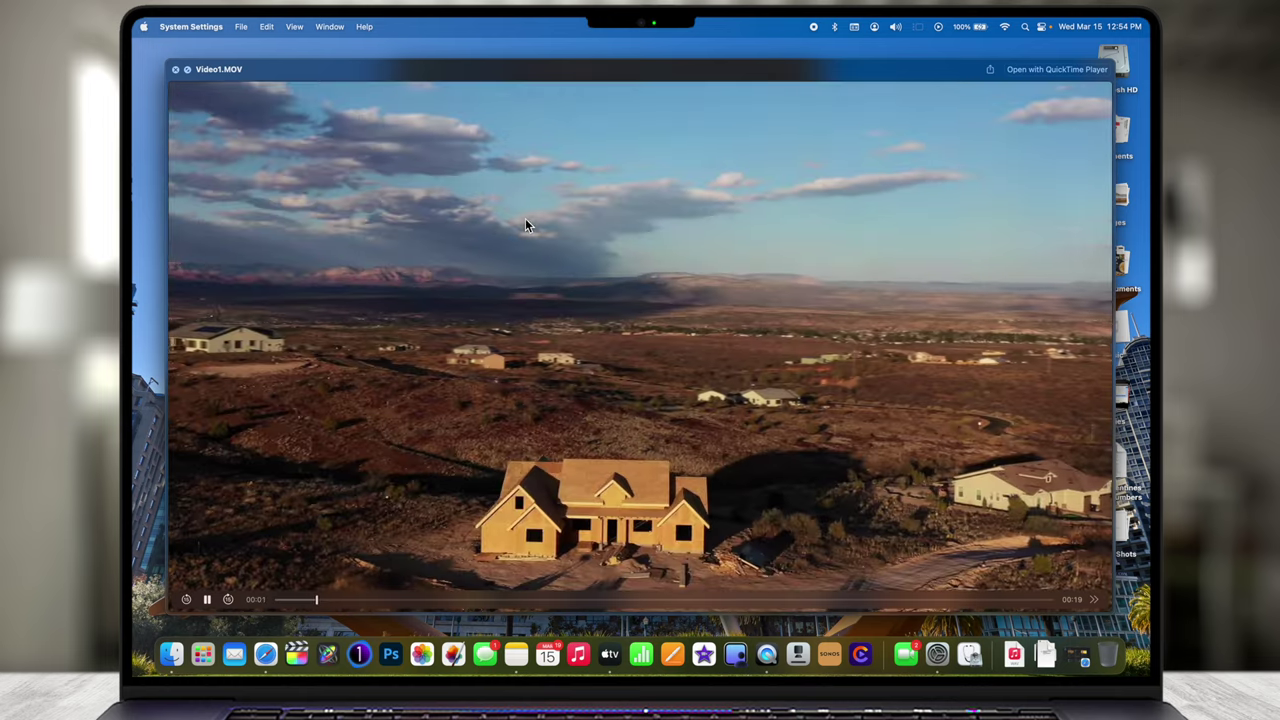
Step: Skip forward through the preview of Video1.MOV to check its content
{"action": "left_click_drag", "start_coordinate": [377, 598], "coordinate": [505, 599]}
{"action": "left_click", "coordinate": [655, 598]}
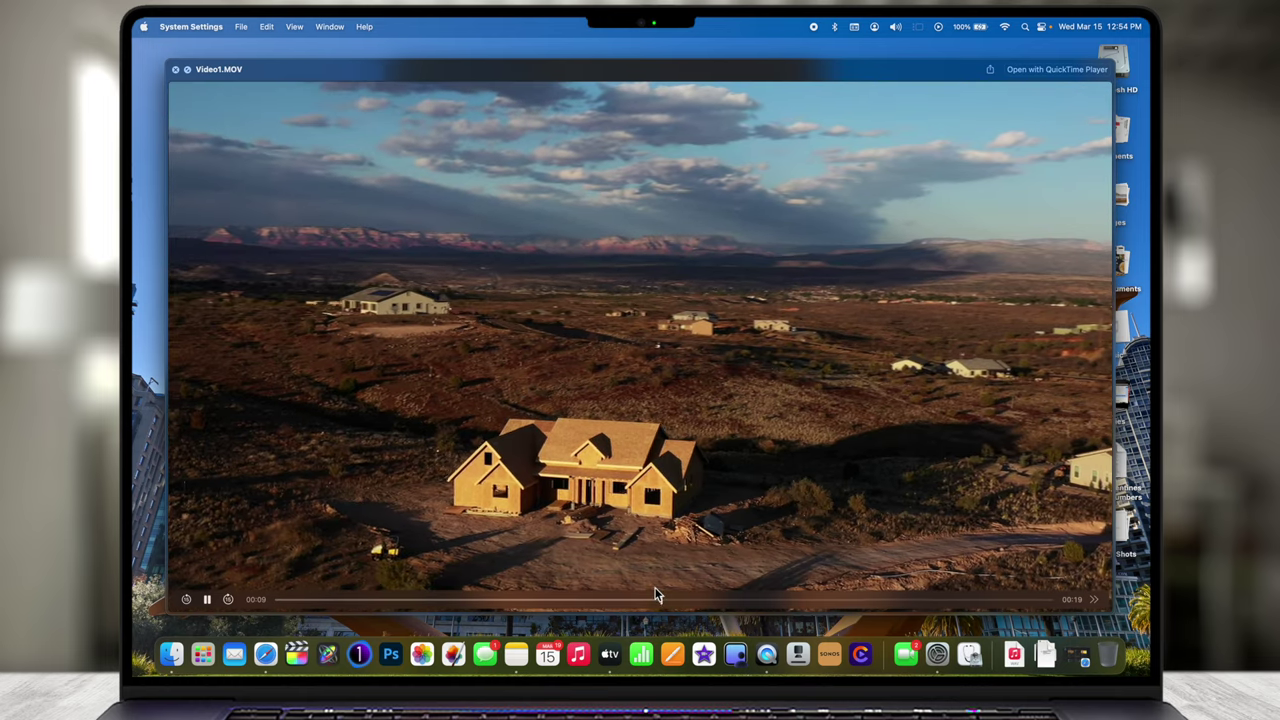
Step: Reveal Video1.MOV in an enlarged Finder window and check its enclosing Messages folder before returning to the file
{"action": "key", "text": "space"}
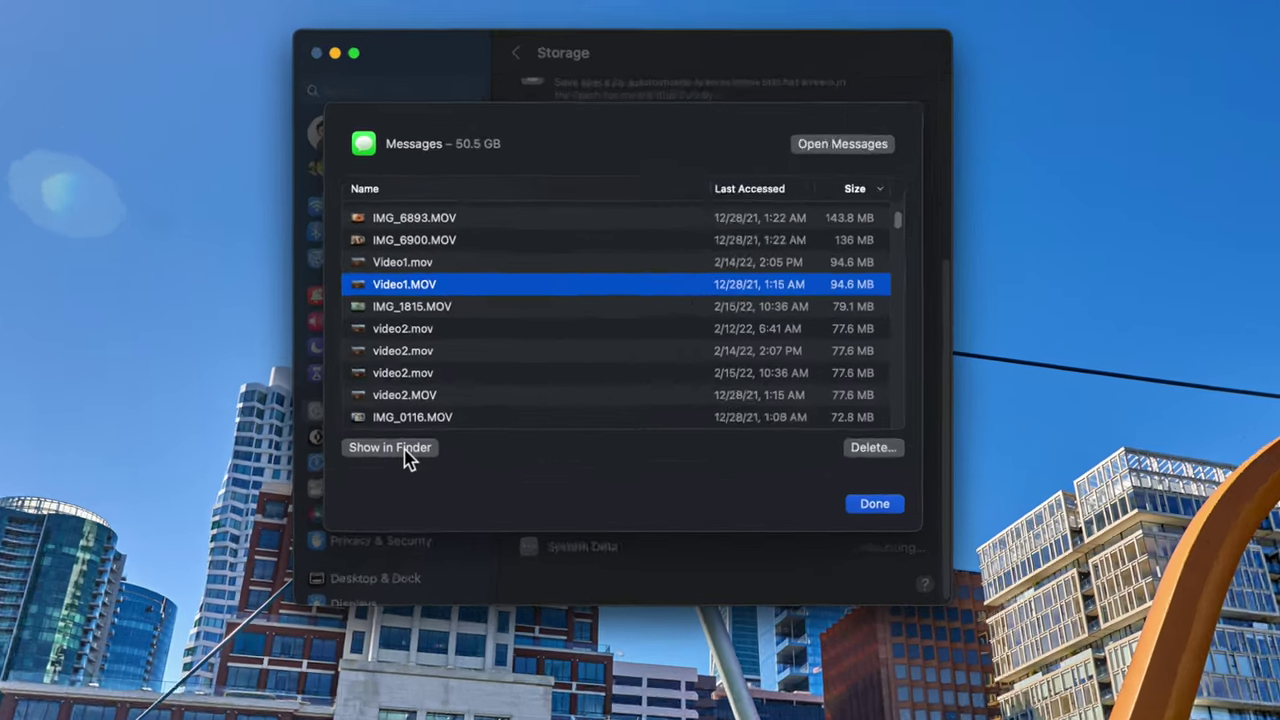
{"action": "left_click", "coordinate": [456, 327]}
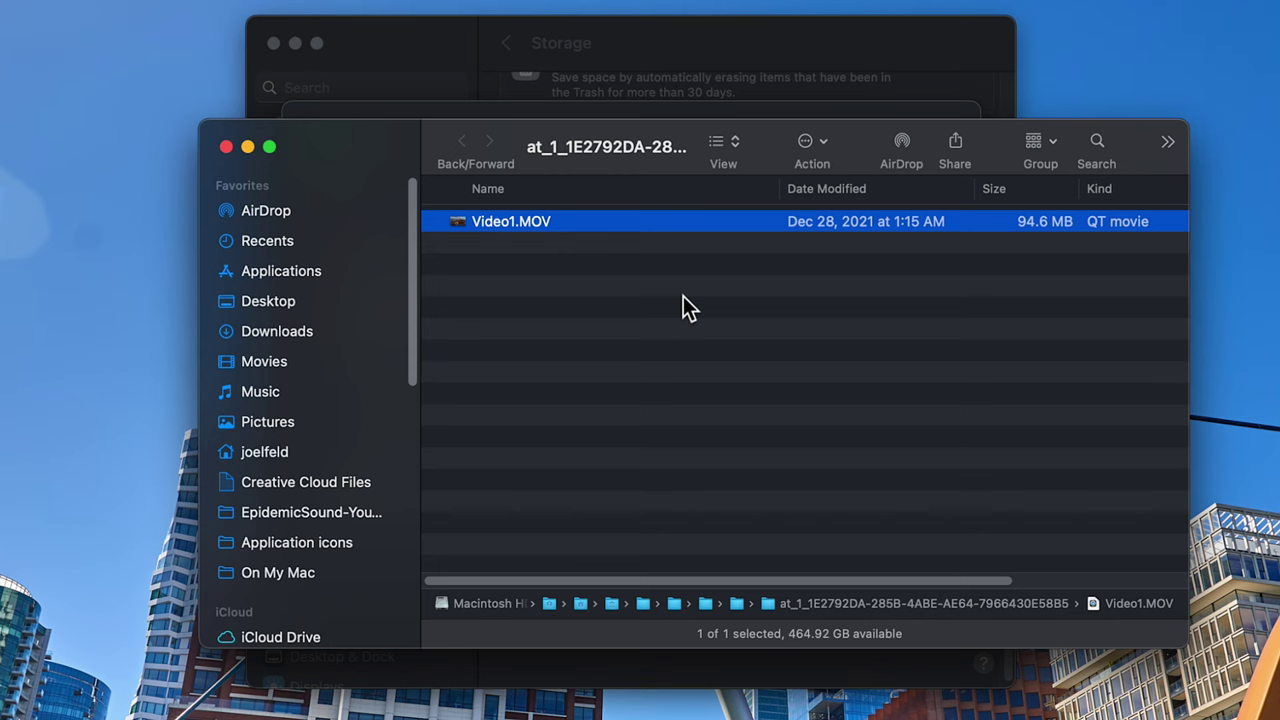
{"action": "left_click_drag", "start_coordinate": [388, 147], "coordinate": [239, 112]}
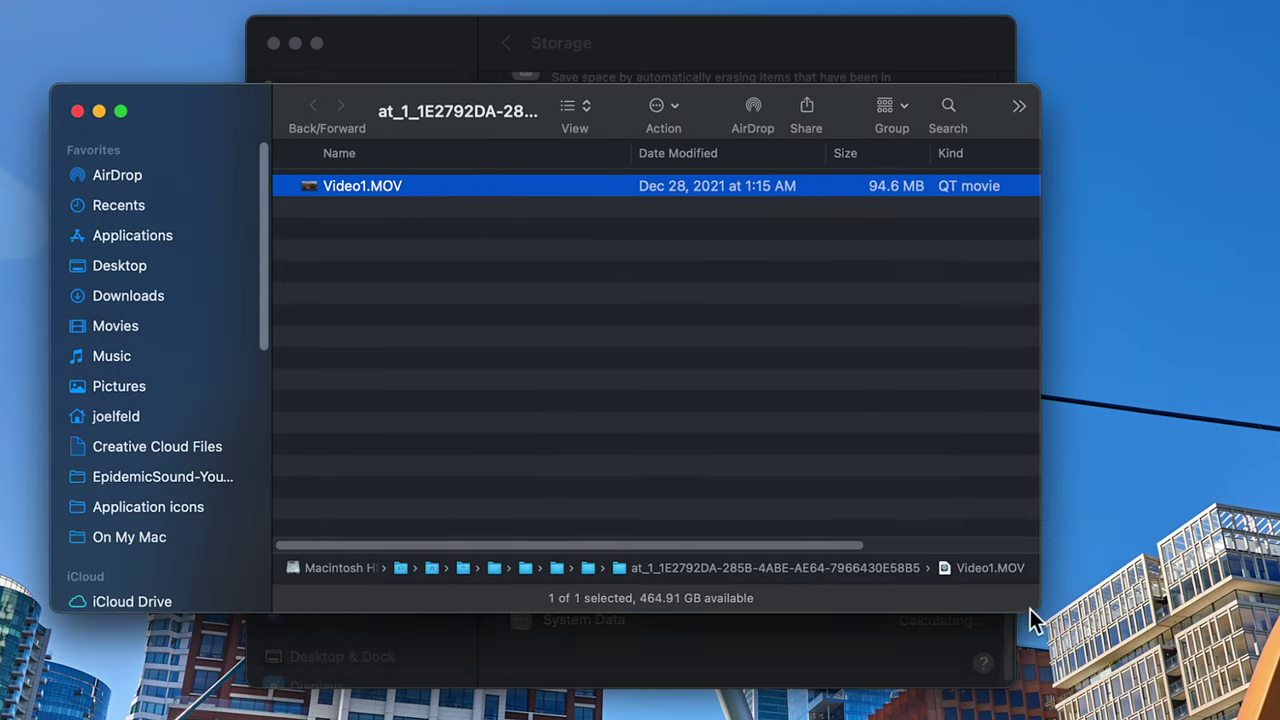
{"action": "left_click_drag", "start_coordinate": [1030, 608], "coordinate": [1279, 719]}
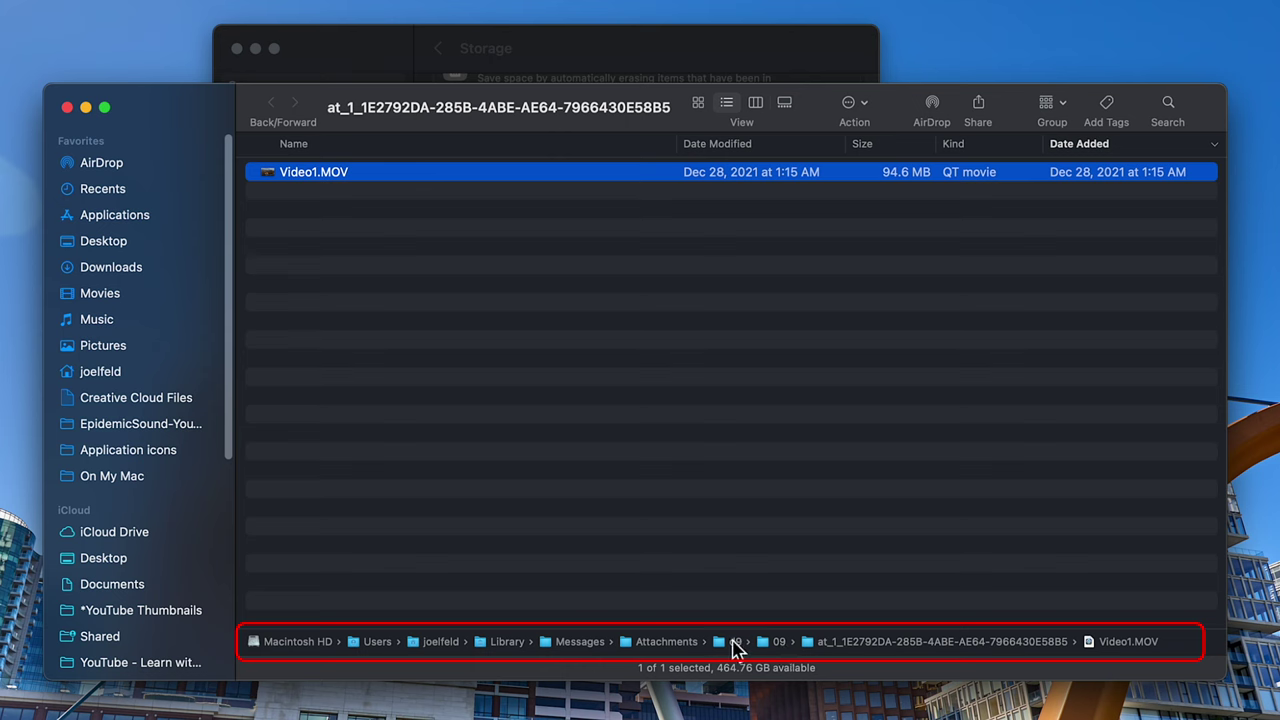
{"action": "double_click", "coordinate": [560, 643]}
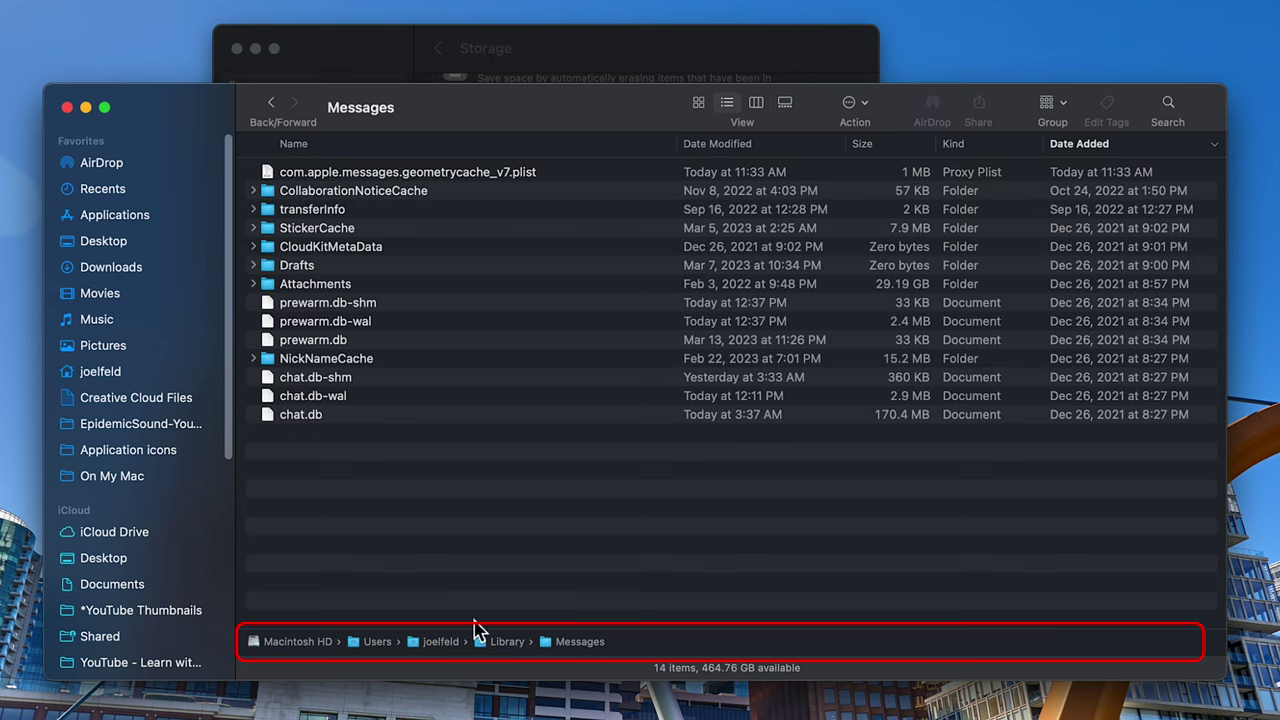
{"action": "left_click", "coordinate": [270, 103]}
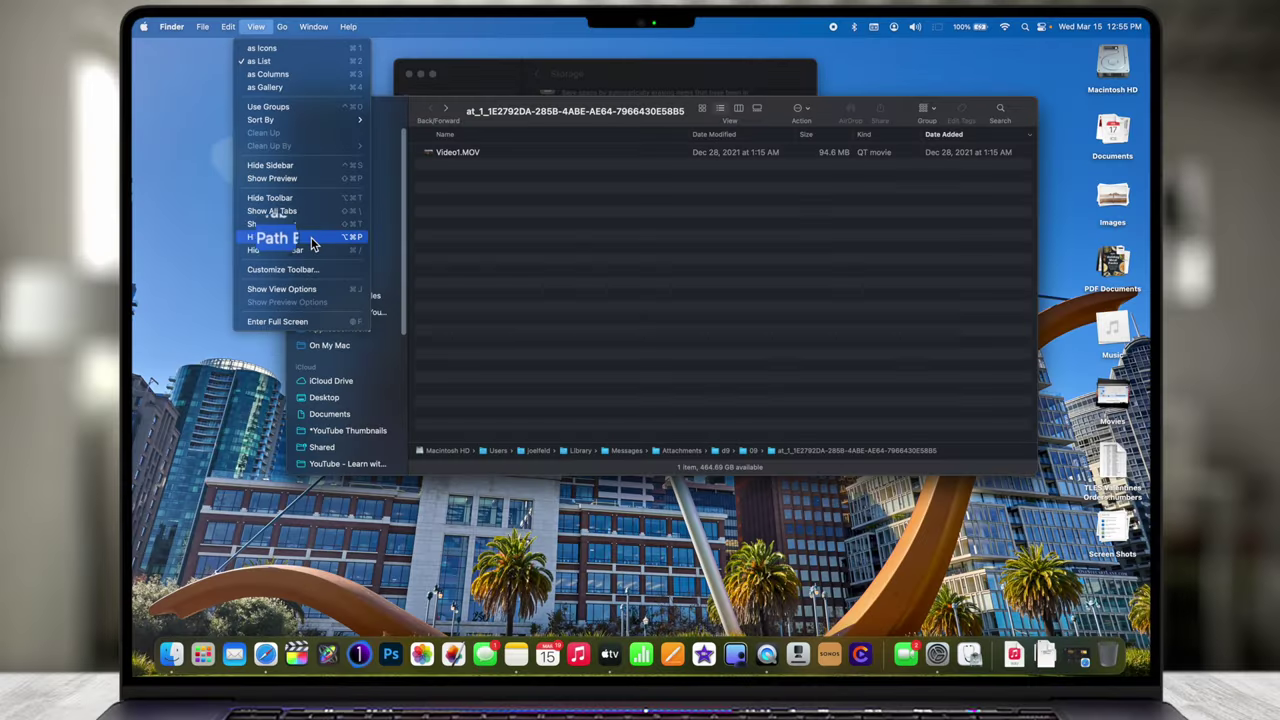
Step: Hide Finder's path bar and show it again
{"action": "left_click", "coordinate": [311, 237]}
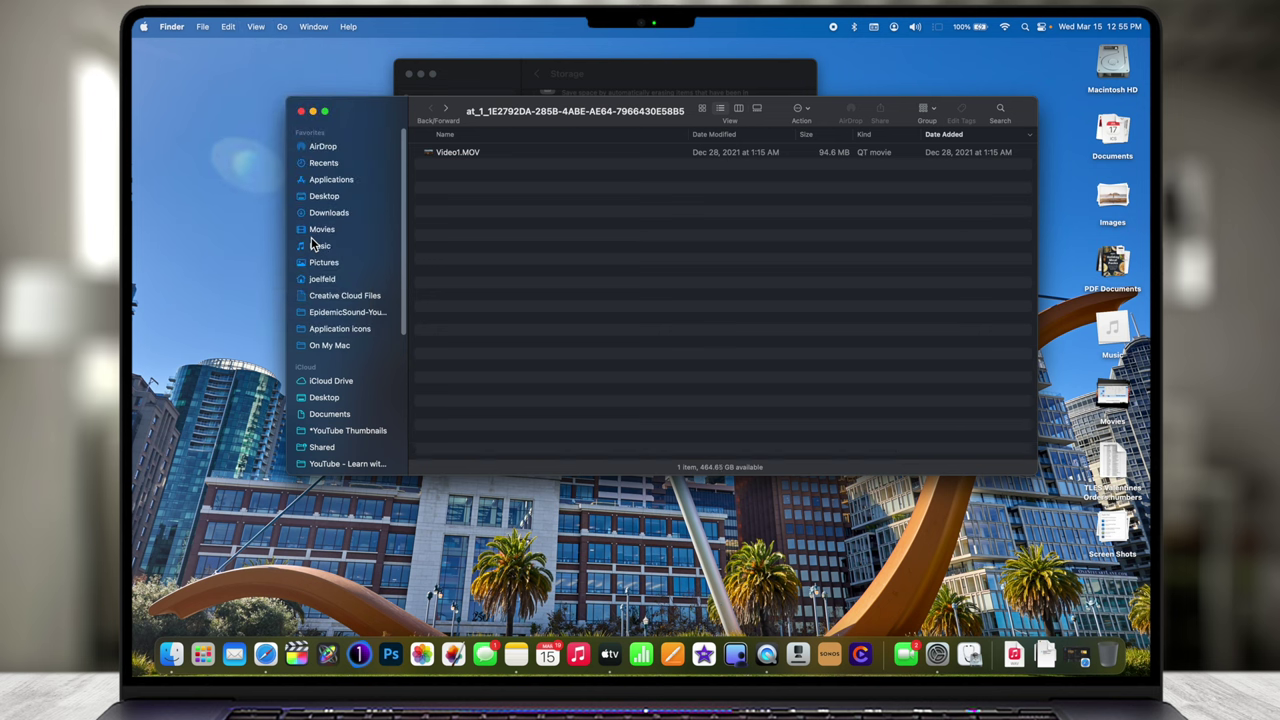
{"action": "left_click", "coordinate": [256, 26]}
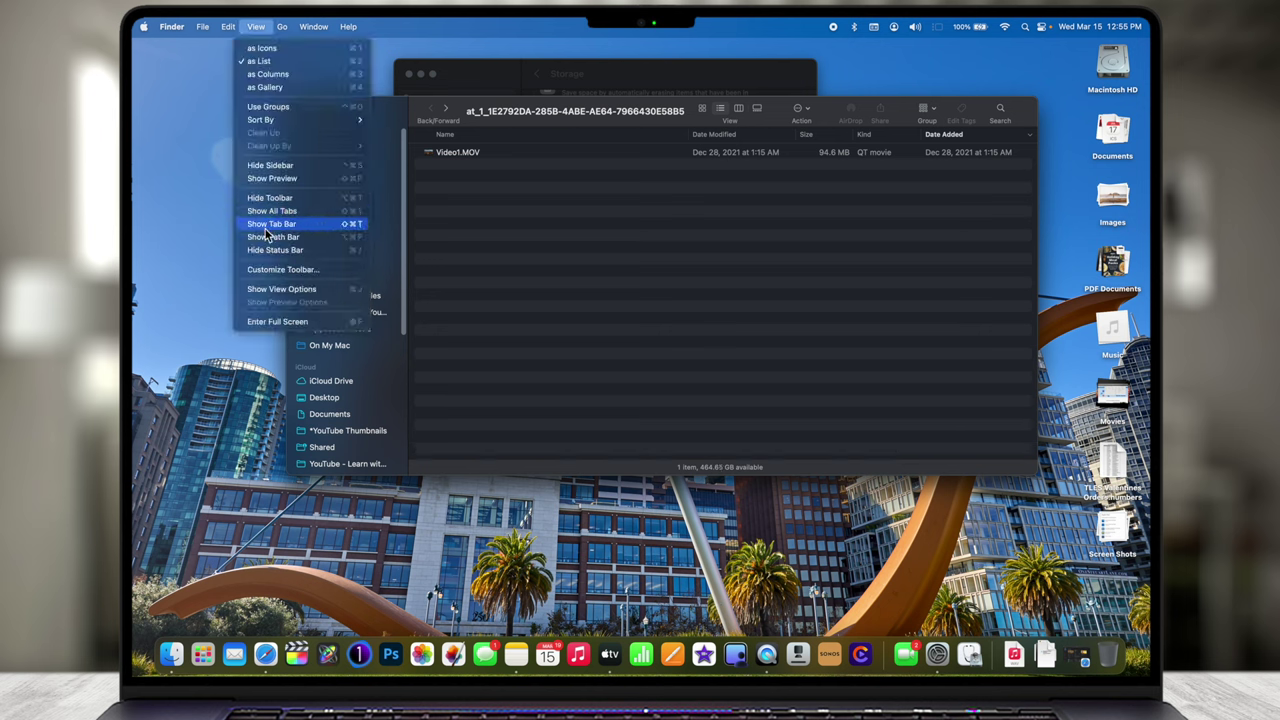
{"action": "left_click", "coordinate": [315, 239]}
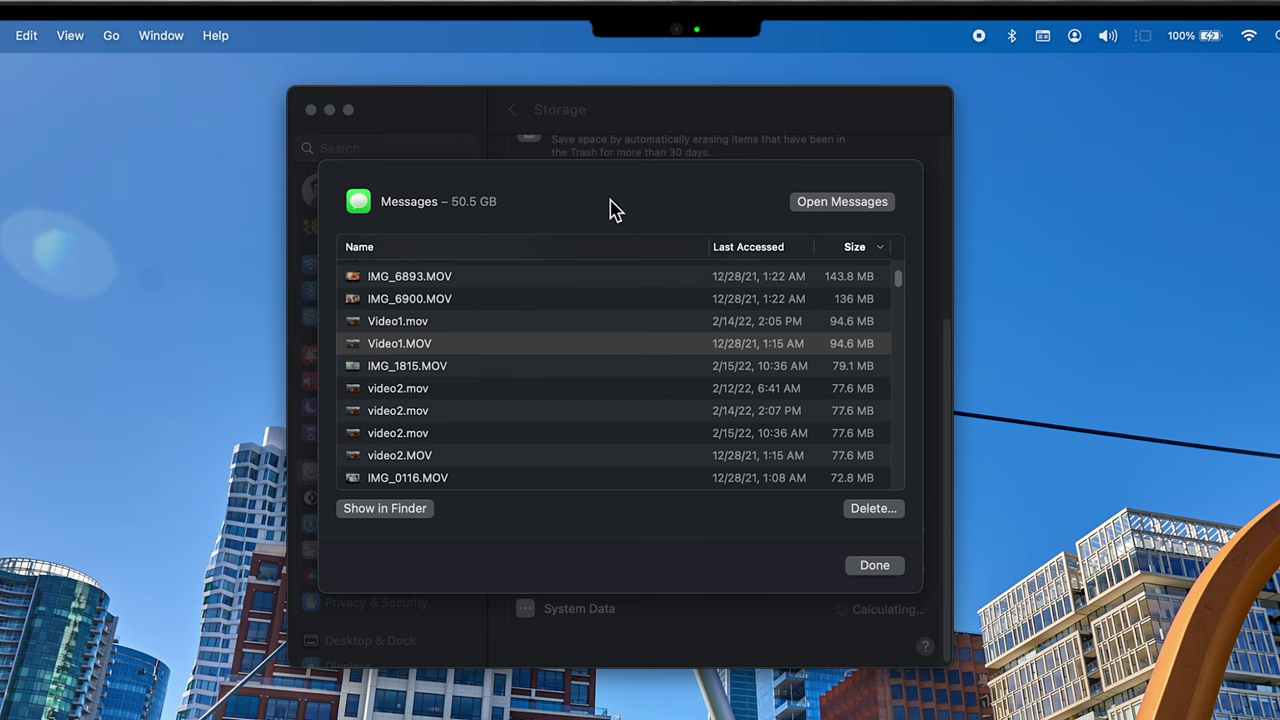
Step: Delete Video1.MOV from the Messages storage list in System Settings and close the list
{"action": "left_click", "coordinate": [614, 210]}
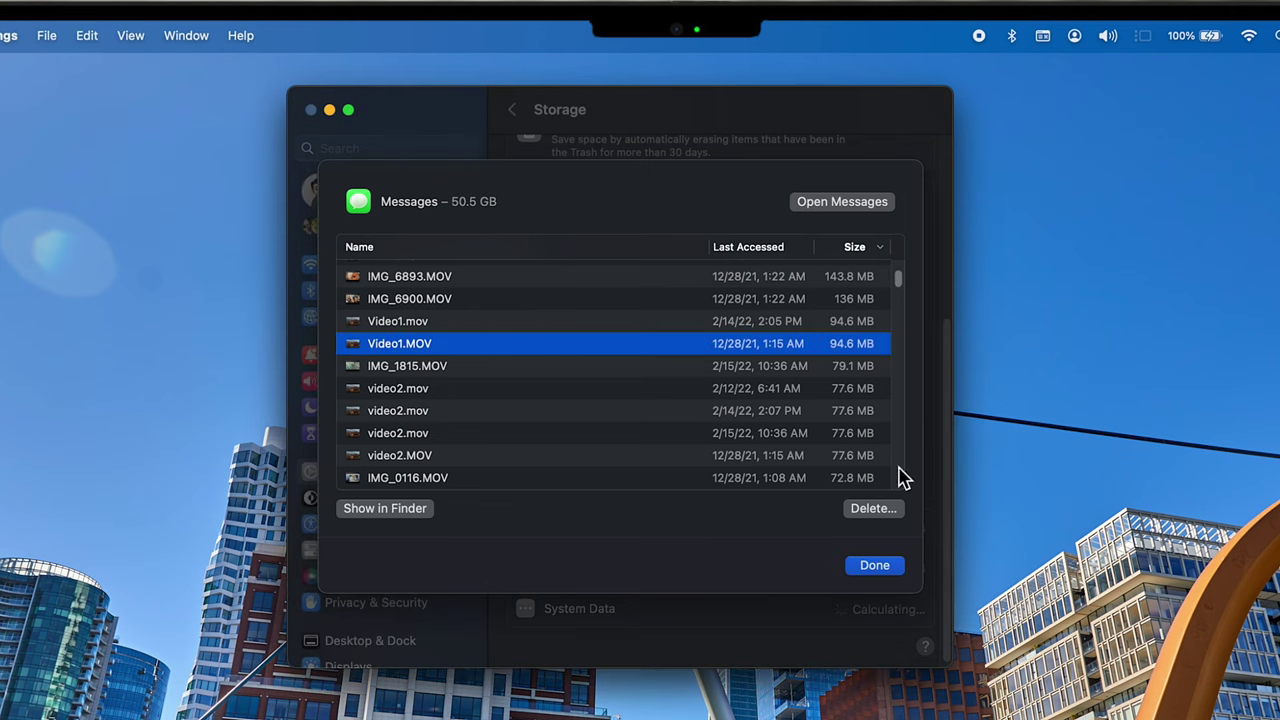
{"action": "left_click", "coordinate": [884, 512]}
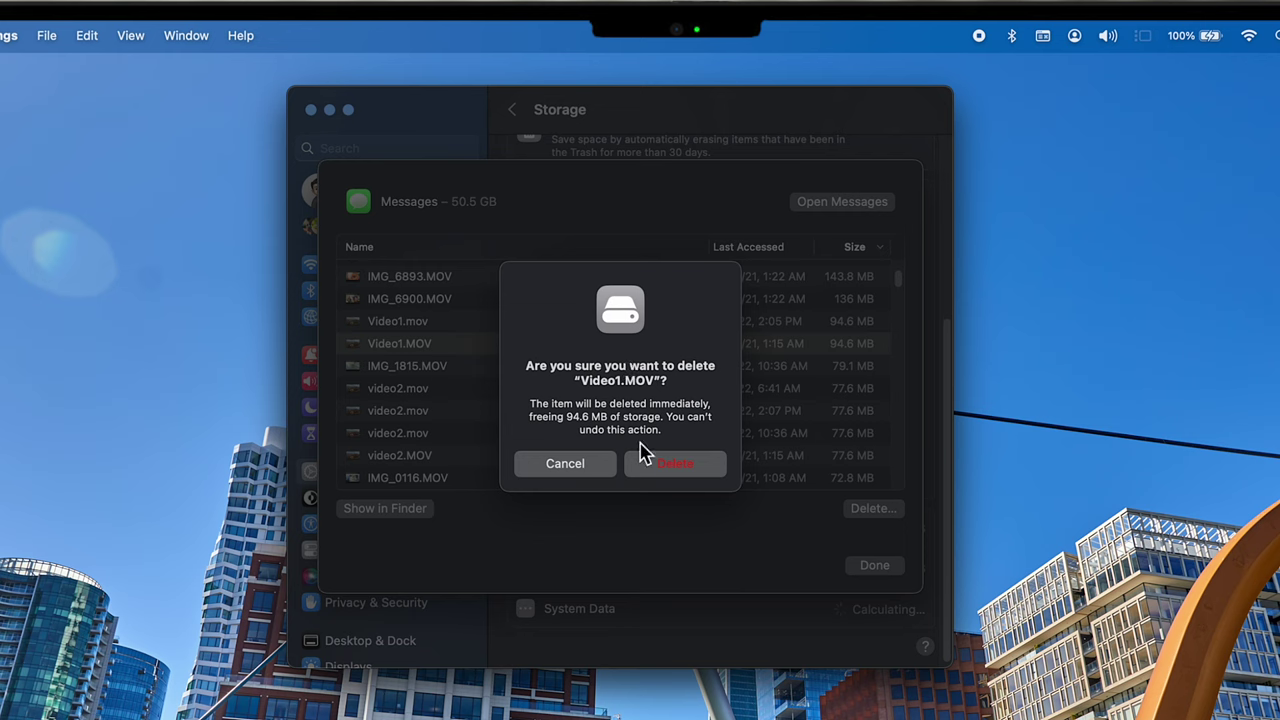
{"action": "left_click", "coordinate": [705, 468]}
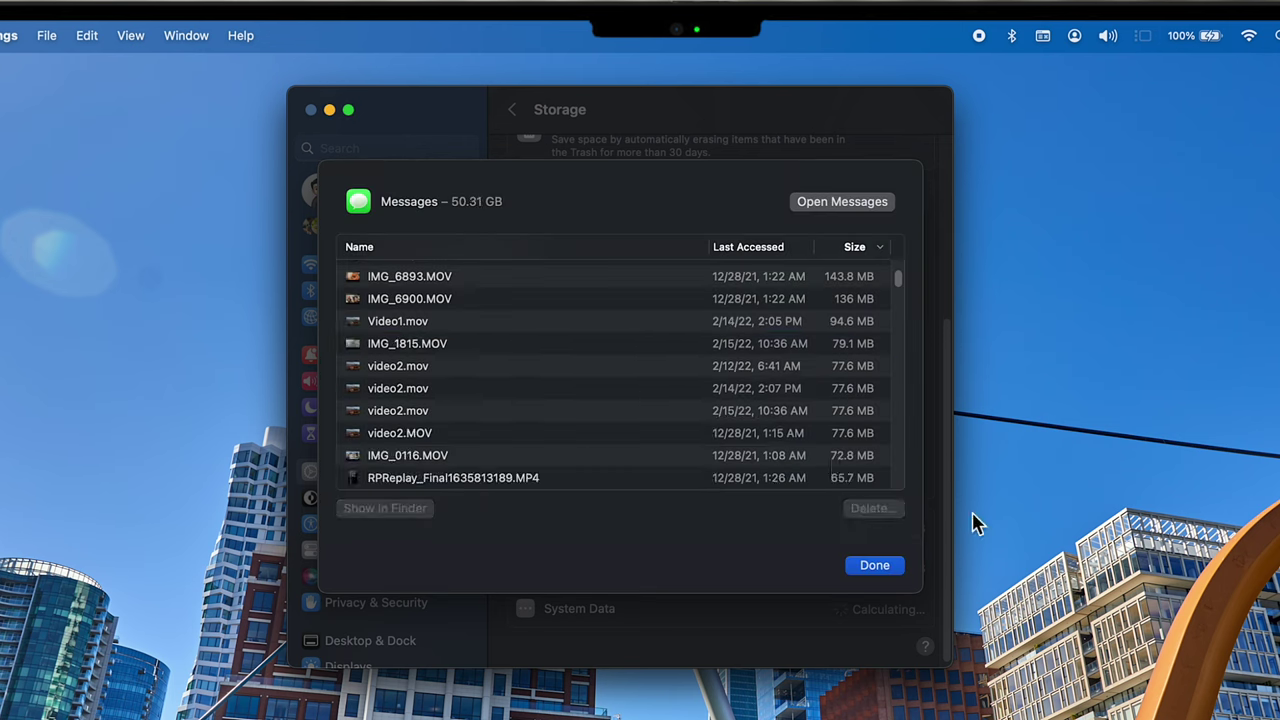
{"action": "left_click", "coordinate": [880, 567]}
Step: View the iCloud Drive storage details and open the related Apple ID iCloud settings
{"action": "scroll", "coordinate": [922, 265], "scroll_direction": "up", "scroll_amount": 2}
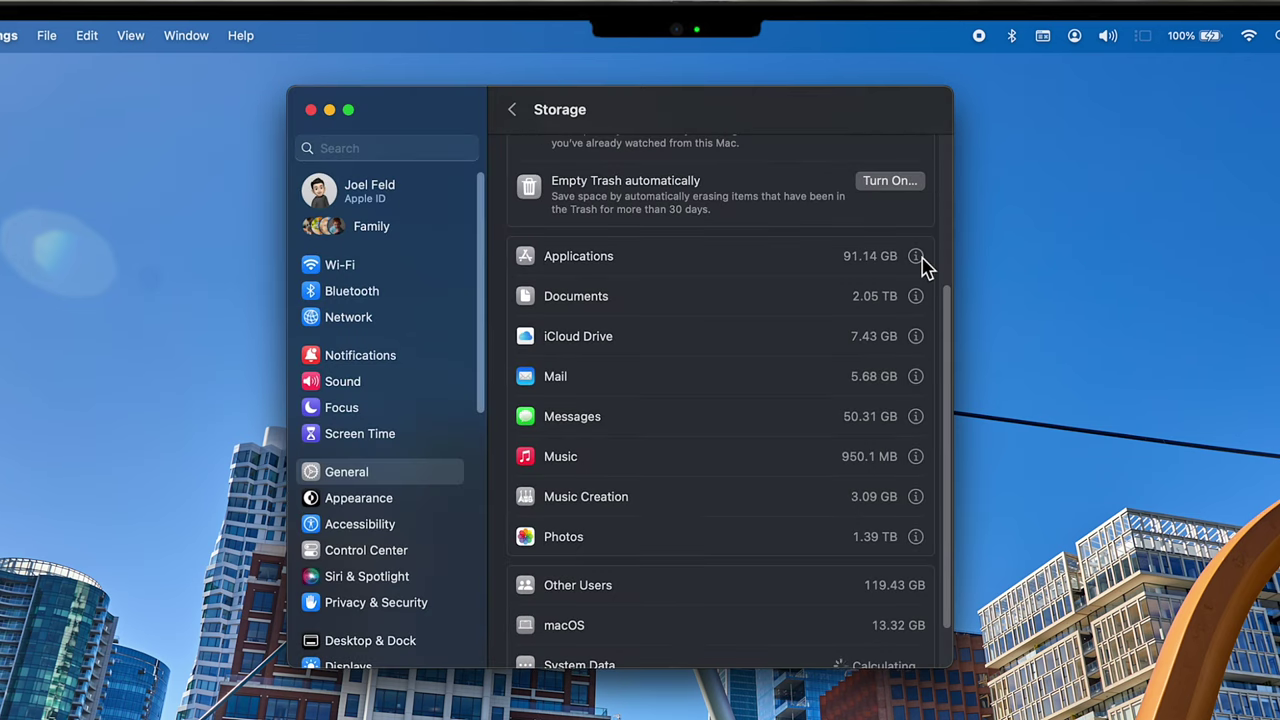
{"action": "left_click", "coordinate": [916, 337]}
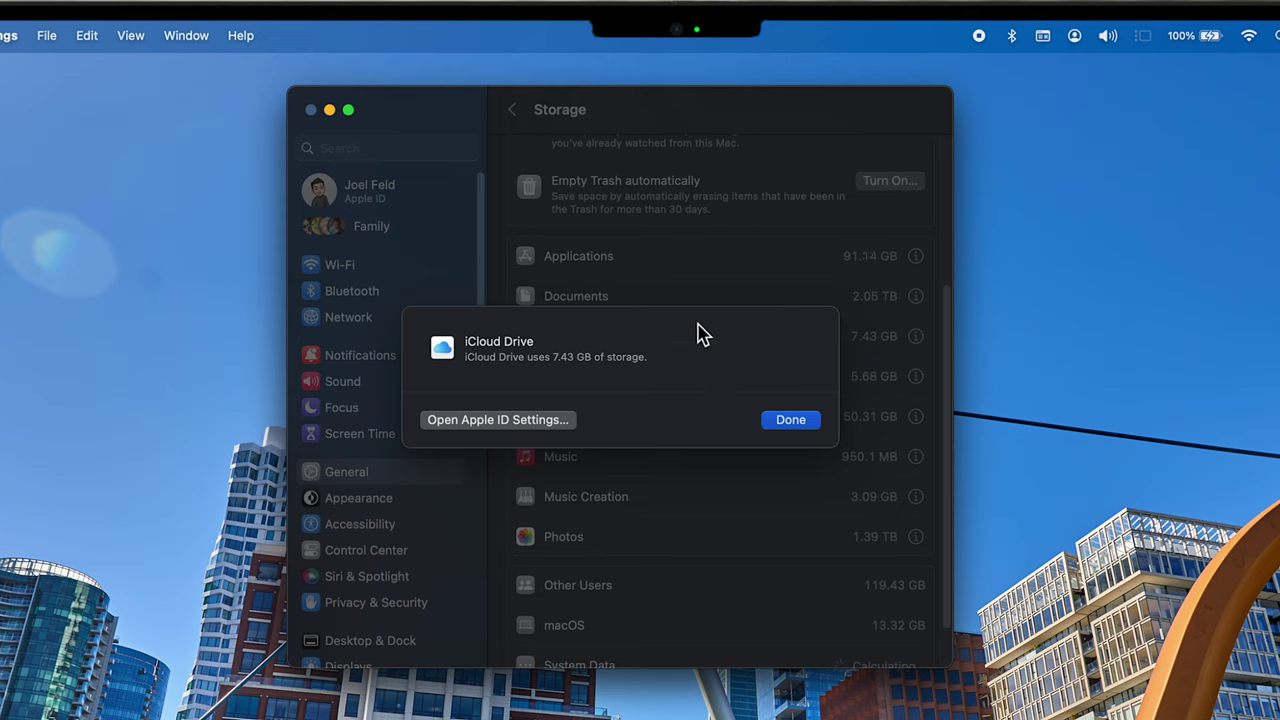
{"action": "left_click", "coordinate": [506, 418]}
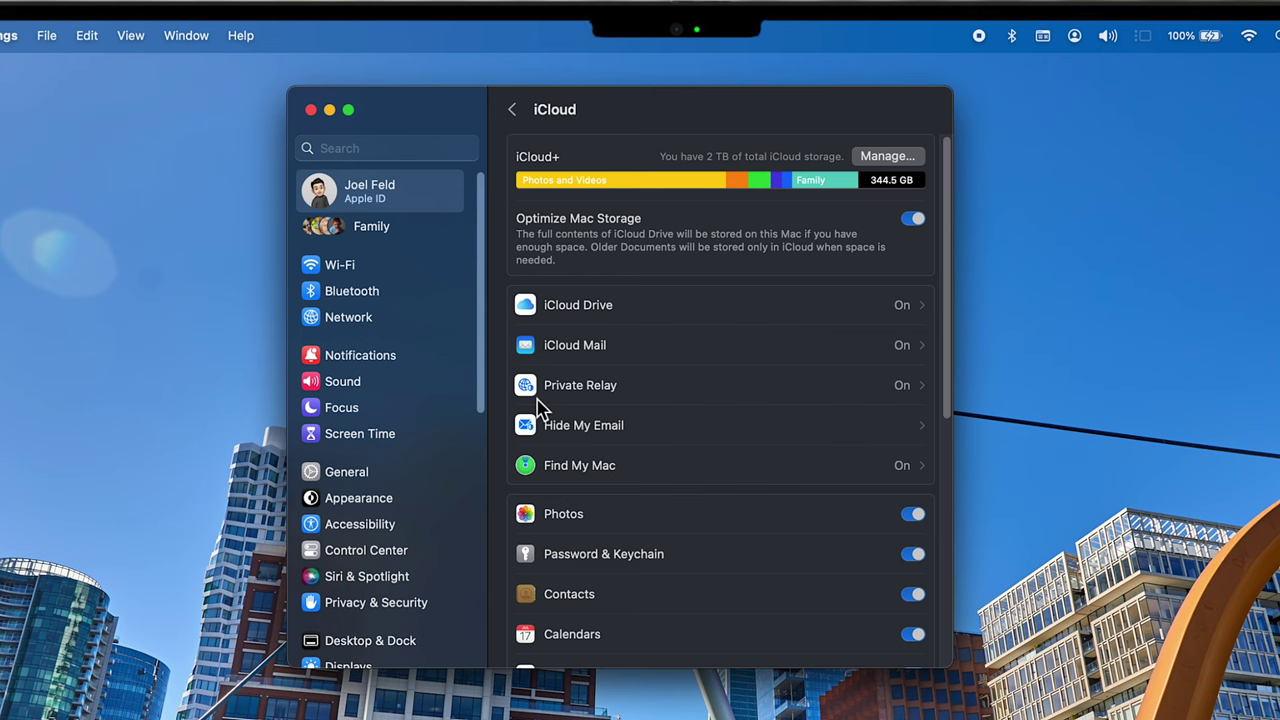
Step: Return to the Storage overview in the General settings and check the Mail storage details
{"action": "left_click", "coordinate": [355, 476]}
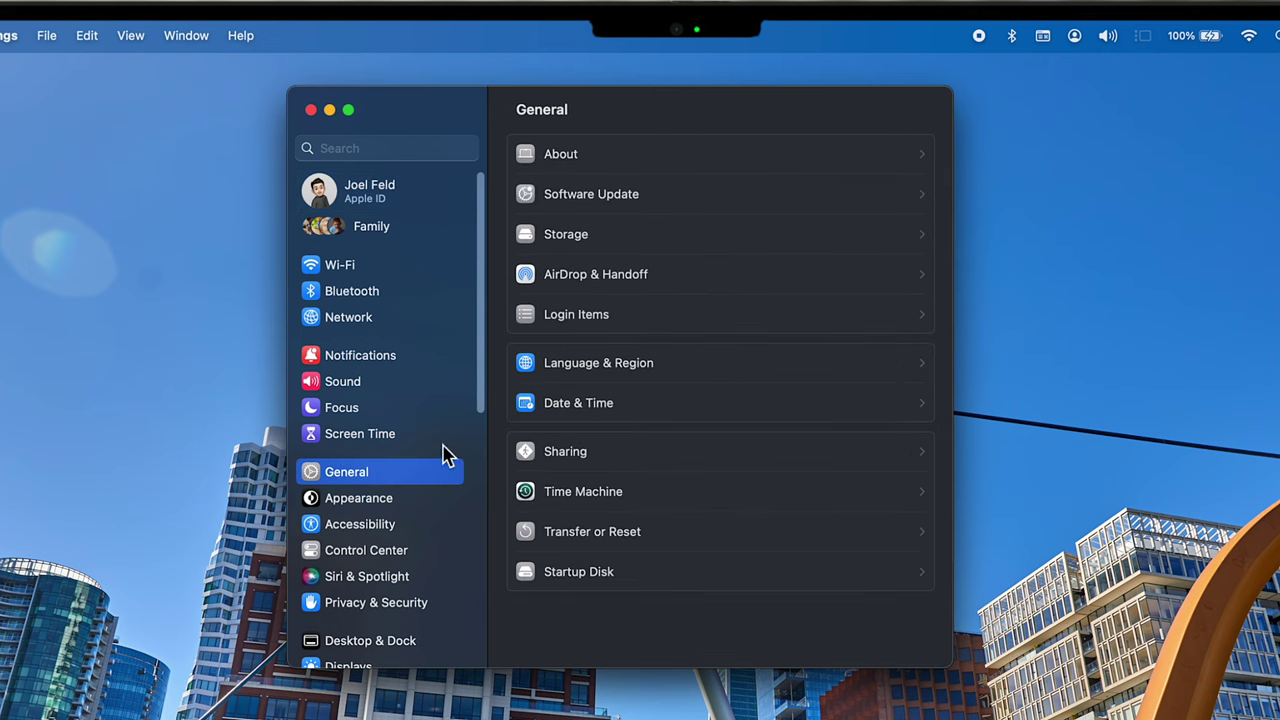
{"action": "left_click", "coordinate": [594, 240]}
{"action": "scroll", "coordinate": [866, 540], "scroll_direction": "down", "scroll_amount": 5}
{"action": "scroll", "coordinate": [868, 541], "scroll_direction": "down", "scroll_amount": 3}
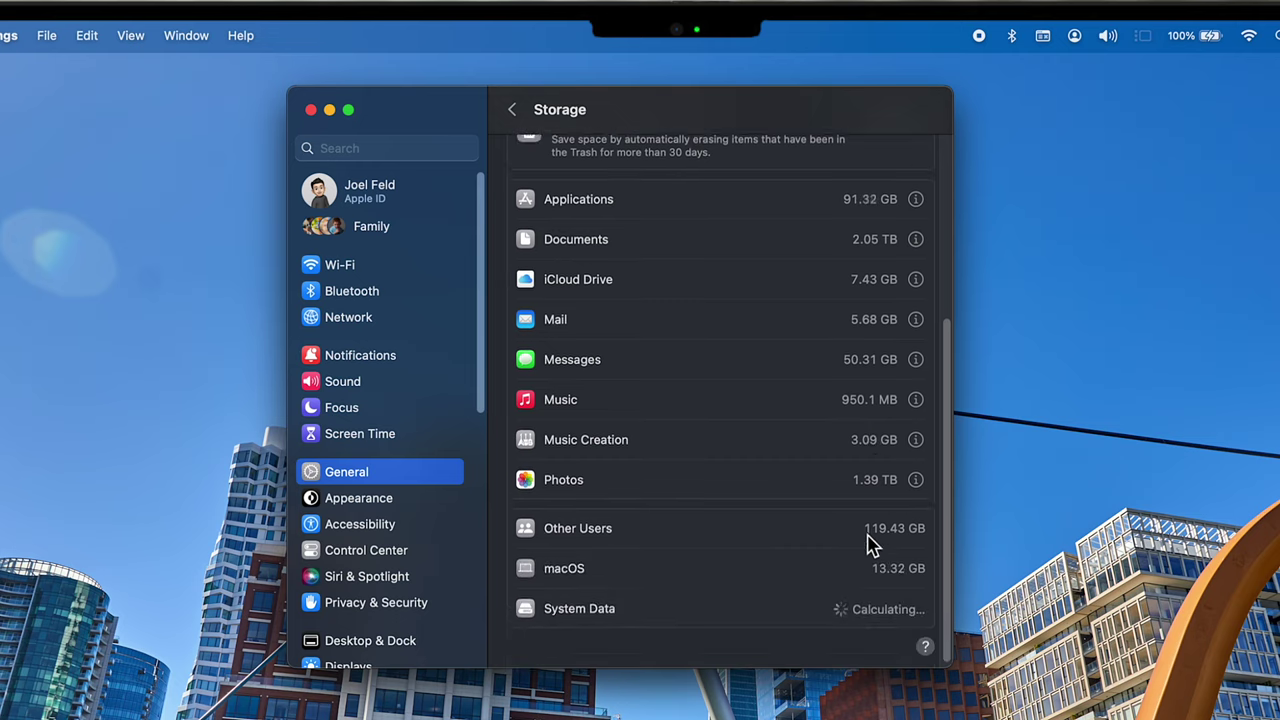
{"action": "left_click", "coordinate": [915, 313]}
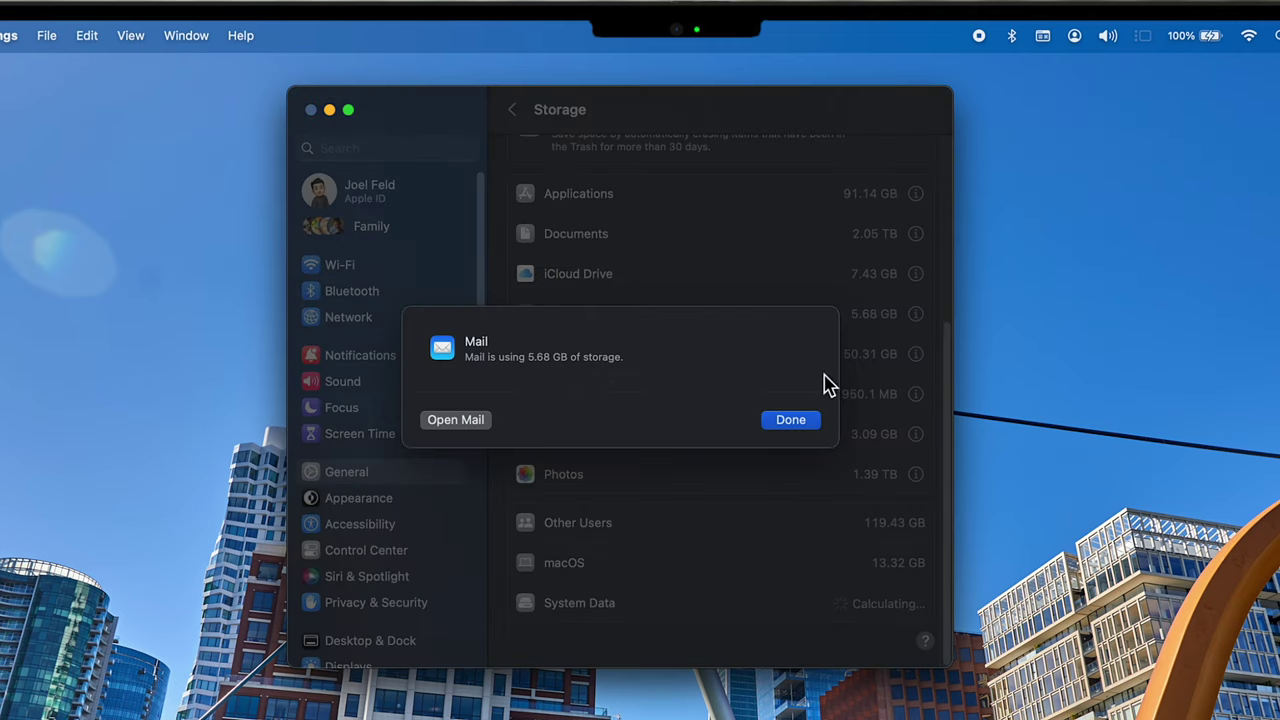
{"action": "left_click", "coordinate": [791, 421]}
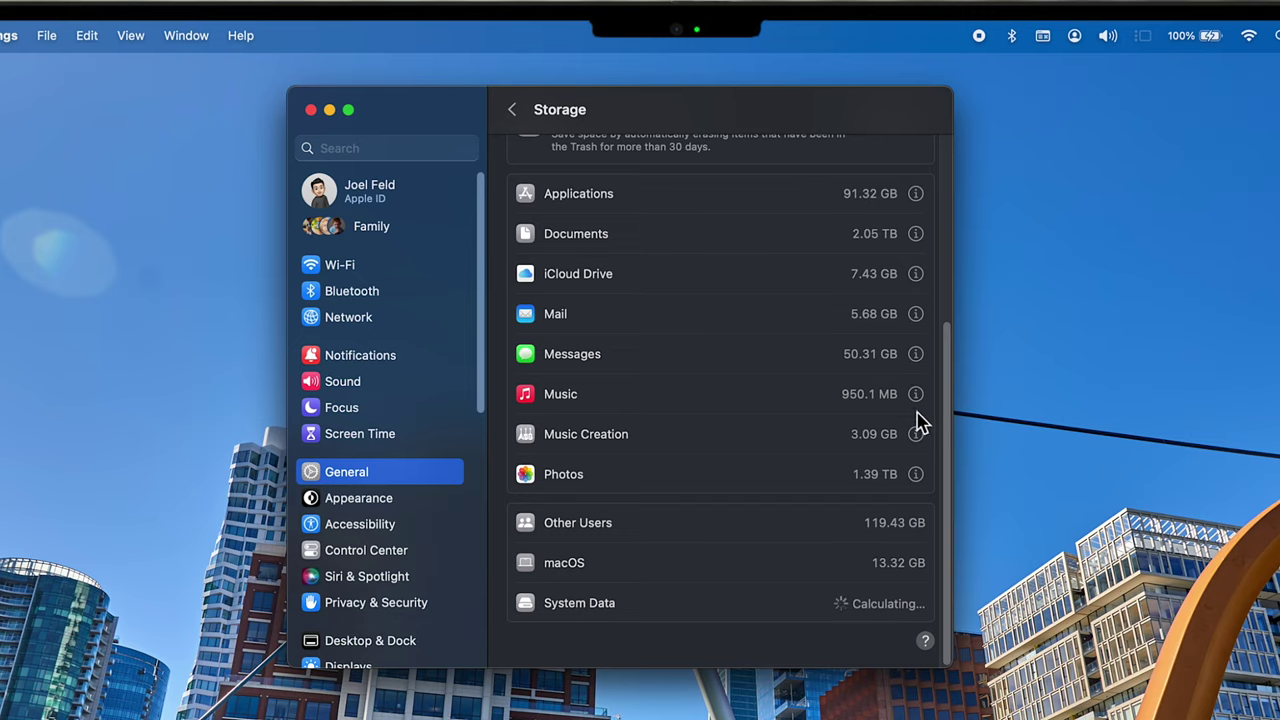
Step: Check the Music storage details and open the details for Music Creation
{"action": "left_click", "coordinate": [915, 395]}
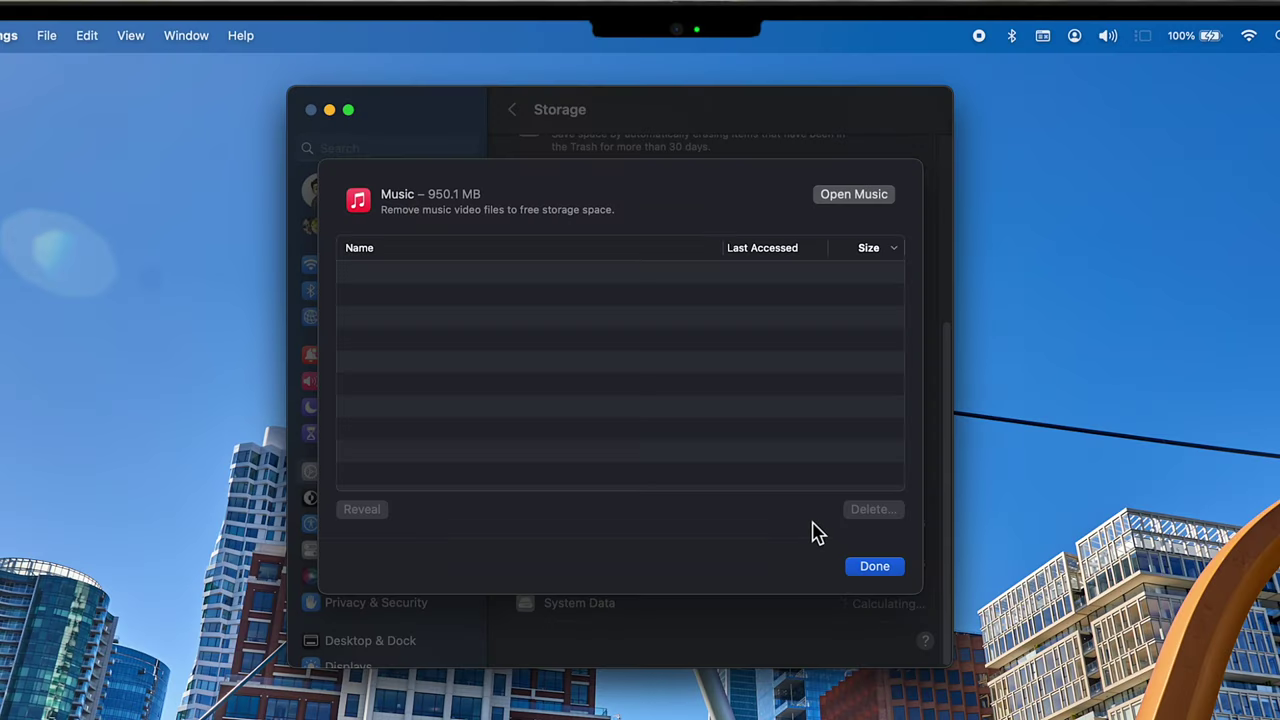
{"action": "left_click", "coordinate": [874, 567]}
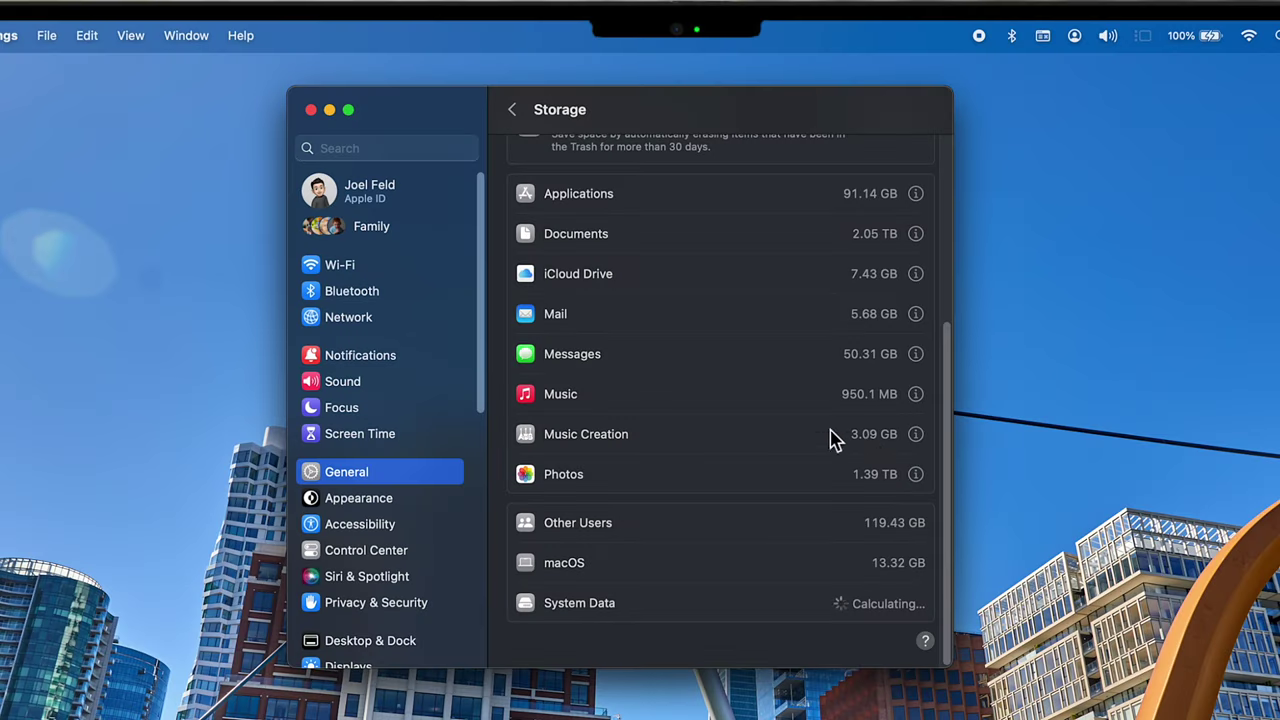
{"action": "left_click", "coordinate": [915, 434]}
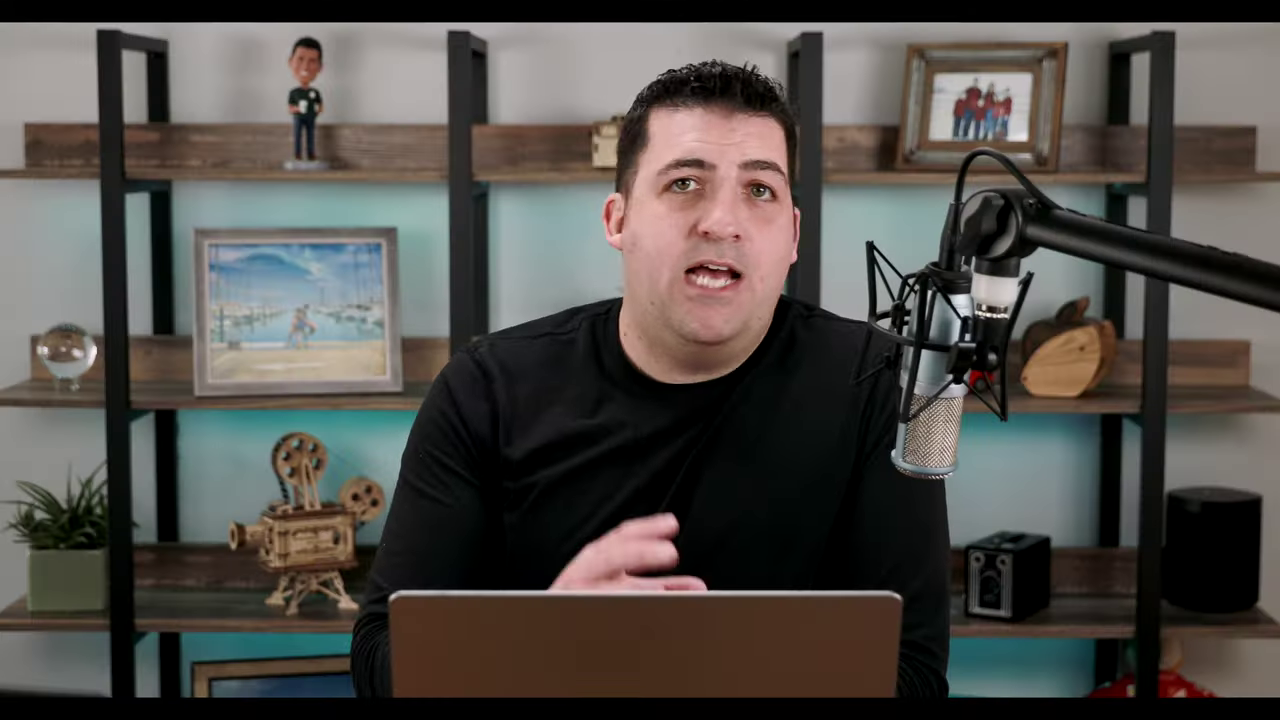
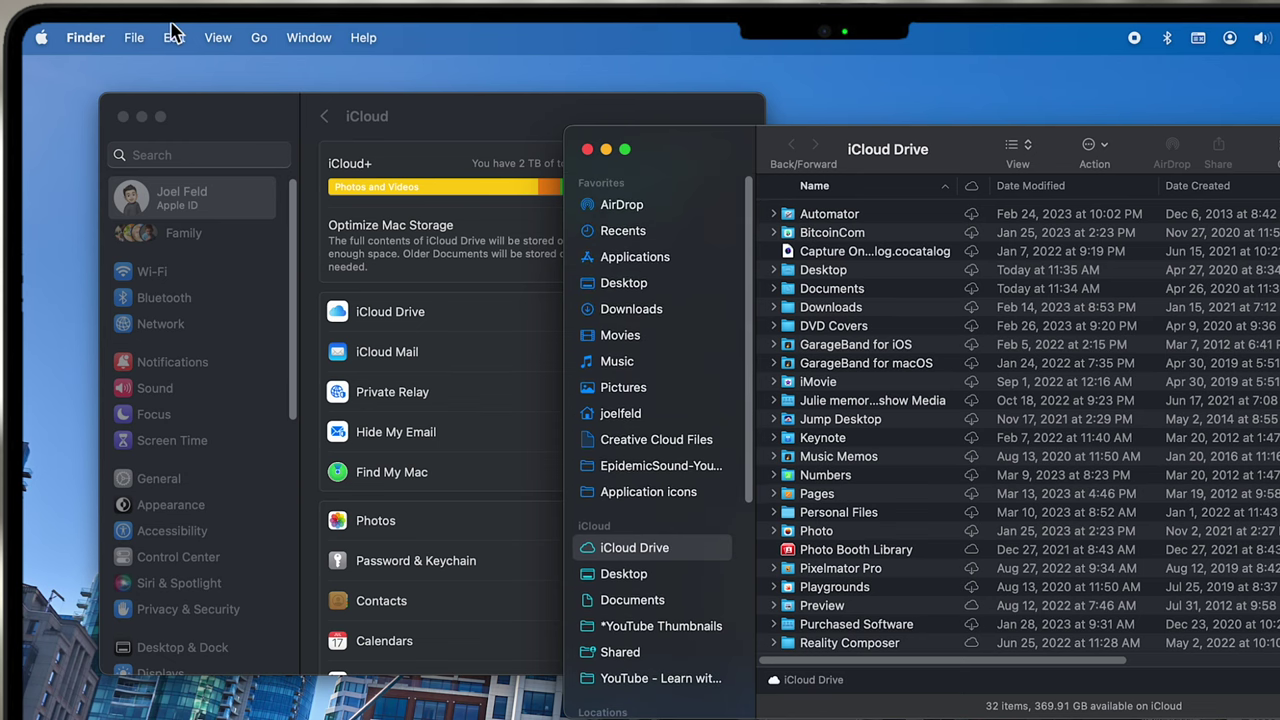
Step: Hide the sidebar of the iCloud Drive Finder window and show it again
{"action": "left_click", "coordinate": [219, 36]}
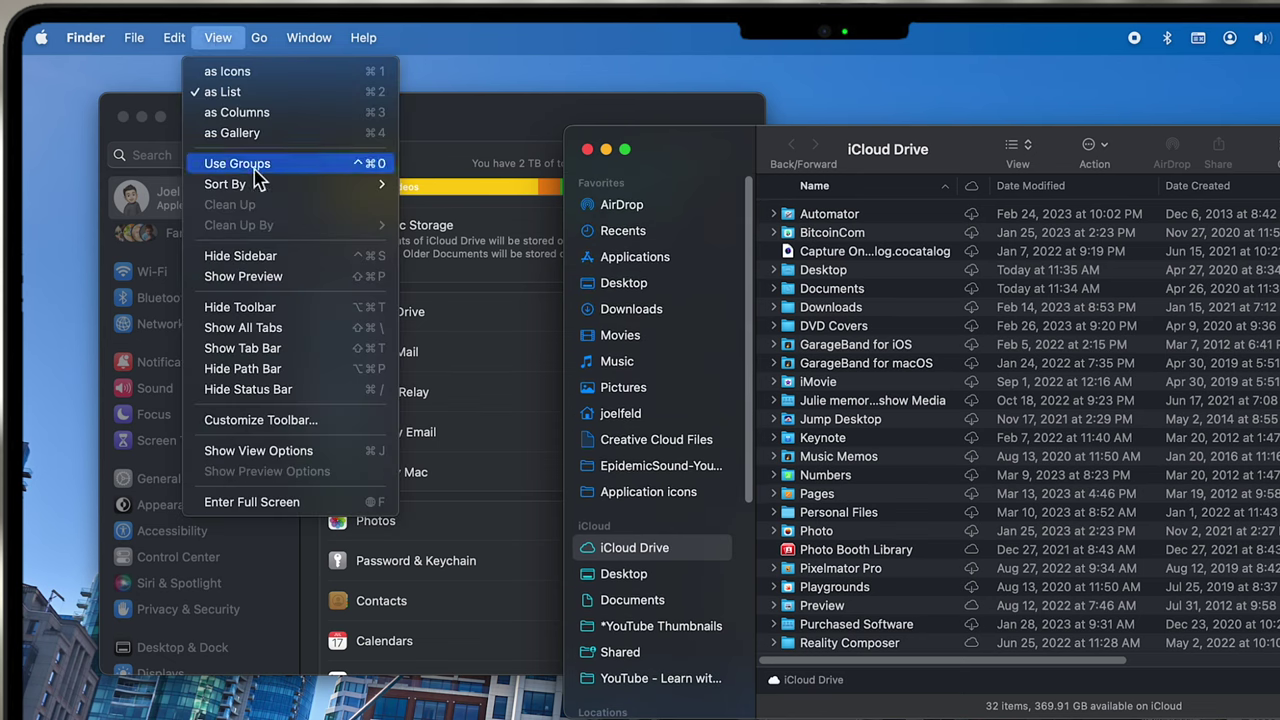
{"action": "left_click", "coordinate": [245, 256]}
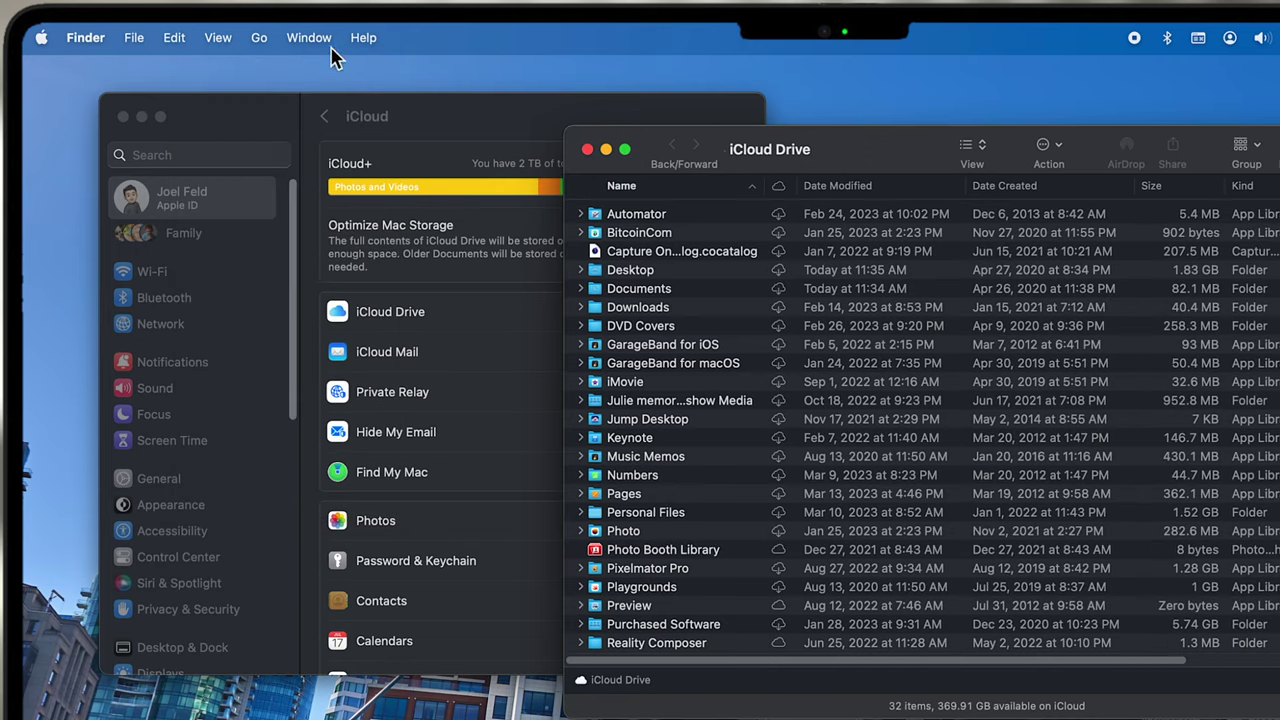
{"action": "left_click", "coordinate": [222, 33]}
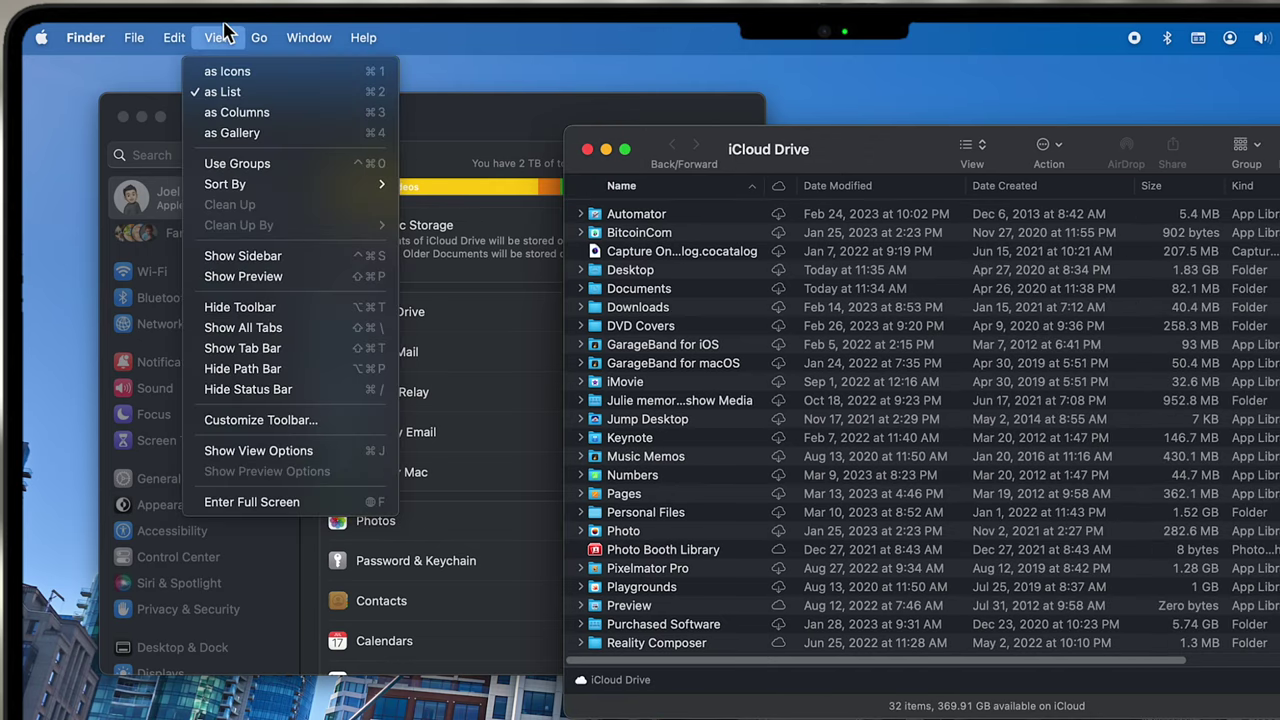
{"action": "left_click", "coordinate": [245, 256]}
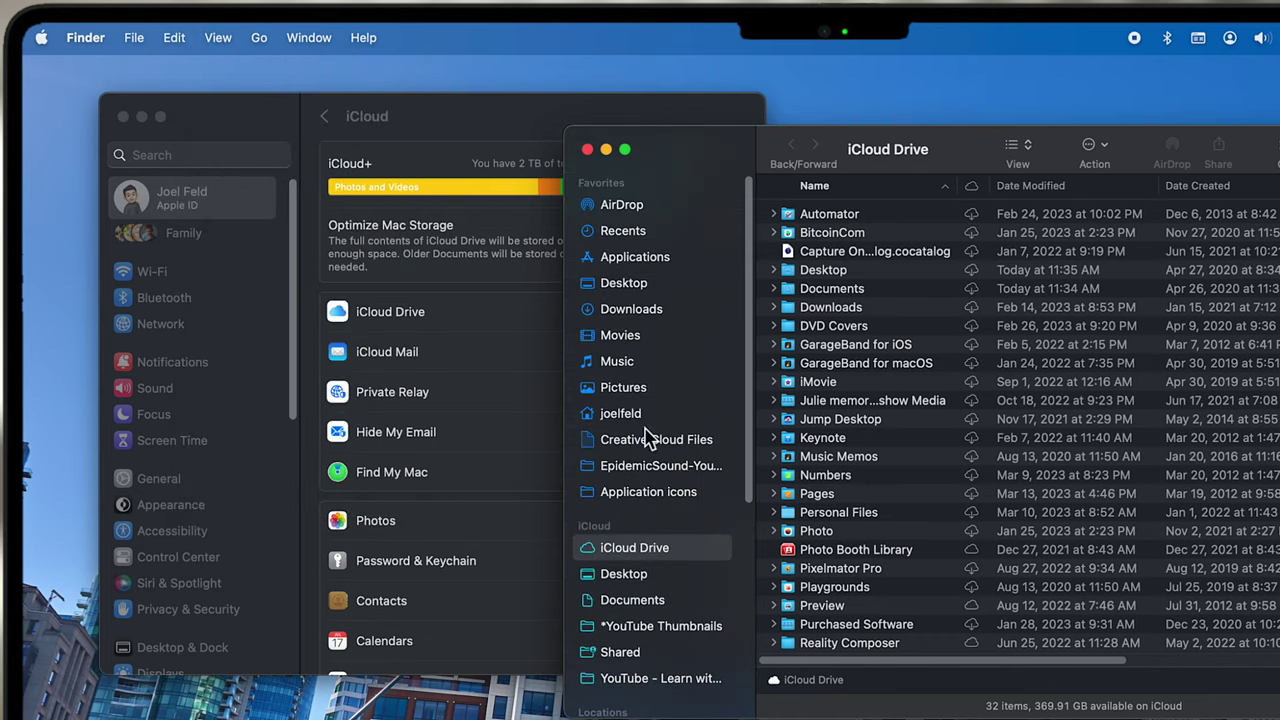
Step: Collapse the Favorites, iCloud, Locations and Tags sections of the Finder sidebar, and expand iCloud and Favorites again
{"action": "left_click", "coordinate": [736, 183]}
{"action": "left_click", "coordinate": [738, 212]}
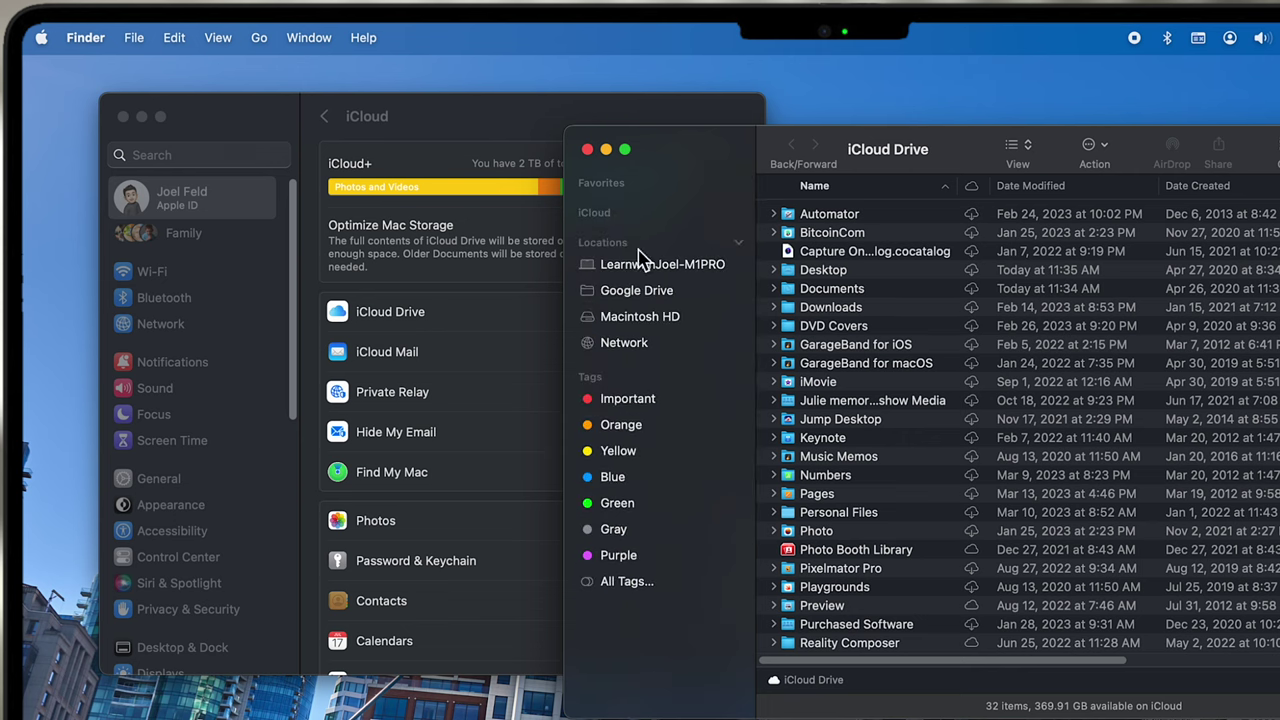
{"action": "left_click", "coordinate": [740, 244]}
{"action": "left_click", "coordinate": [741, 277]}
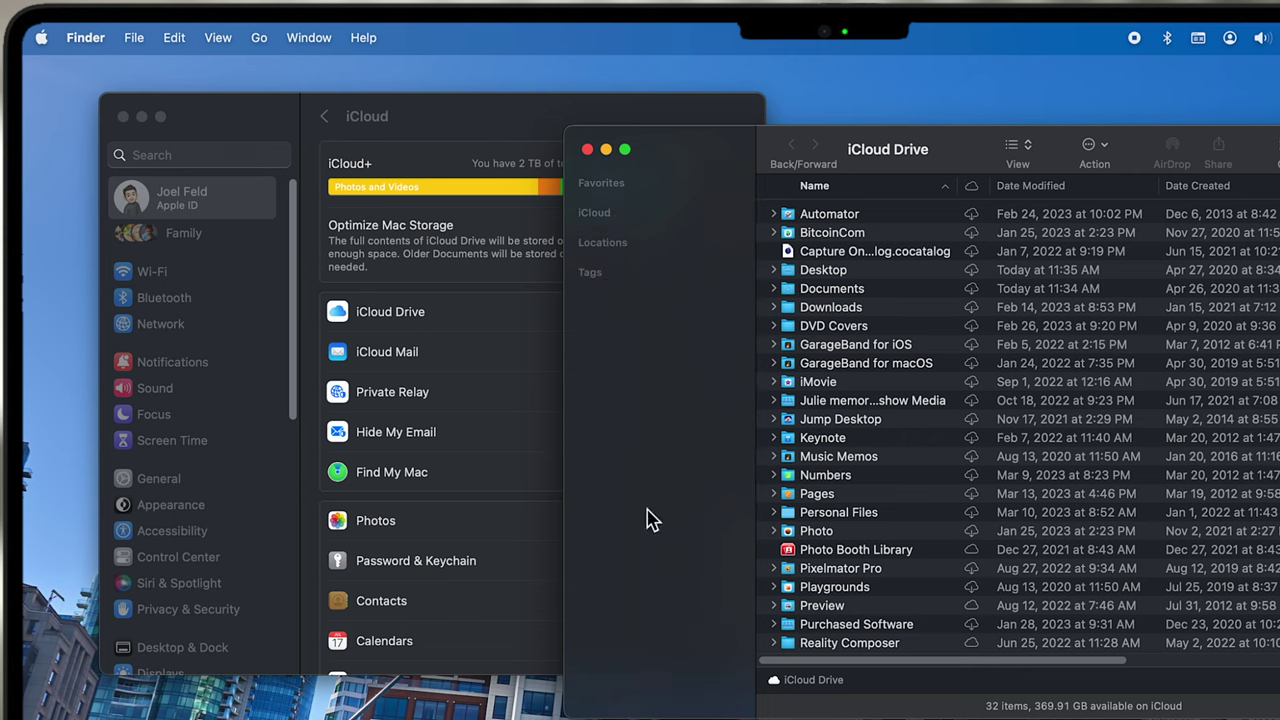
{"action": "left_click", "coordinate": [740, 213]}
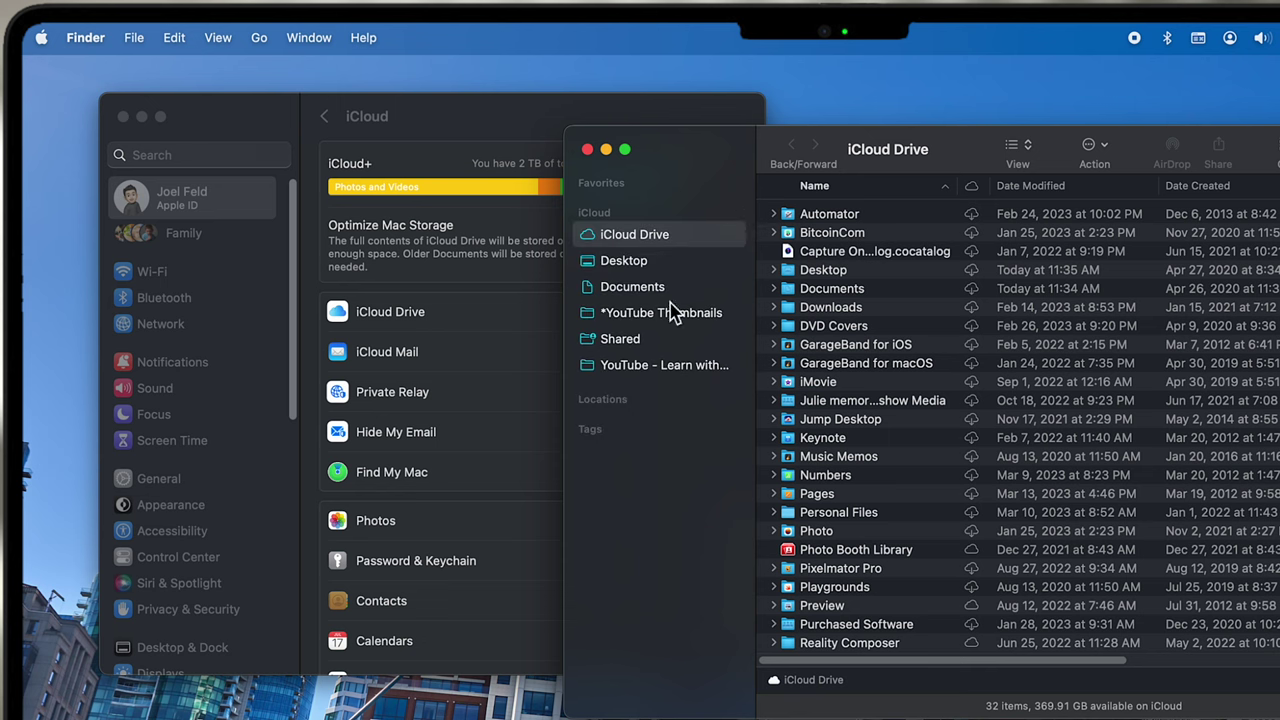
{"action": "left_click", "coordinate": [630, 183]}
Step: Look through the files and folders stored in iCloud Drive in the Finder window
{"action": "mouse_move", "coordinate": [627, 152]}
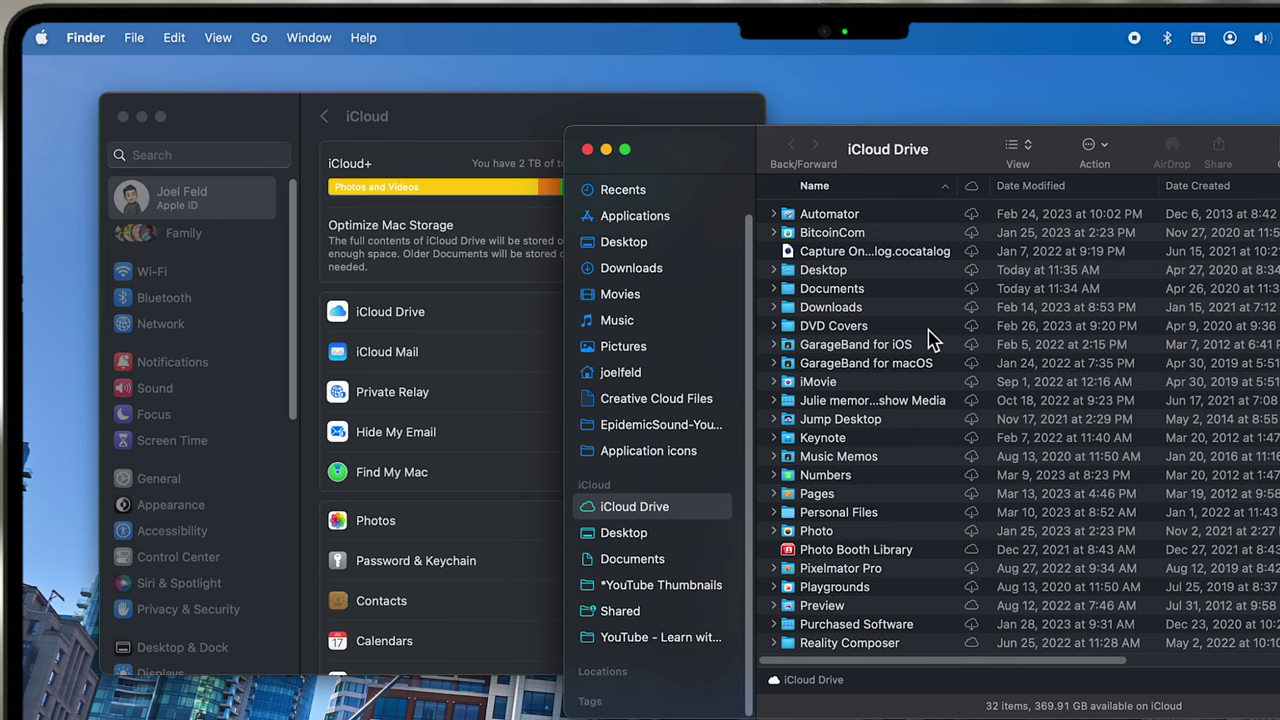
{"action": "scroll", "coordinate": [929, 340], "scroll_direction": "down", "scroll_amount": 3}
{"action": "scroll", "coordinate": [929, 340], "scroll_direction": "down", "scroll_amount": 3}
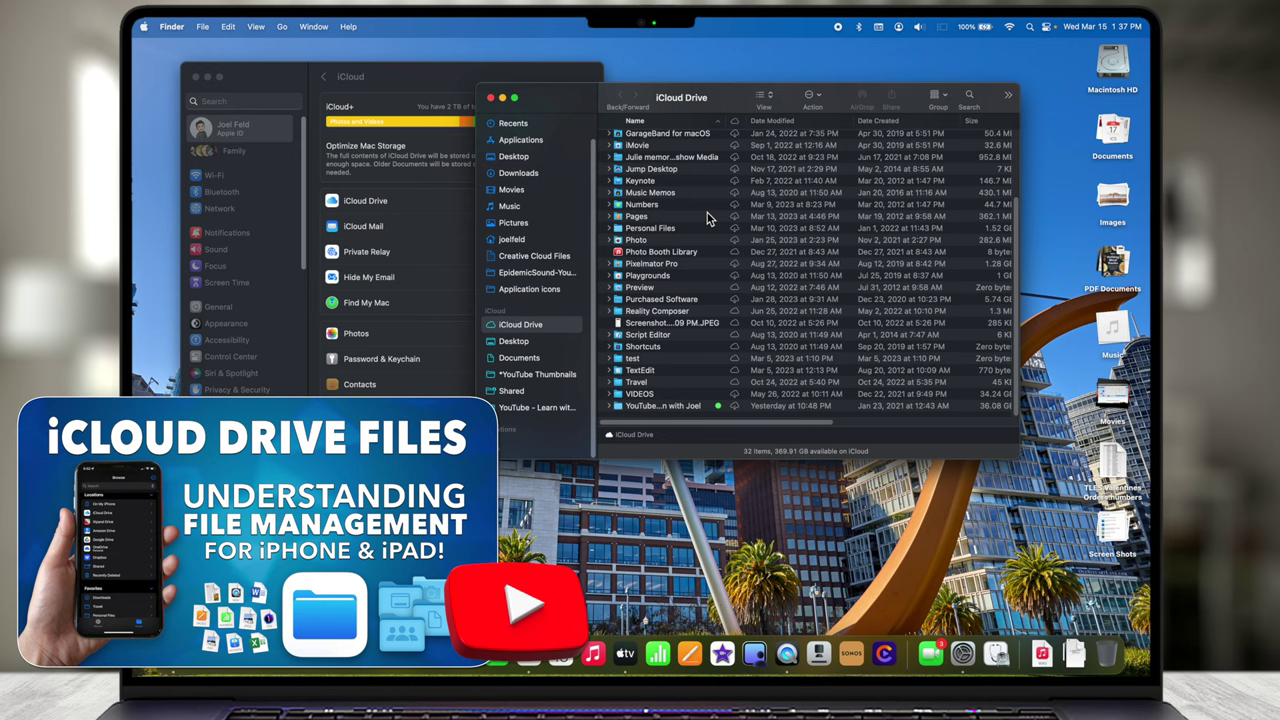
{"action": "scroll", "coordinate": [700, 200], "scroll_direction": "up", "scroll_amount": 5}
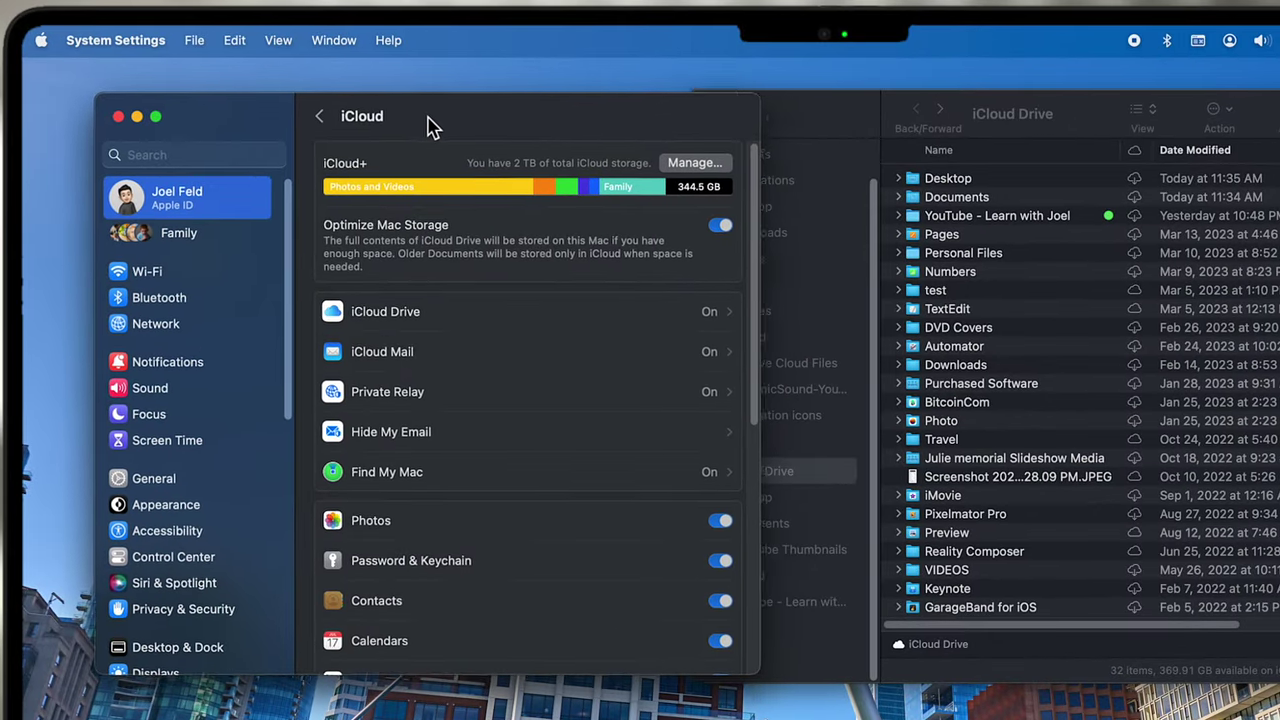
Step: Open the iCloud Drive options in System Settings to view which apps store documents in iCloud
{"action": "left_click_drag", "start_coordinate": [415, 125], "coordinate": [428, 135]}
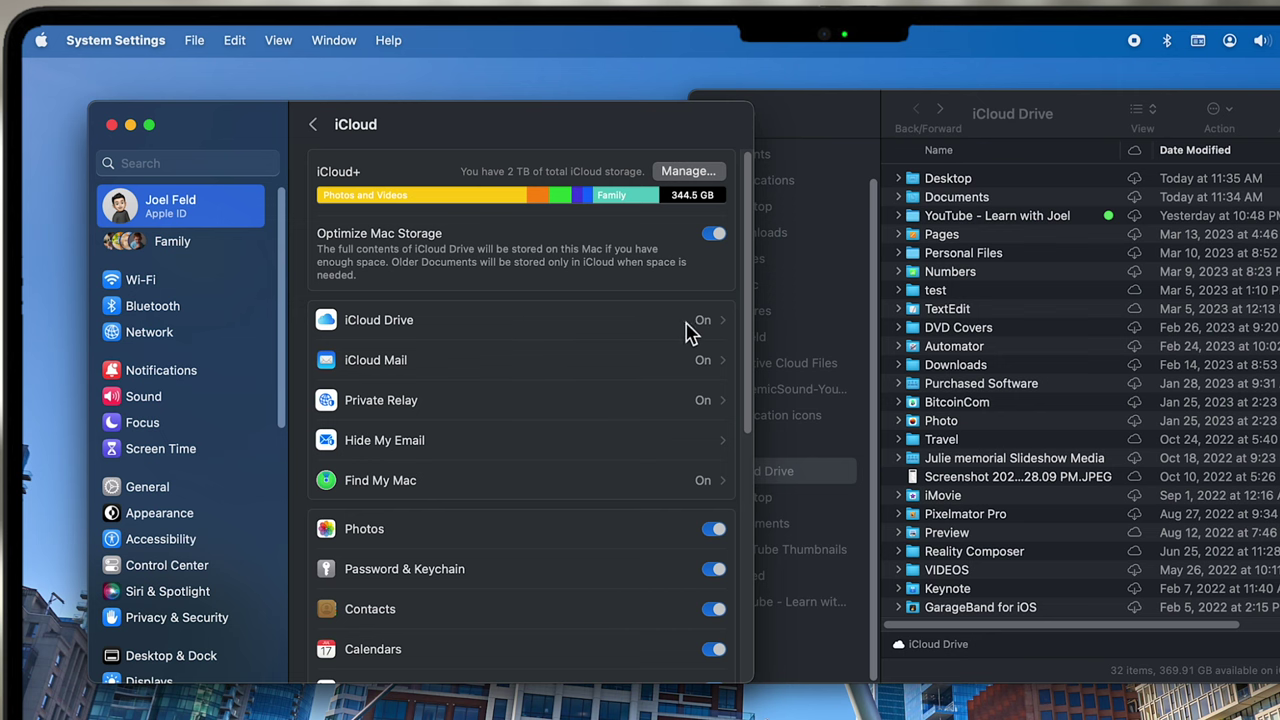
{"action": "left_click", "coordinate": [652, 332]}
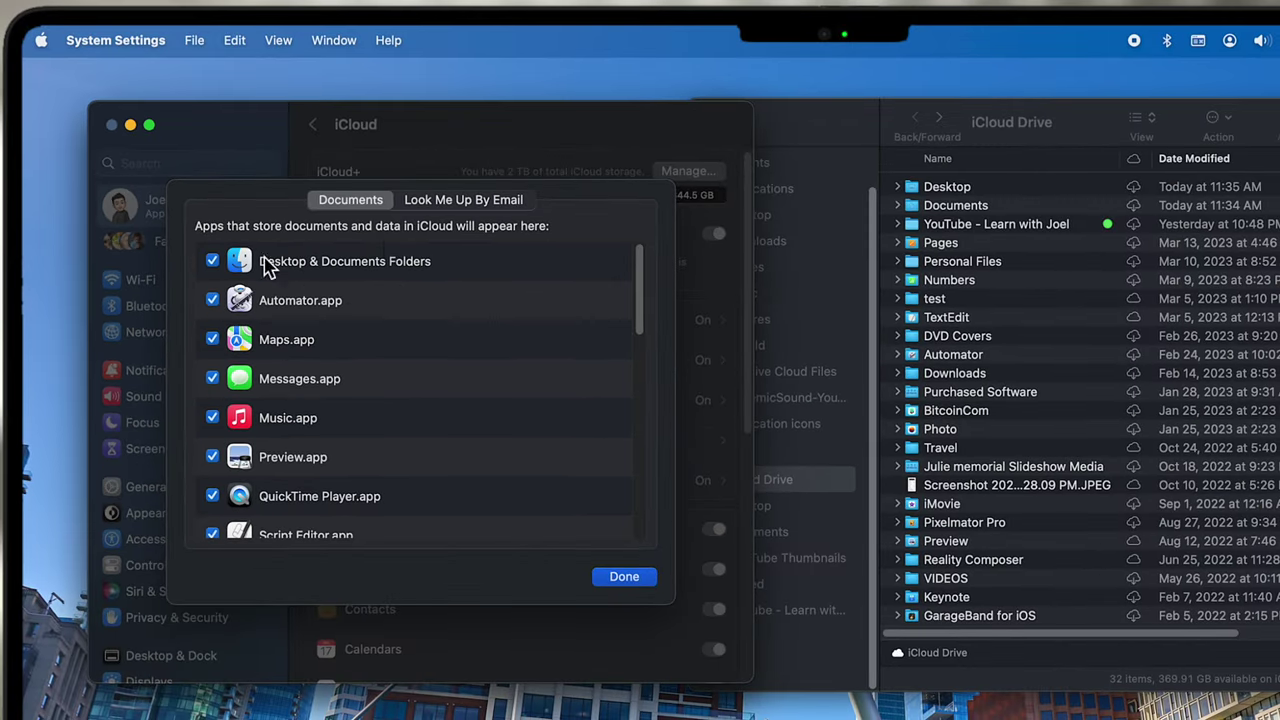
Step: Open the Desktop folder in iCloud Drive and compare it with the files and stacks on the Mac desktop
{"action": "left_click", "coordinate": [830, 150]}
{"action": "double_click", "coordinate": [963, 186]}
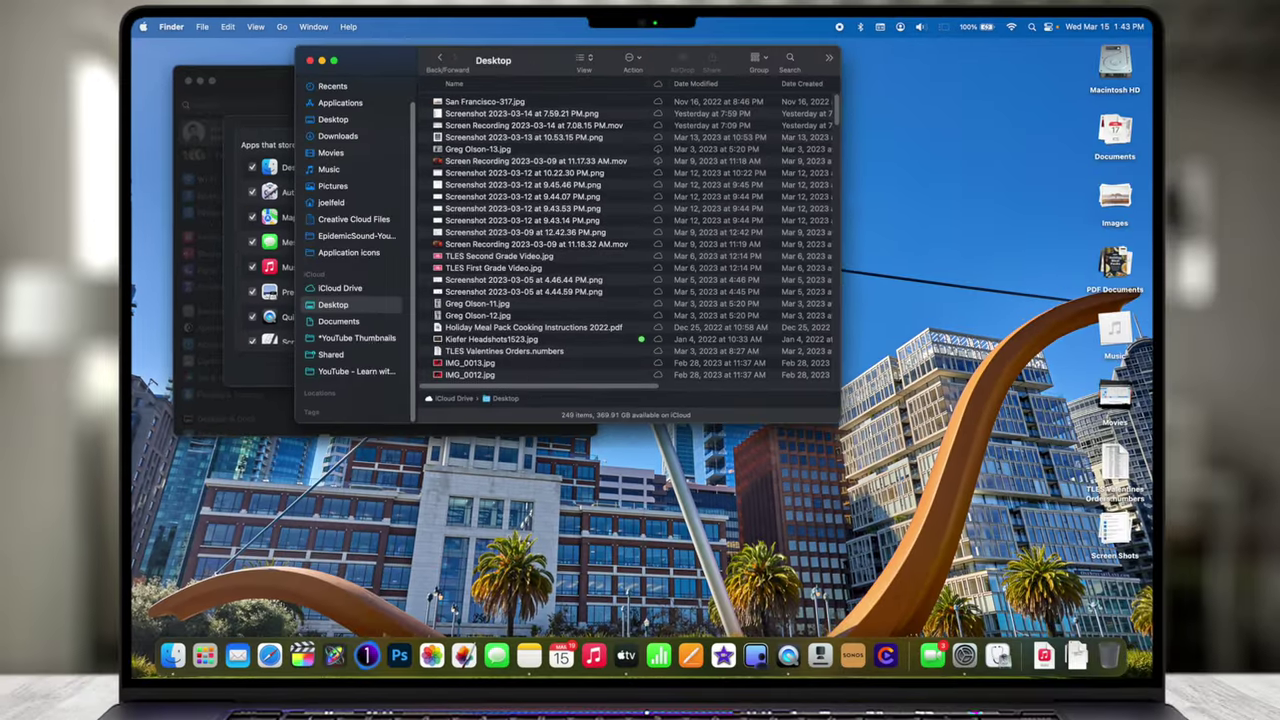
{"action": "left_click", "coordinate": [1113, 138]}
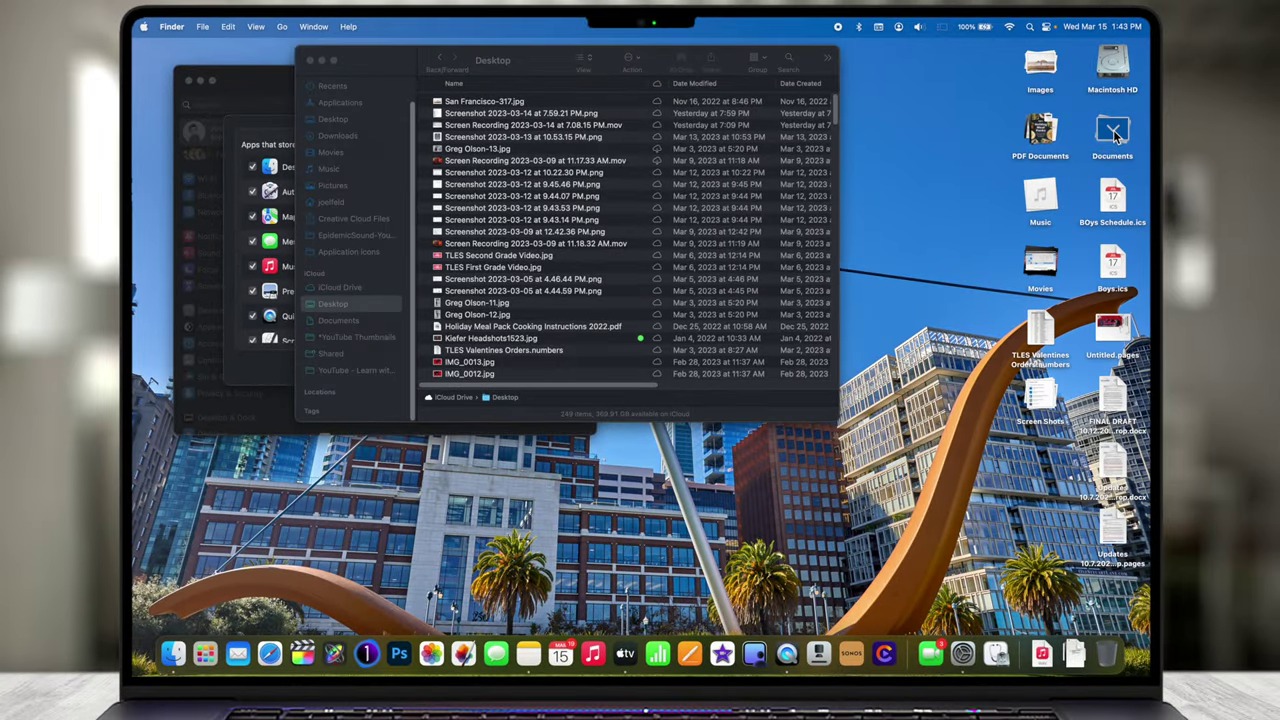
{"action": "key", "text": "ctrl+super+0"}
{"action": "key", "text": "ctrl+super+0"}
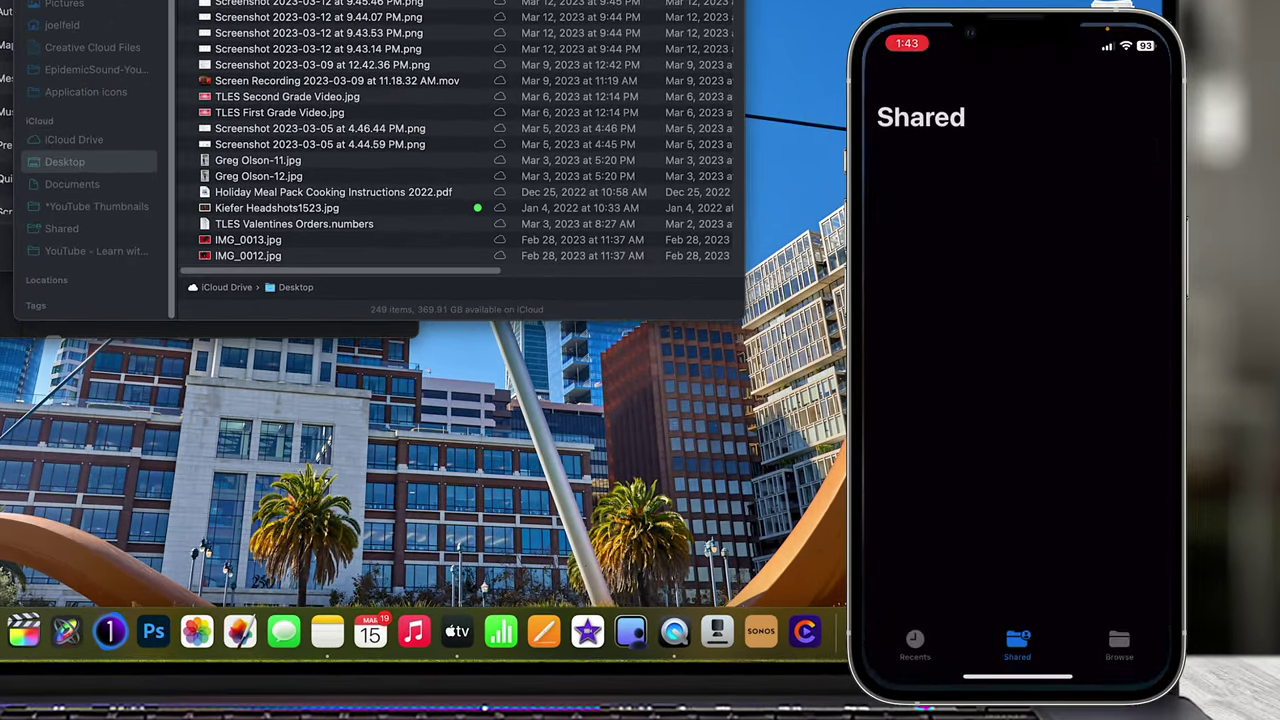
Step: Switch to the Files app on the iPhone and browse iCloud Drive to its Desktop folder
{"action": "left_click", "coordinate": [1119, 645]}
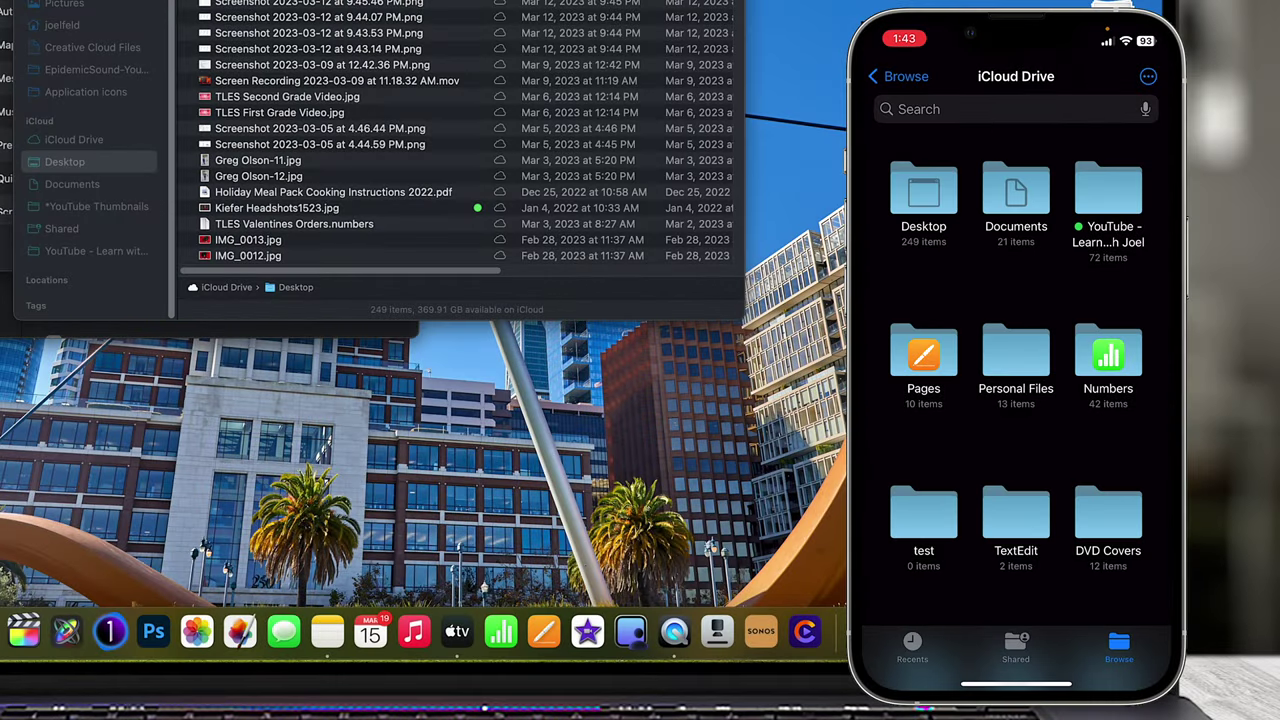
{"action": "left_click", "coordinate": [922, 195]}
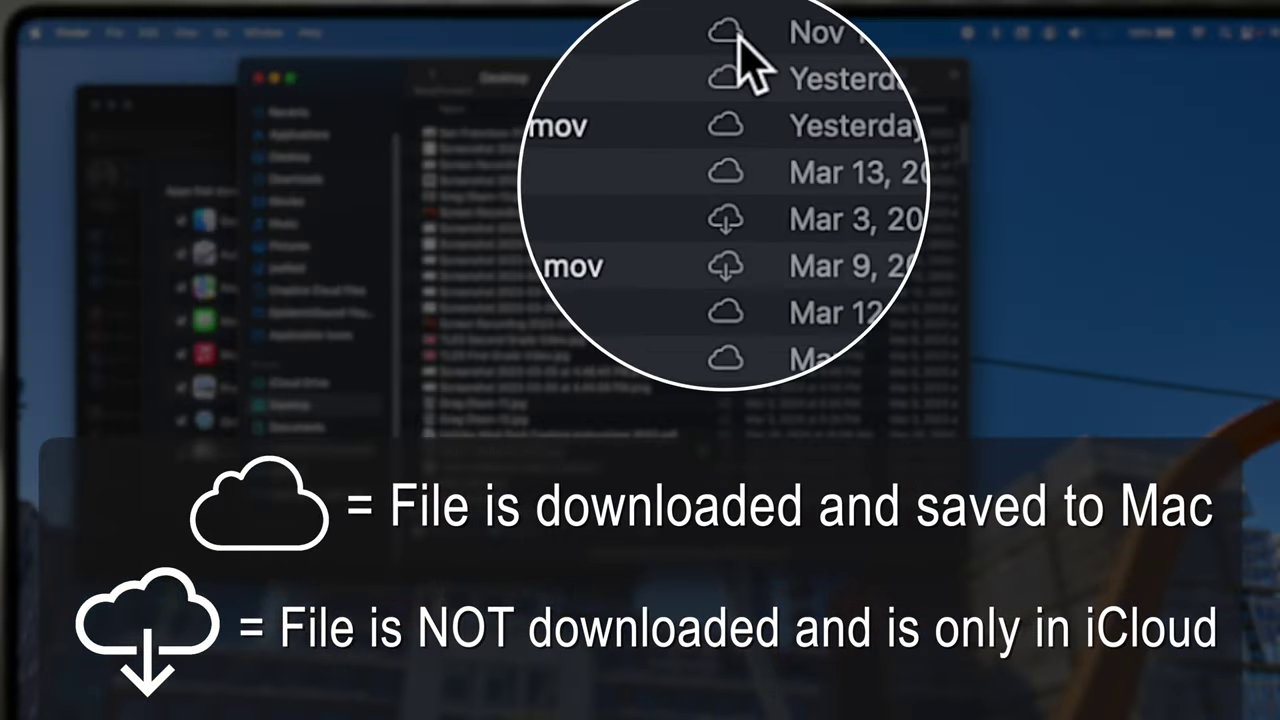
Step: Check the iCloud status of the Desktop files in Finder, sort by it, and remove the local download of 3T6A2041 (1).jpeg
{"action": "left_click", "coordinate": [727, 136]}
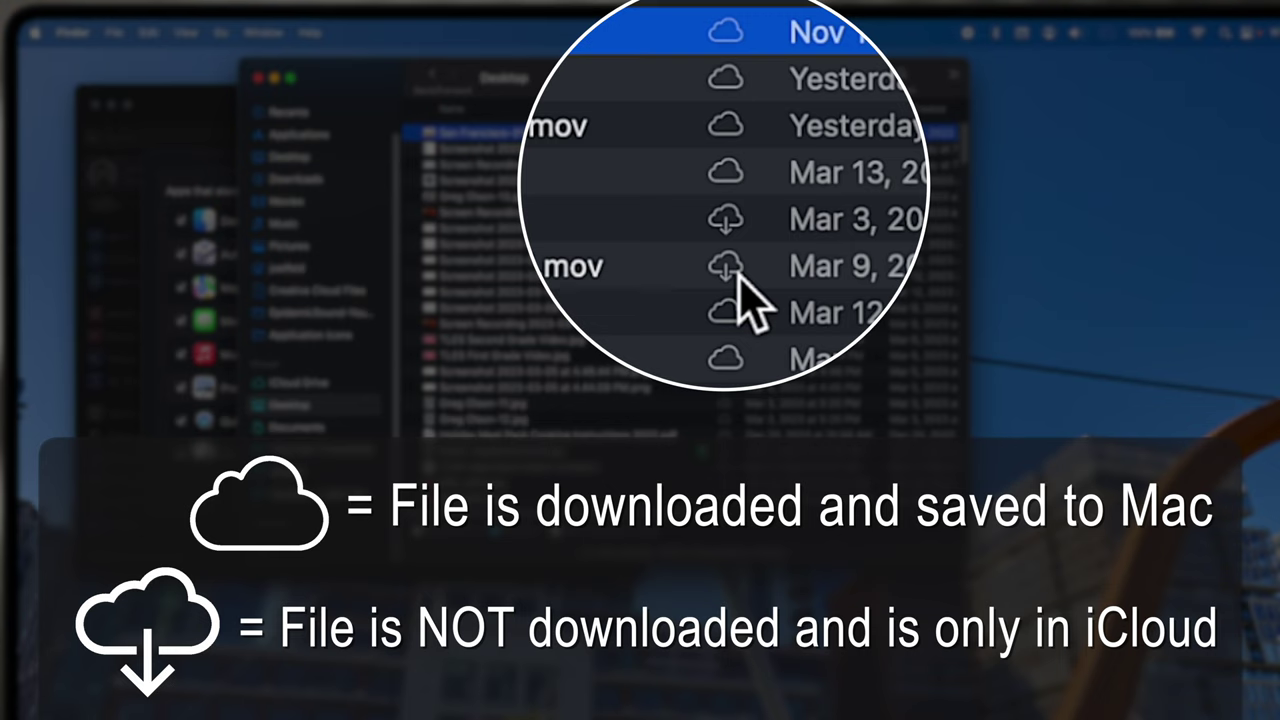
{"action": "mouse_move", "coordinate": [739, 275]}
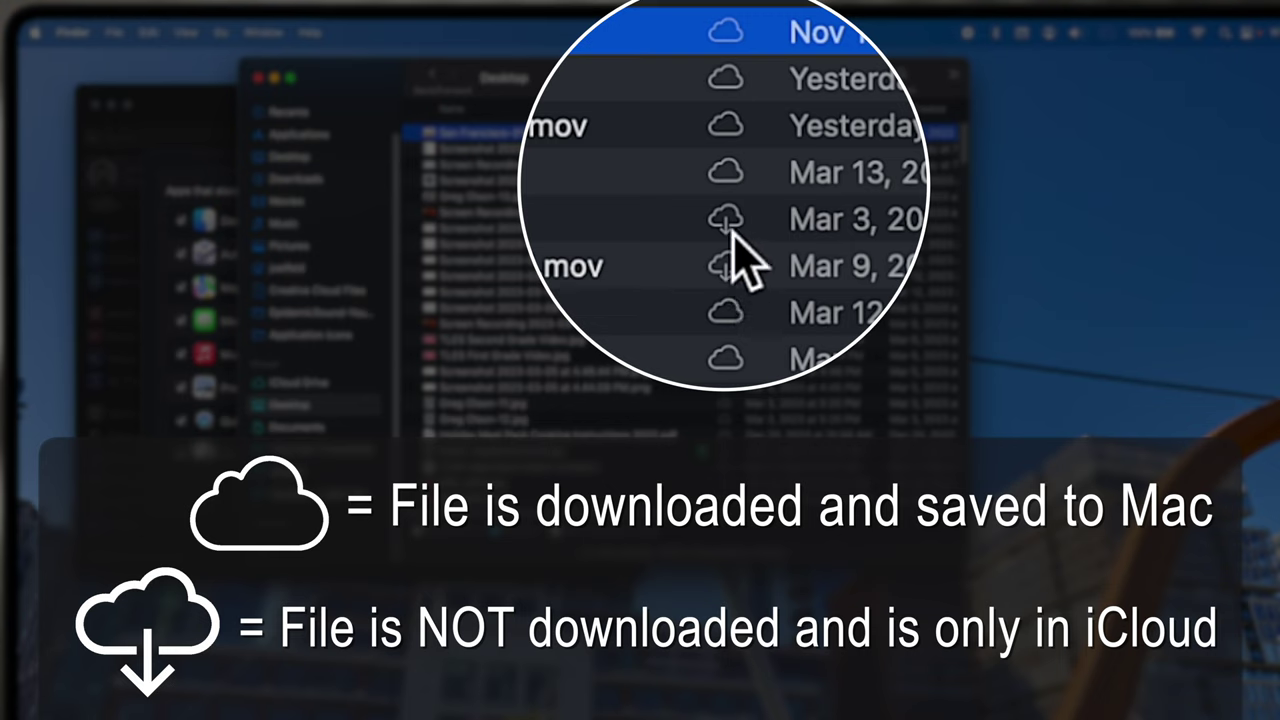
{"action": "mouse_move", "coordinate": [733, 132]}
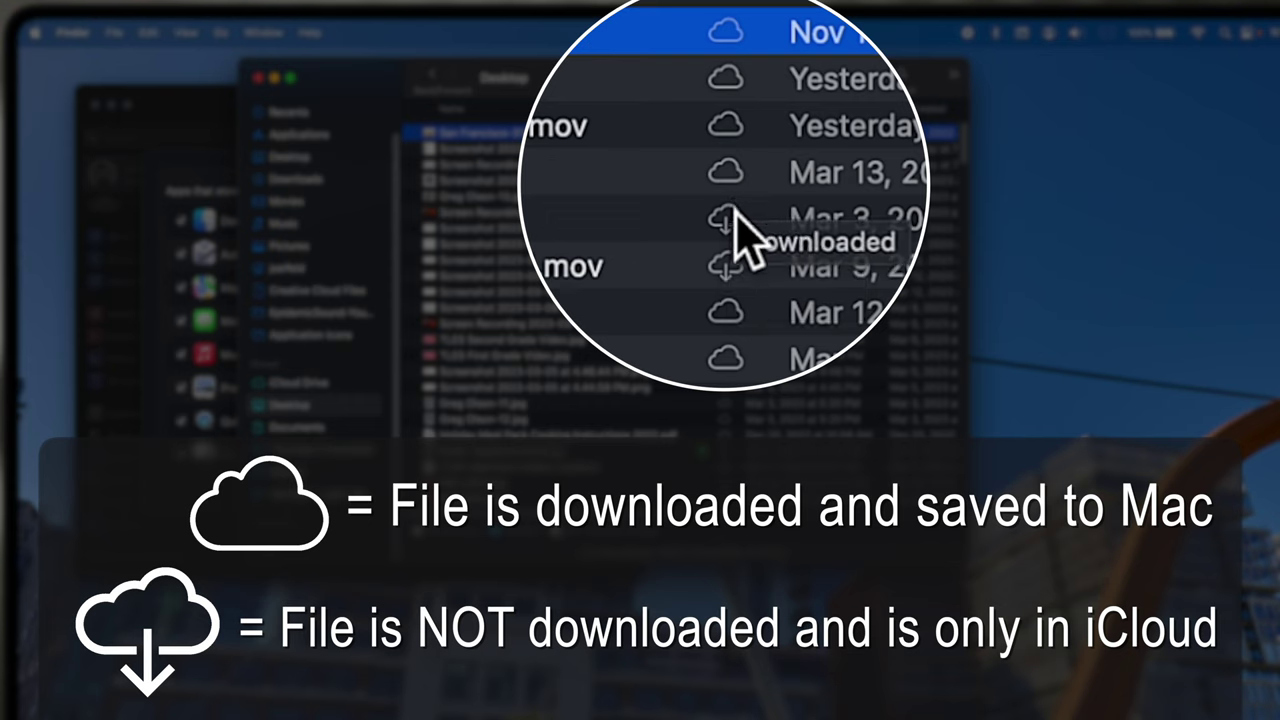
{"action": "mouse_move", "coordinate": [736, 226]}
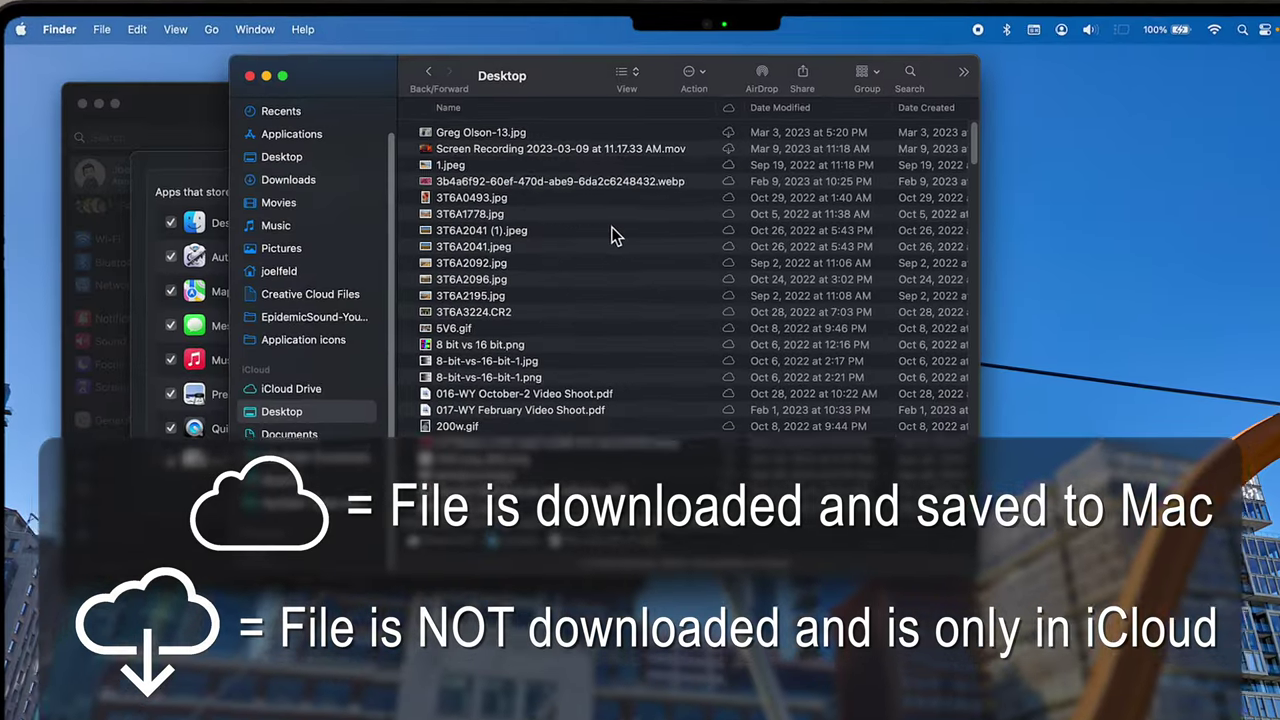
{"action": "right_click", "coordinate": [613, 231]}
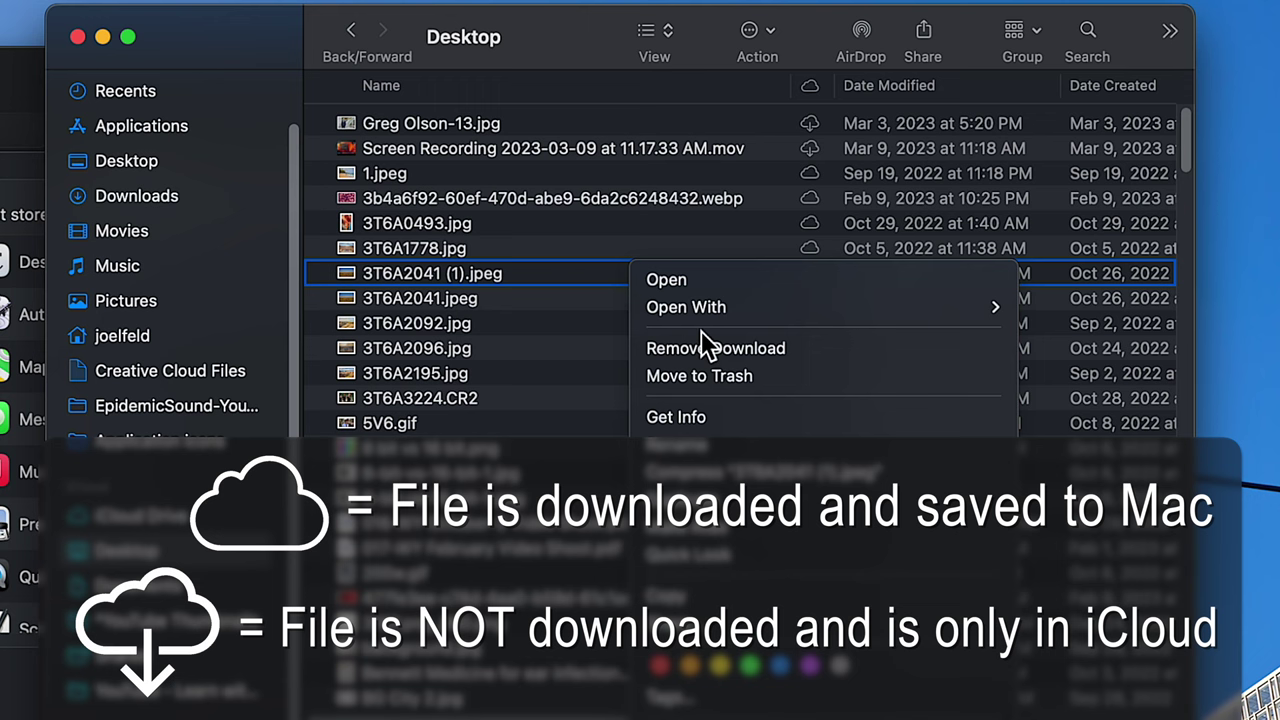
{"action": "left_click", "coordinate": [818, 350]}
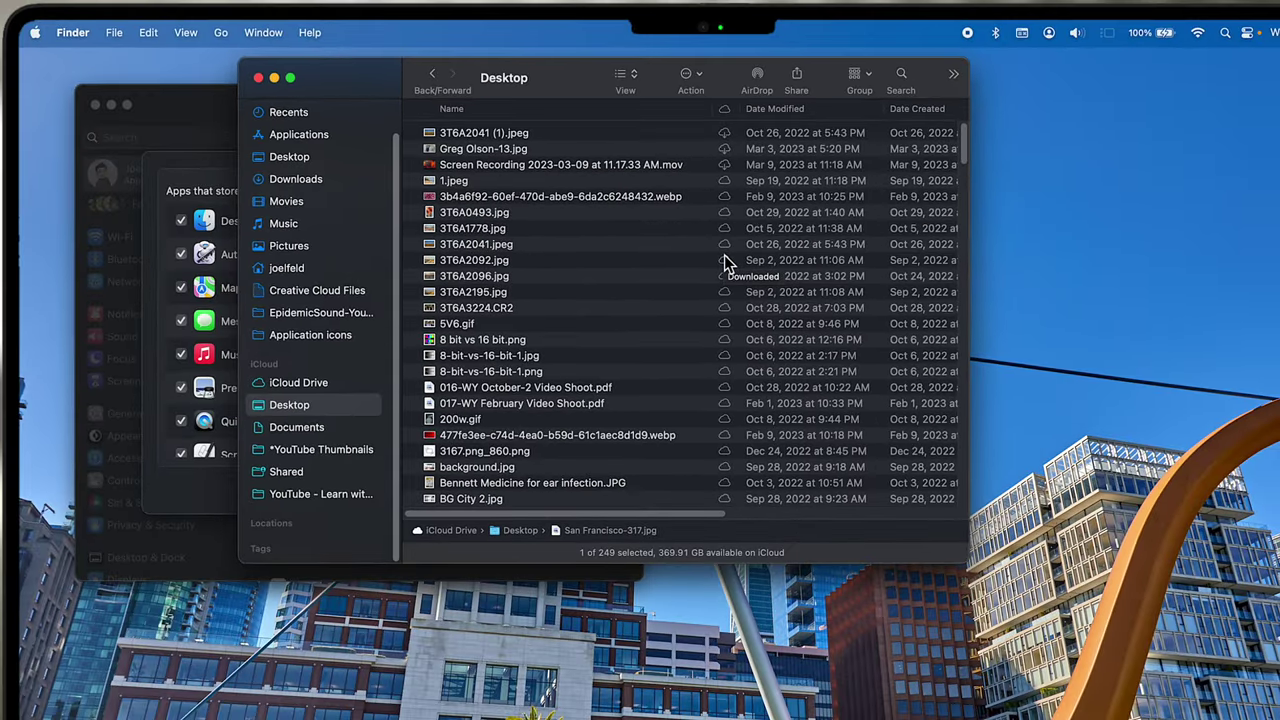
Step: Preview the cloud-only 3T6A2041 (1).jpeg with Quick Look to check its size on the Mac
{"action": "left_click", "coordinate": [672, 133]}
{"action": "key", "text": "space"}
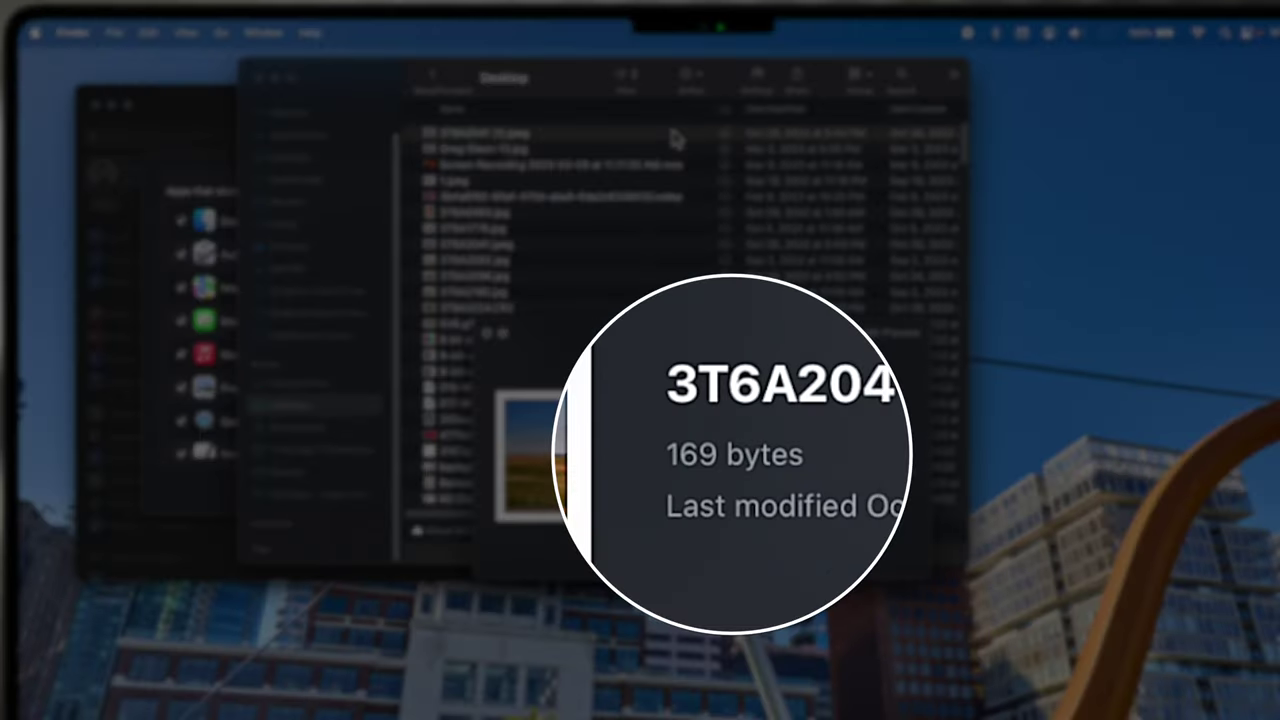
{"action": "key", "text": "space"}
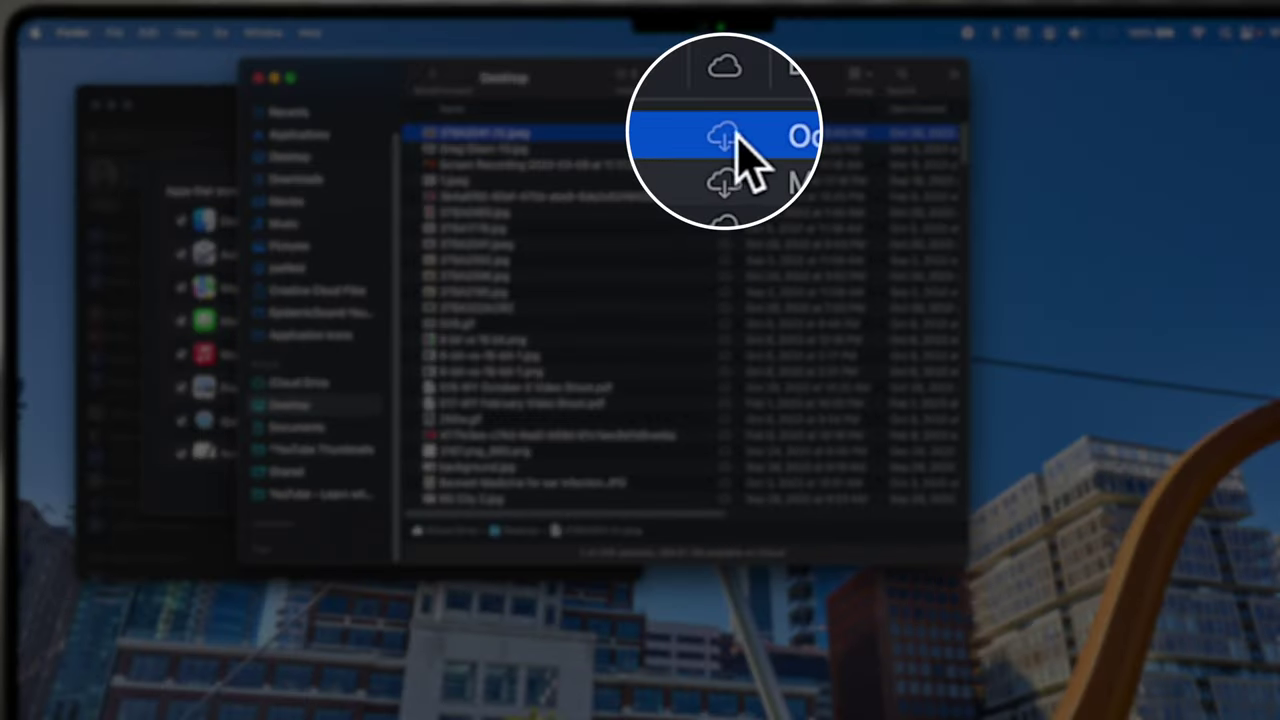
Step: Download 3T6A2041 (1).jpeg from iCloud again, then preview it and check its size in the file info
{"action": "left_click", "coordinate": [726, 135]}
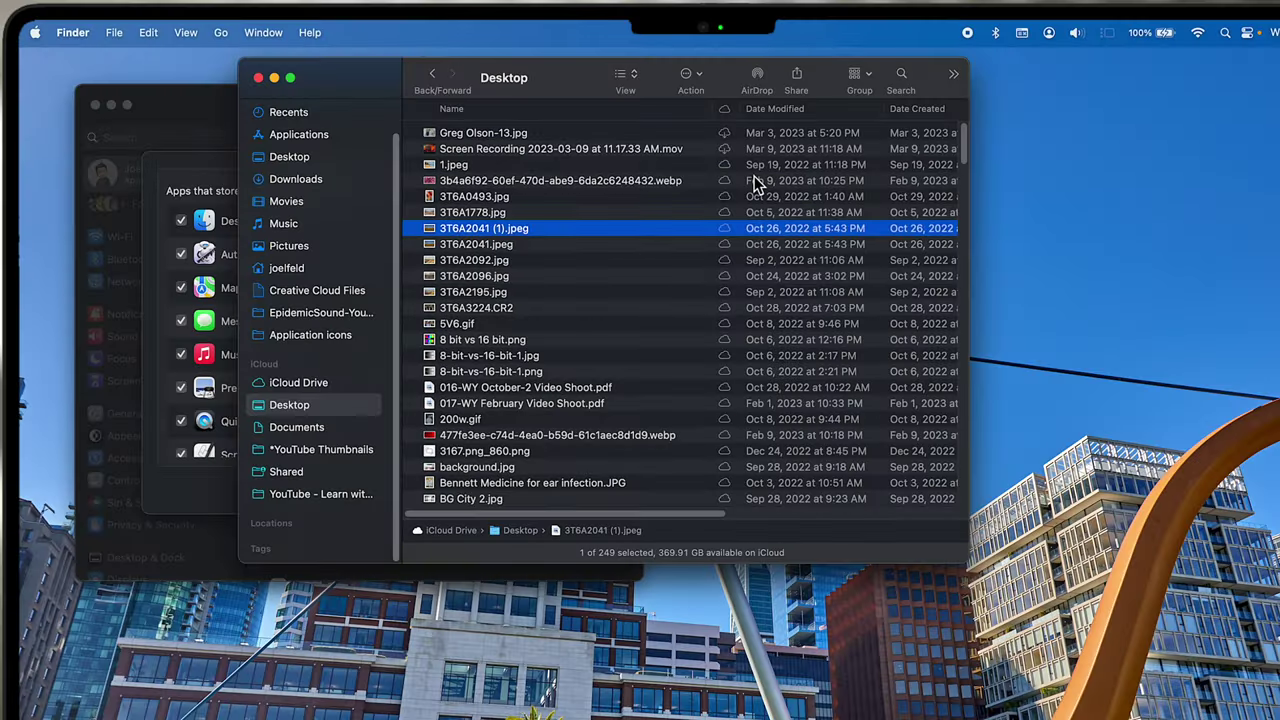
{"action": "key", "text": "space"}
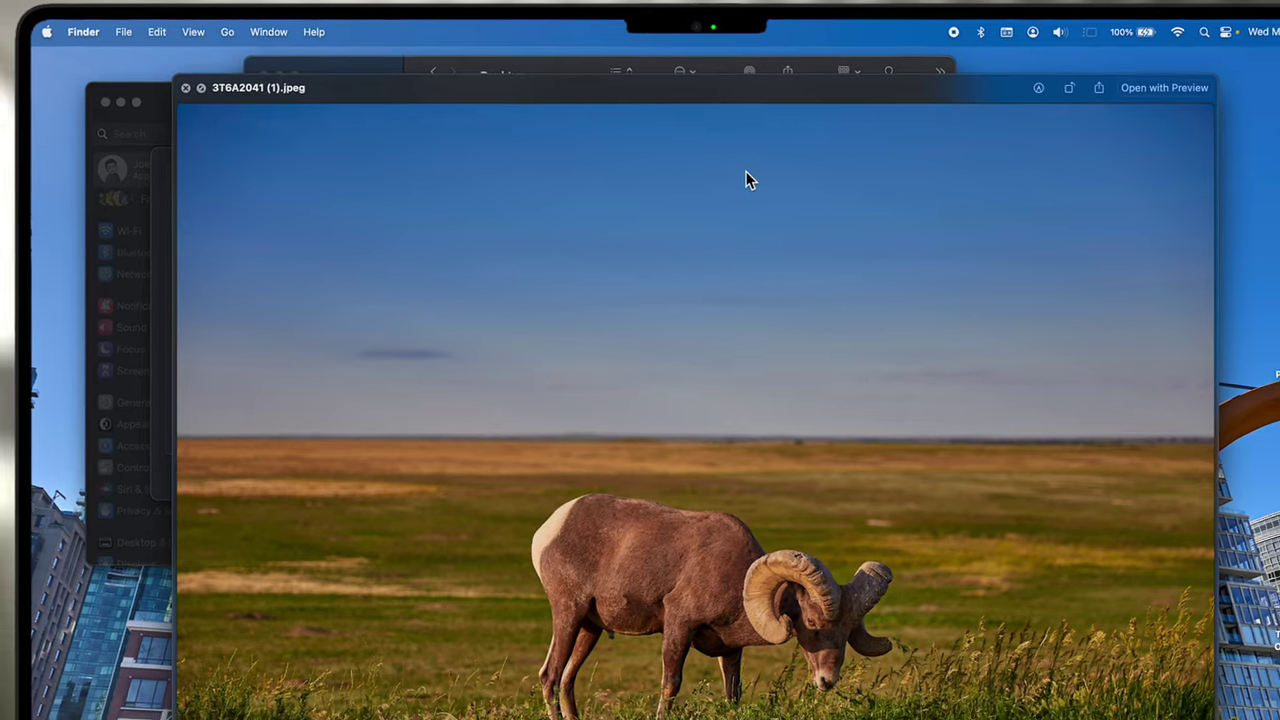
{"action": "key", "text": "space"}
{"action": "key", "text": "super+i"}
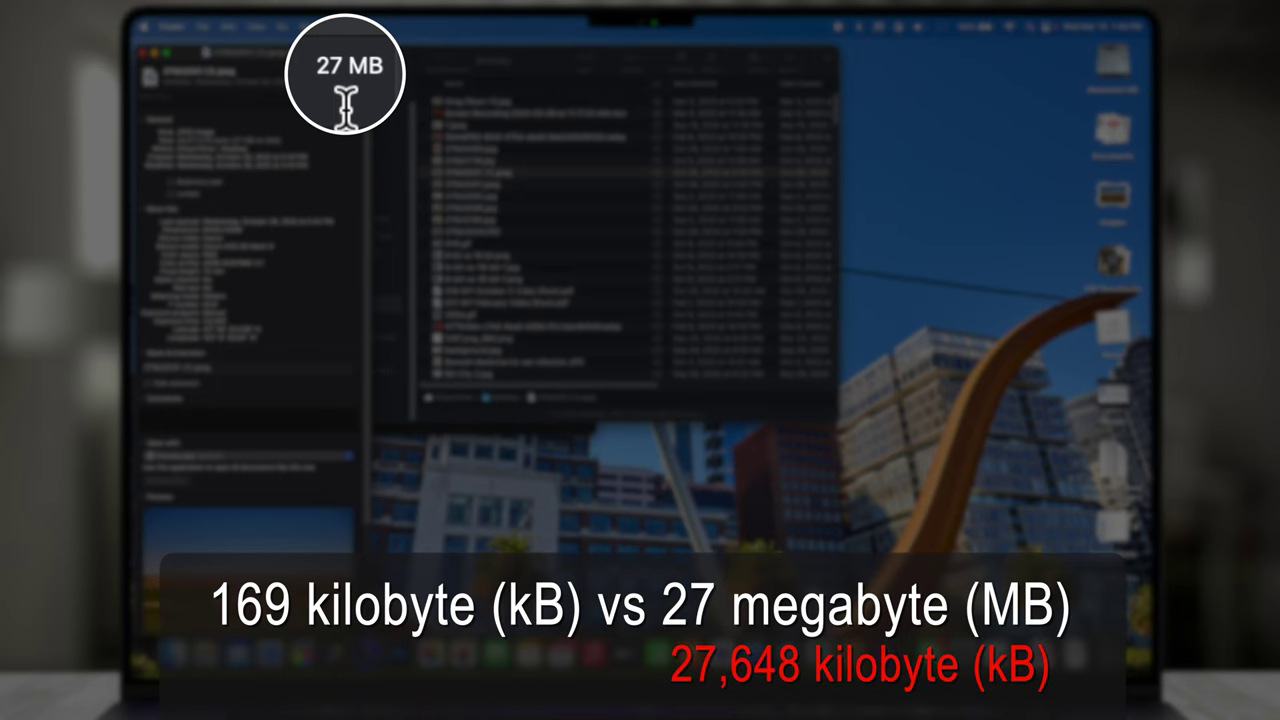
{"action": "left_click", "coordinate": [145, 58]}
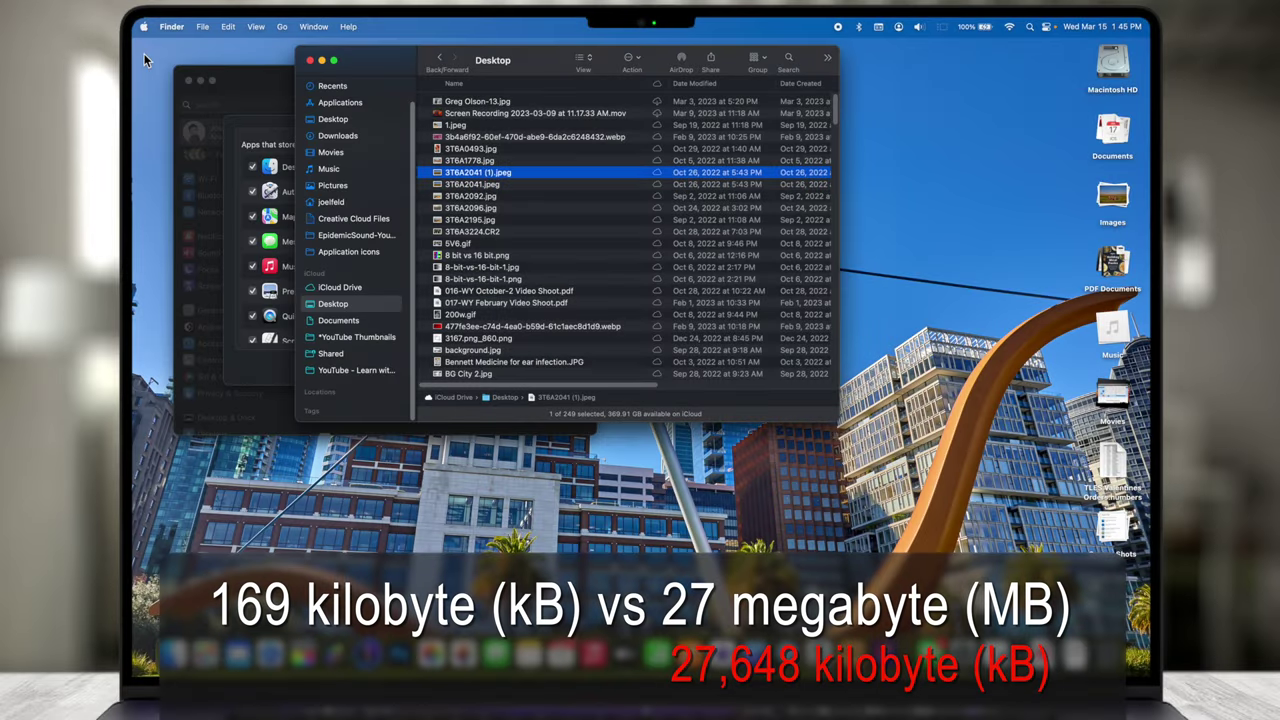
Step: Remove the local download of 3T6A2041.jpeg in the iCloud Drive Desktop folder
{"action": "left_click", "coordinate": [570, 184]}
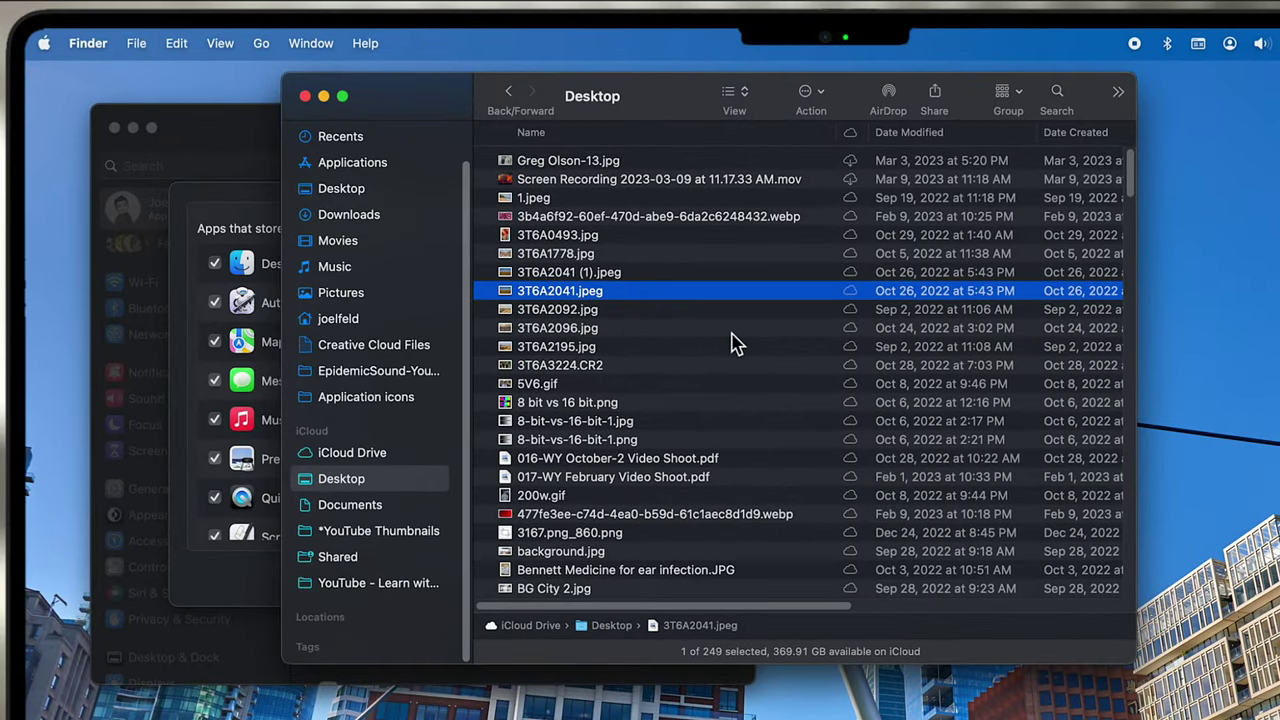
{"action": "right_click", "coordinate": [705, 292]}
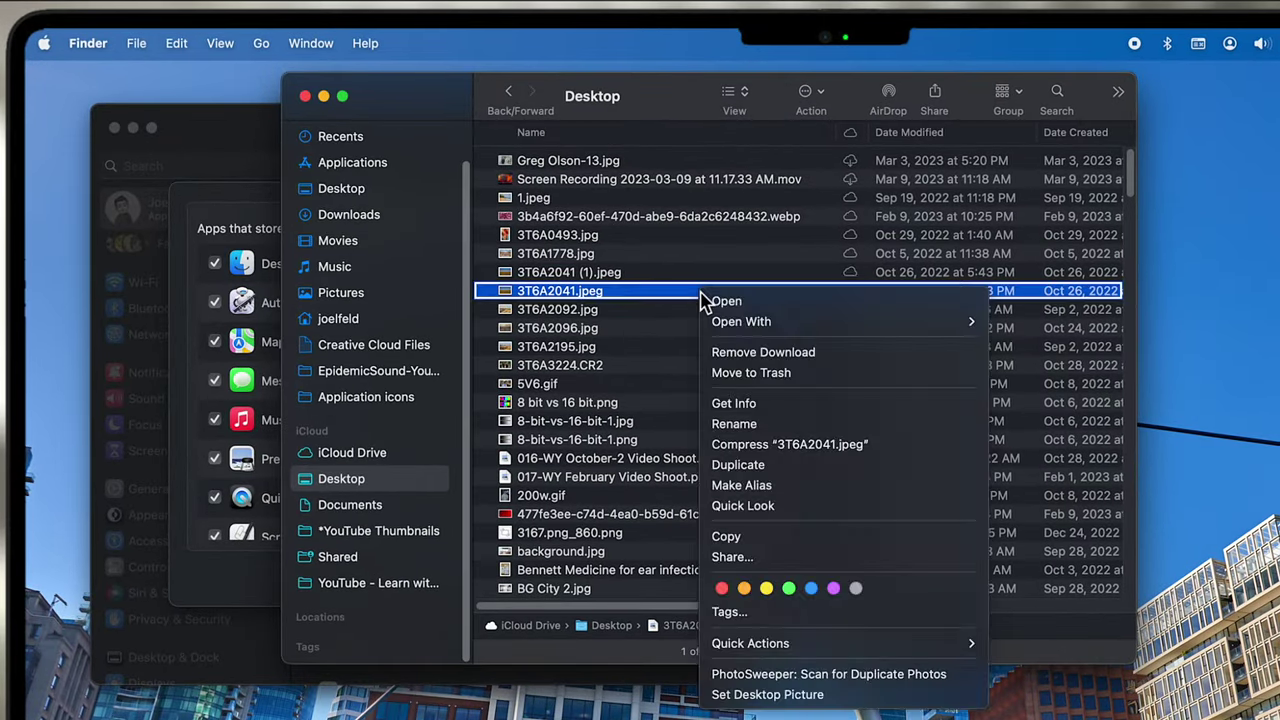
{"action": "left_click", "coordinate": [806, 356]}
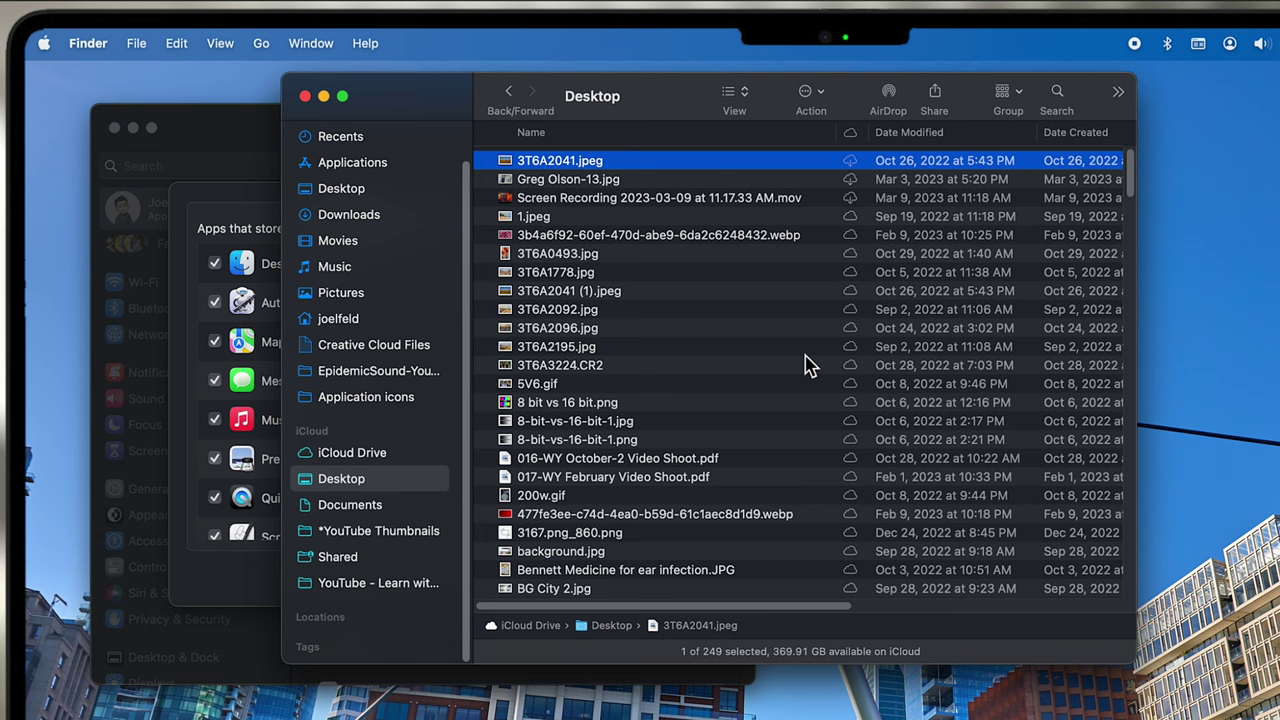
Step: Rename the cloud-only 3T6A2041.jpeg as South Dakota Image.jpeg
{"action": "left_click", "coordinate": [553, 166]}
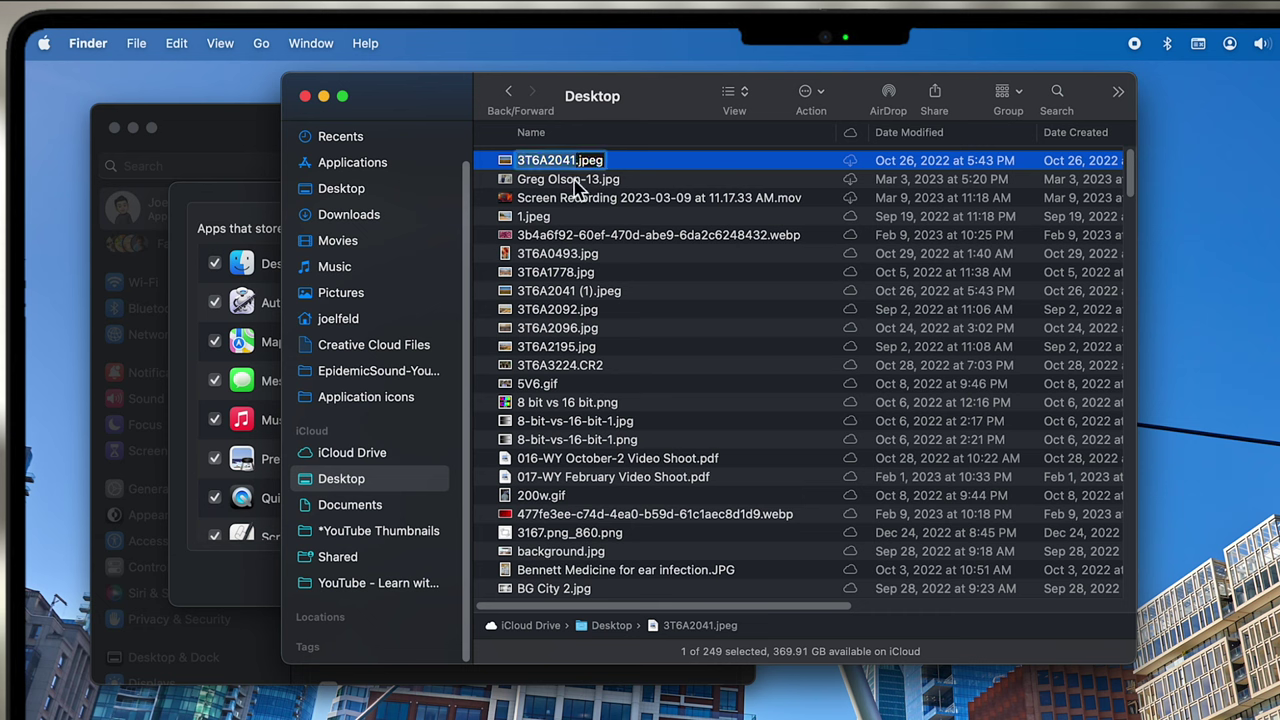
{"action": "type", "text": "South Dakota Image"}
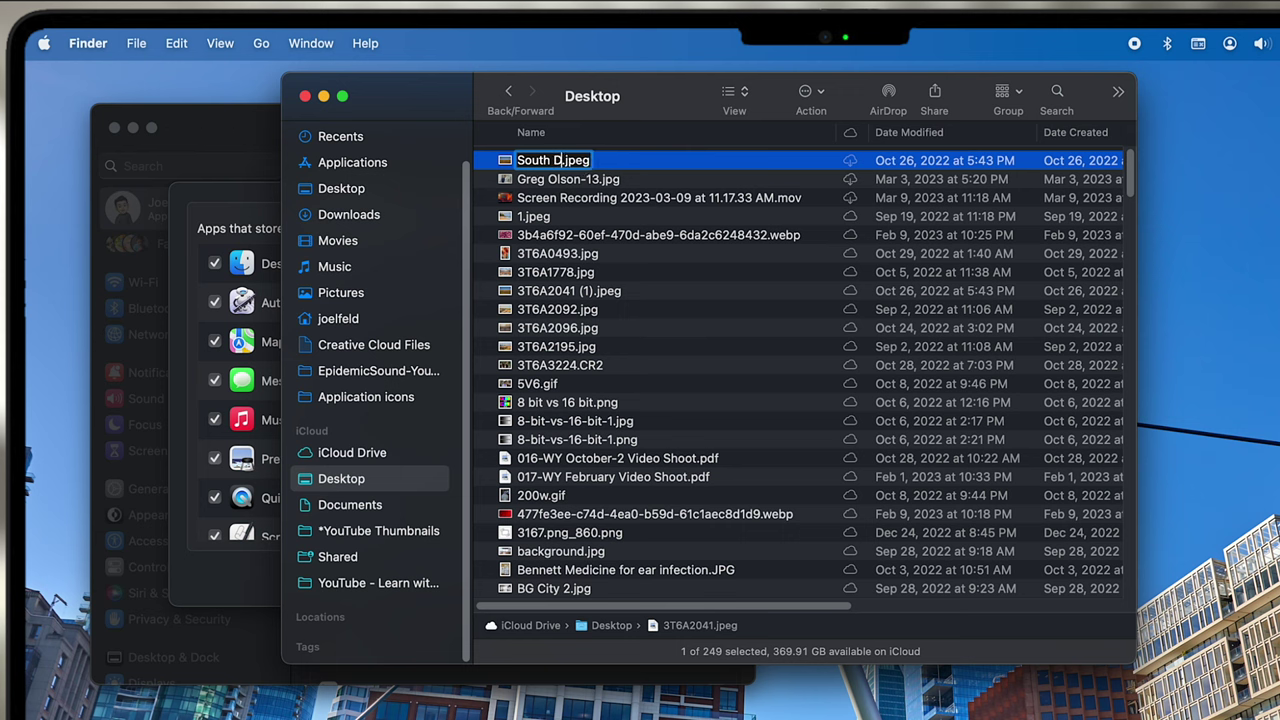
{"action": "key", "text": "Return"}
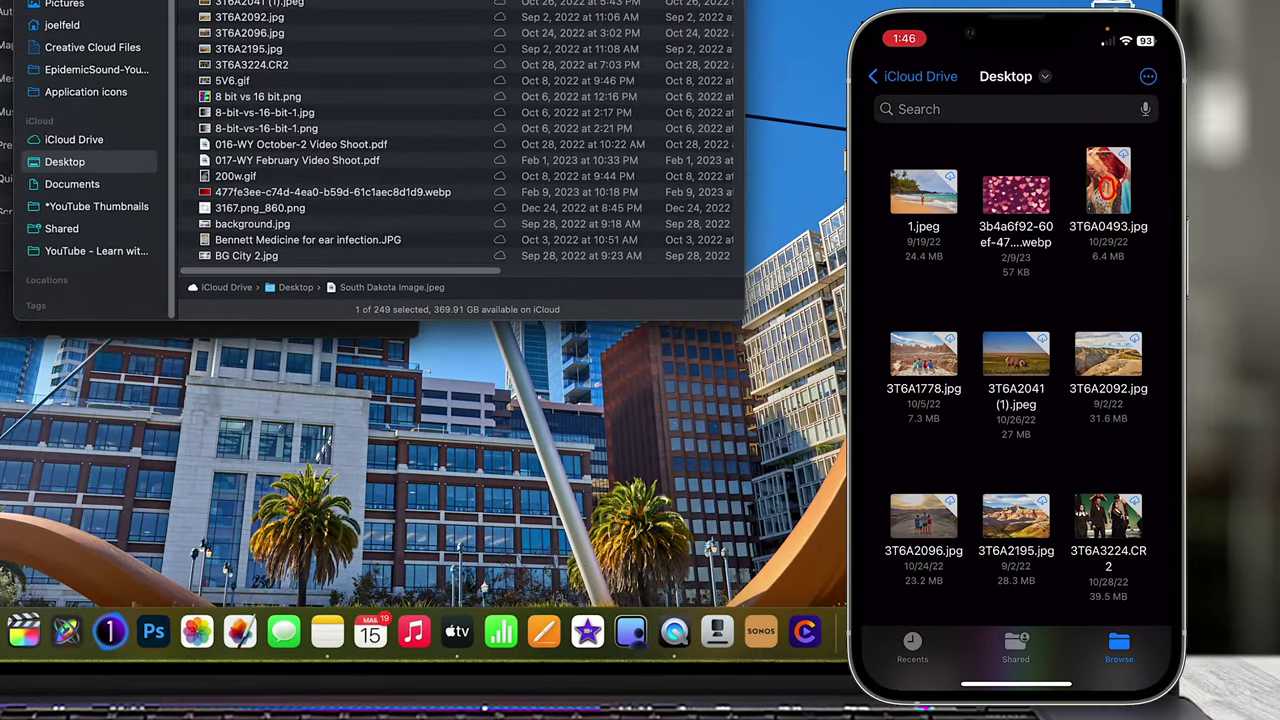
Step: Search the iPhone's Files app for the South Dakota Image file, view it, and delete it
{"action": "left_click", "coordinate": [960, 109]}
{"action": "type", "text": "South Dakota Image"}
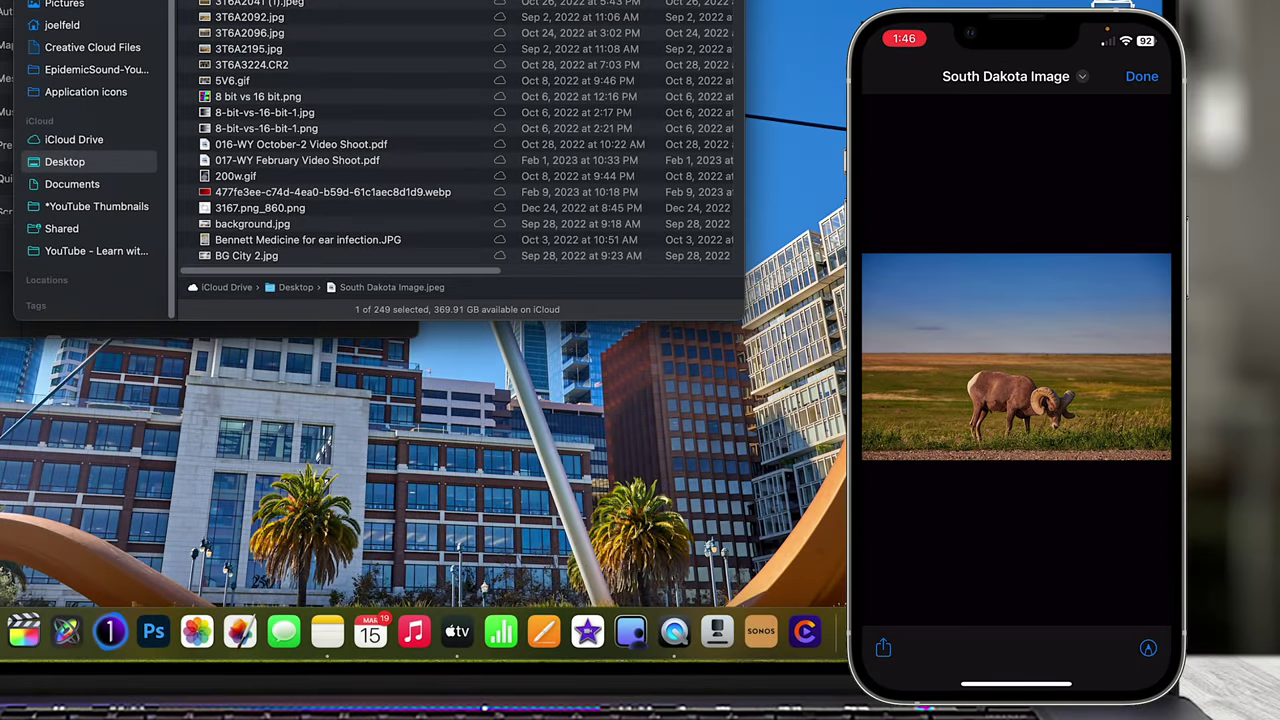
{"action": "left_click", "coordinate": [1141, 76]}
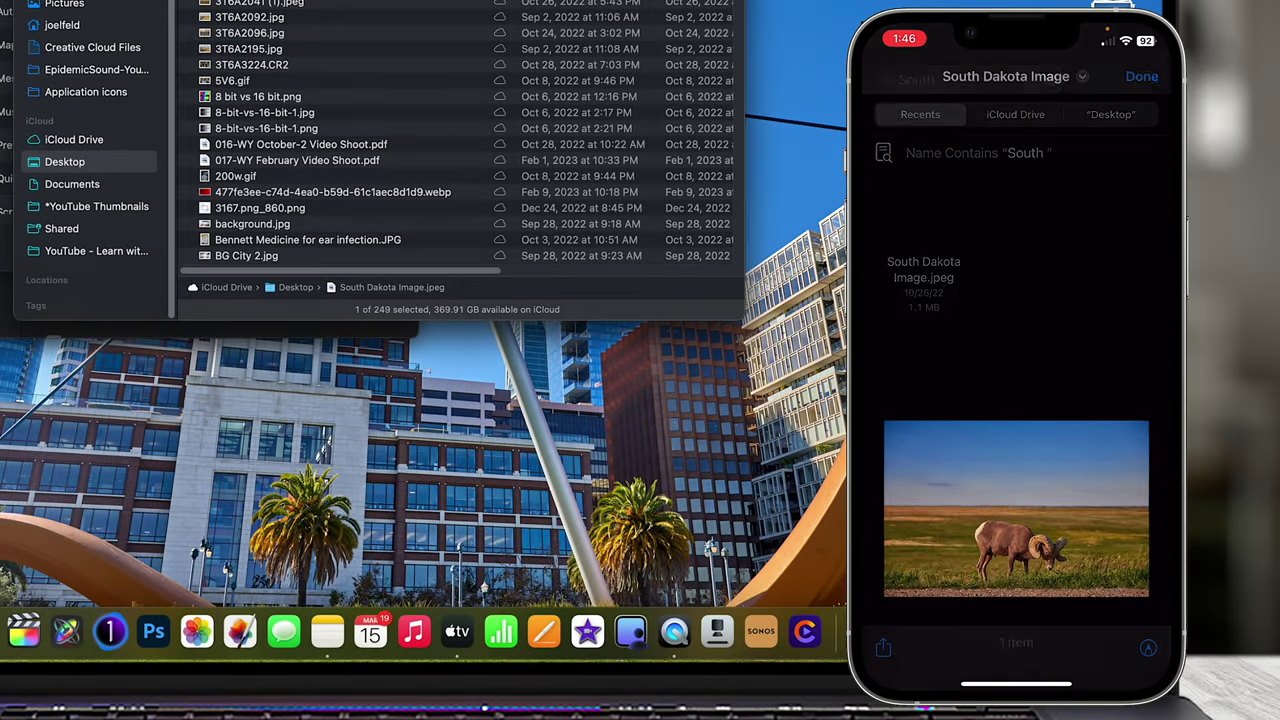
{"action": "left_click", "coordinate": [923, 228]}
{"action": "left_click", "coordinate": [929, 629]}
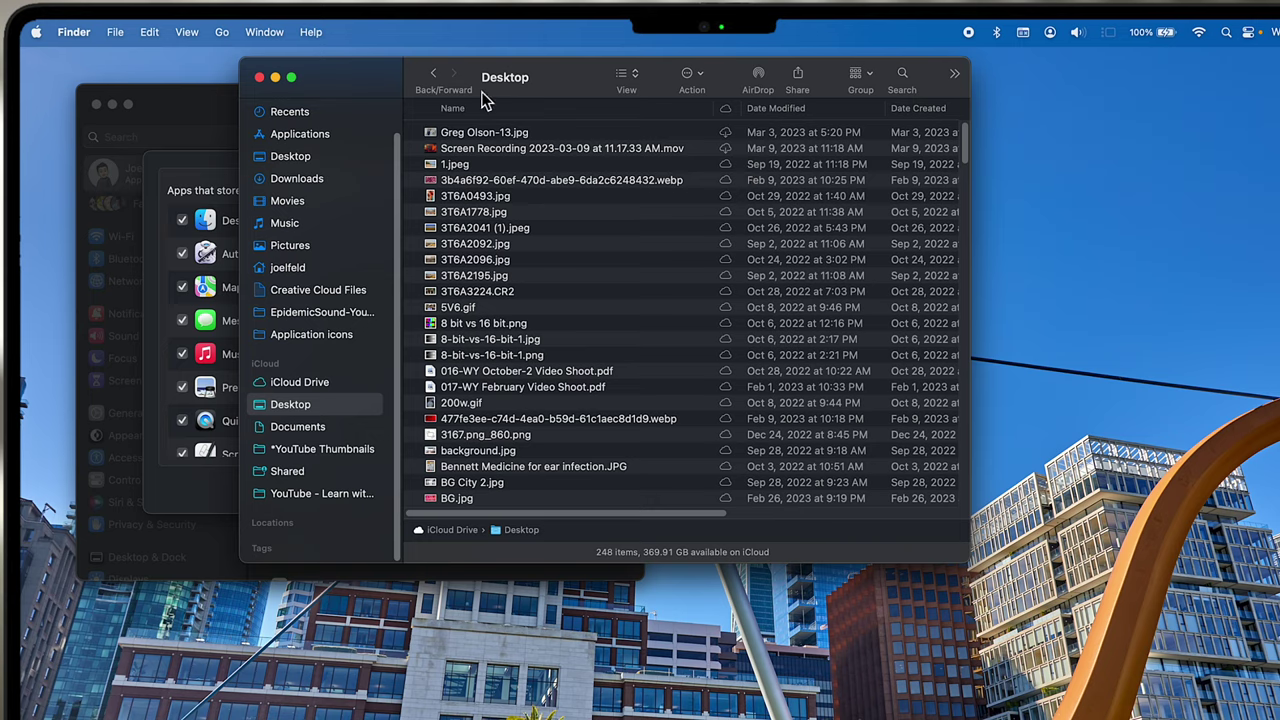
Step: Move the Finder window aside to uncover the iCloud Documents options and go back to the iCloud Drive folder
{"action": "left_click_drag", "start_coordinate": [486, 94], "coordinate": [738, 96]}
{"action": "left_click", "coordinate": [686, 79]}
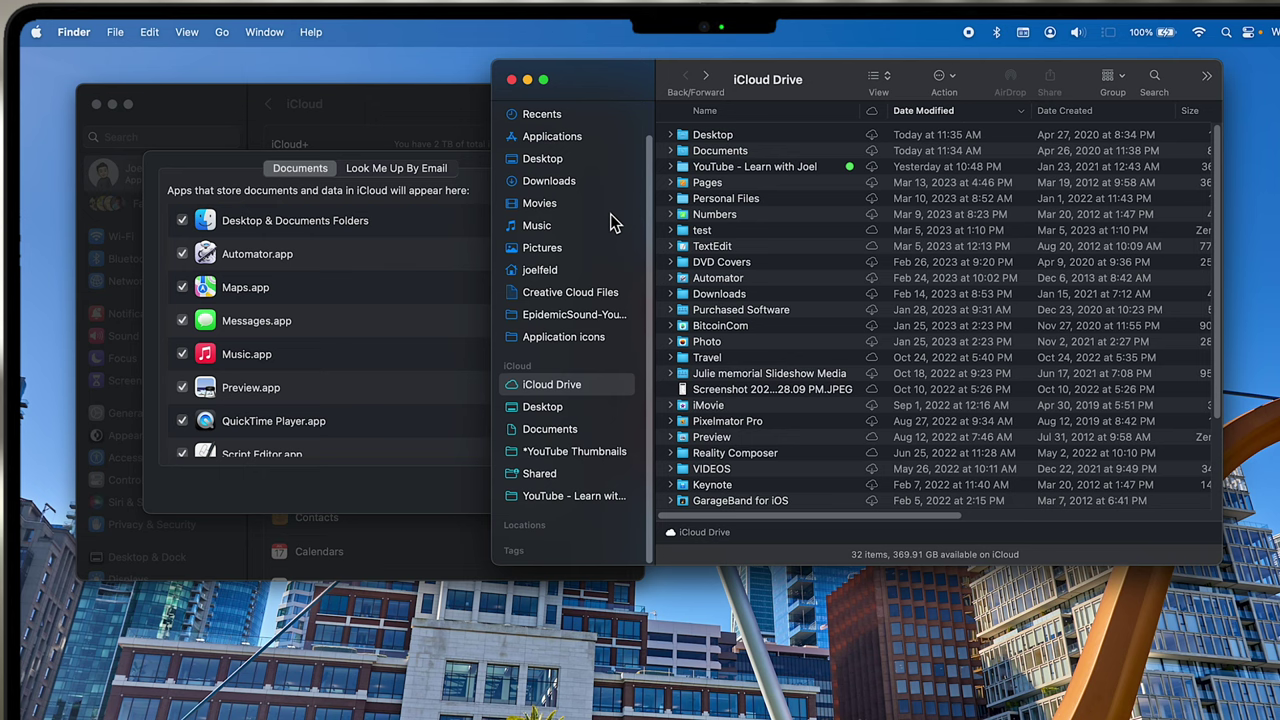
Step: Look through the local Downloads, Movies, Music and Pictures folders, ending on Photos Library.photoslibrary in Pictures
{"action": "left_click", "coordinate": [580, 183]}
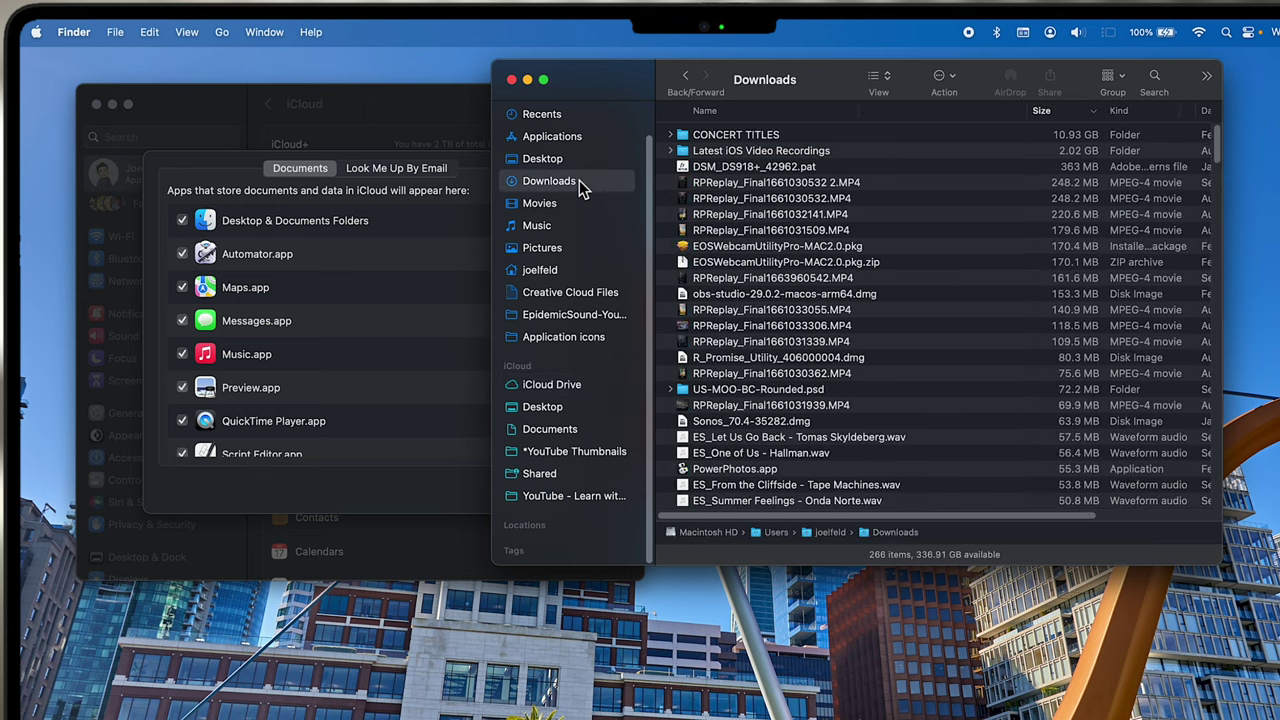
{"action": "left_click", "coordinate": [553, 205]}
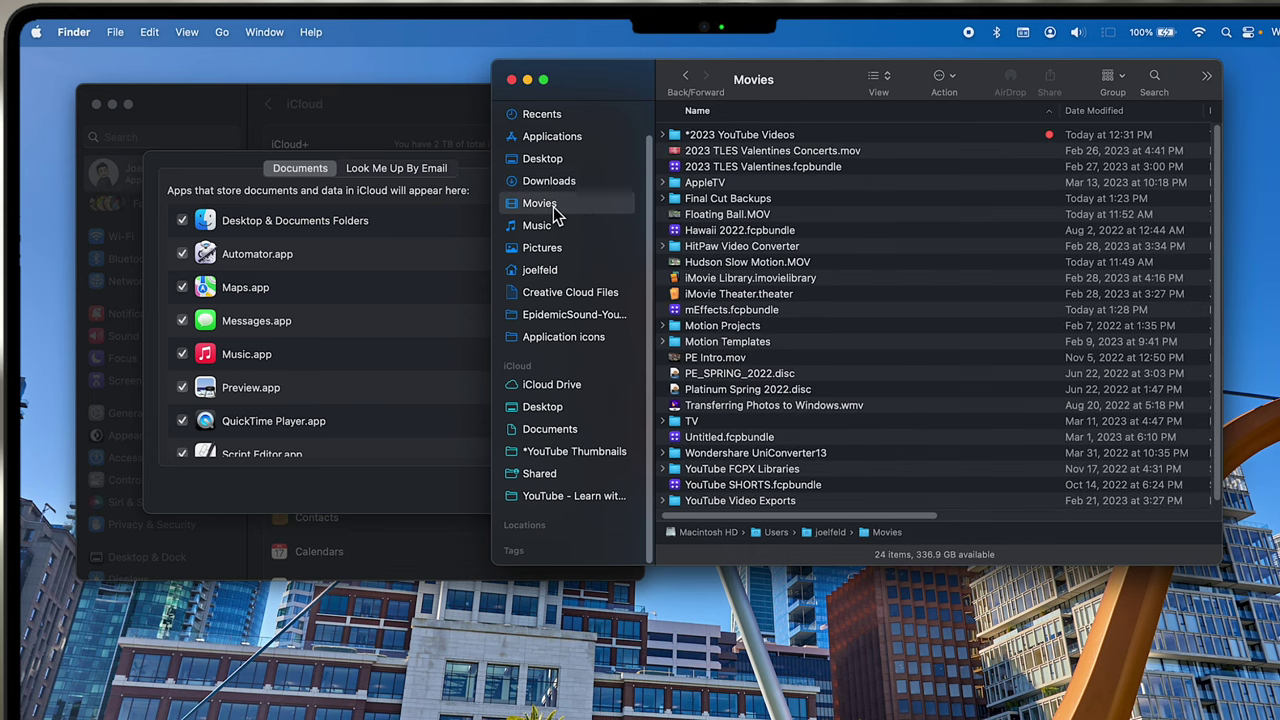
{"action": "left_click", "coordinate": [556, 228]}
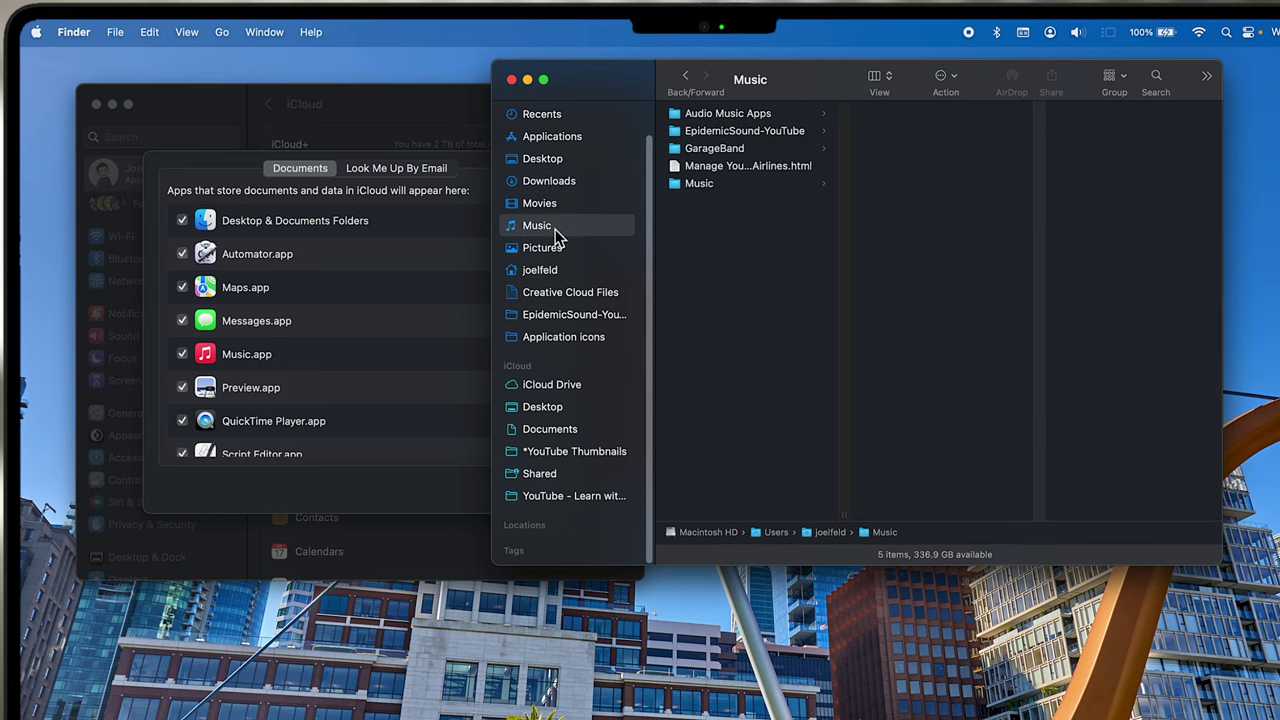
{"action": "left_click", "coordinate": [559, 256]}
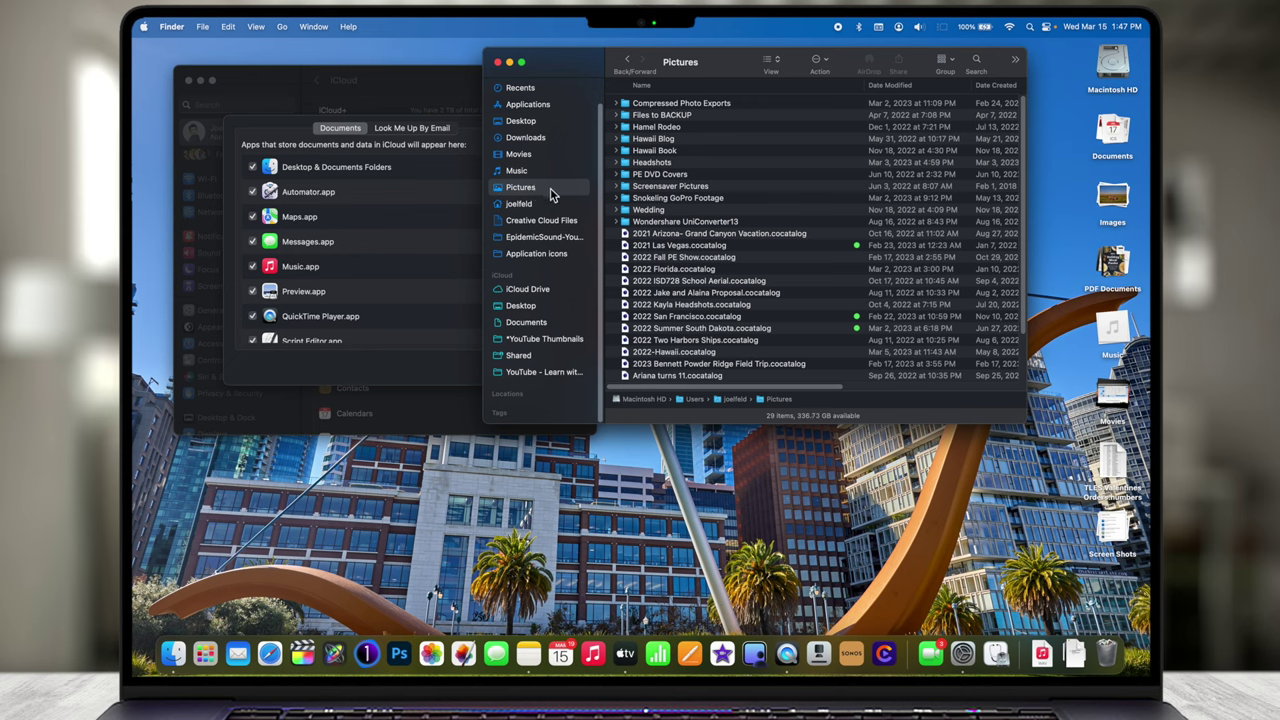
{"action": "scroll", "coordinate": [662, 366], "scroll_direction": "down", "scroll_amount": 5}
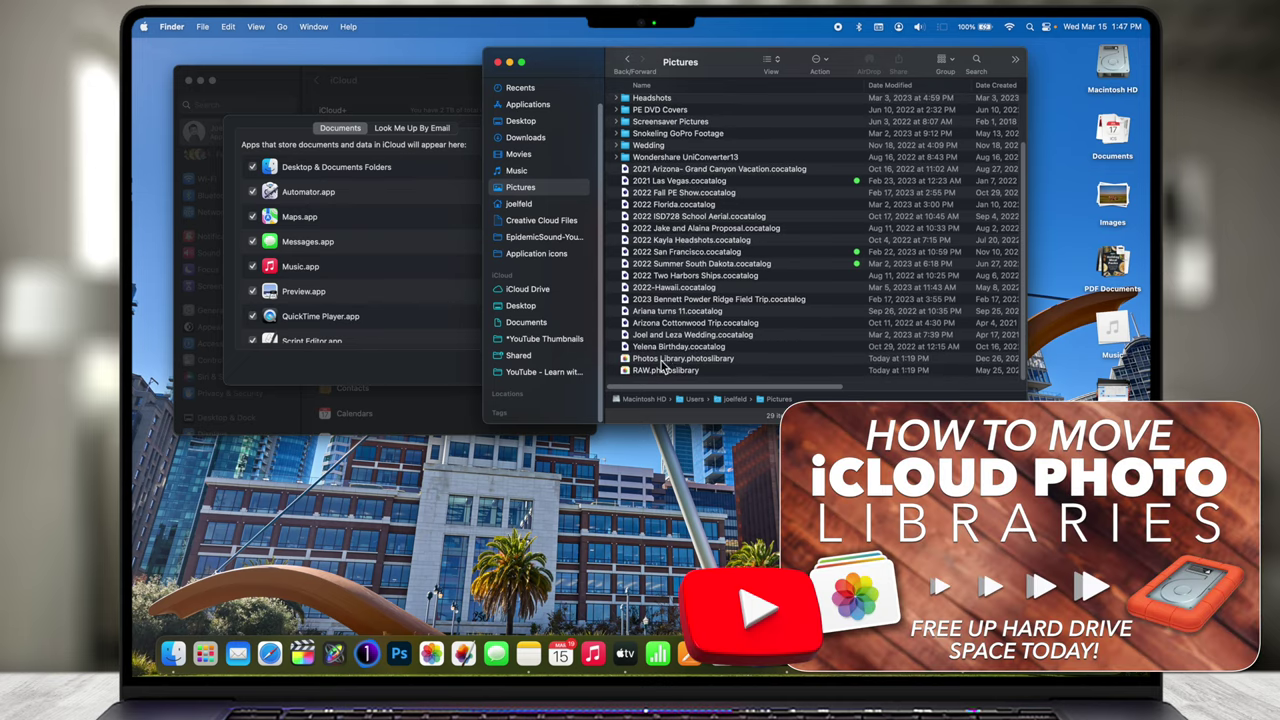
{"action": "left_click", "coordinate": [661, 360]}
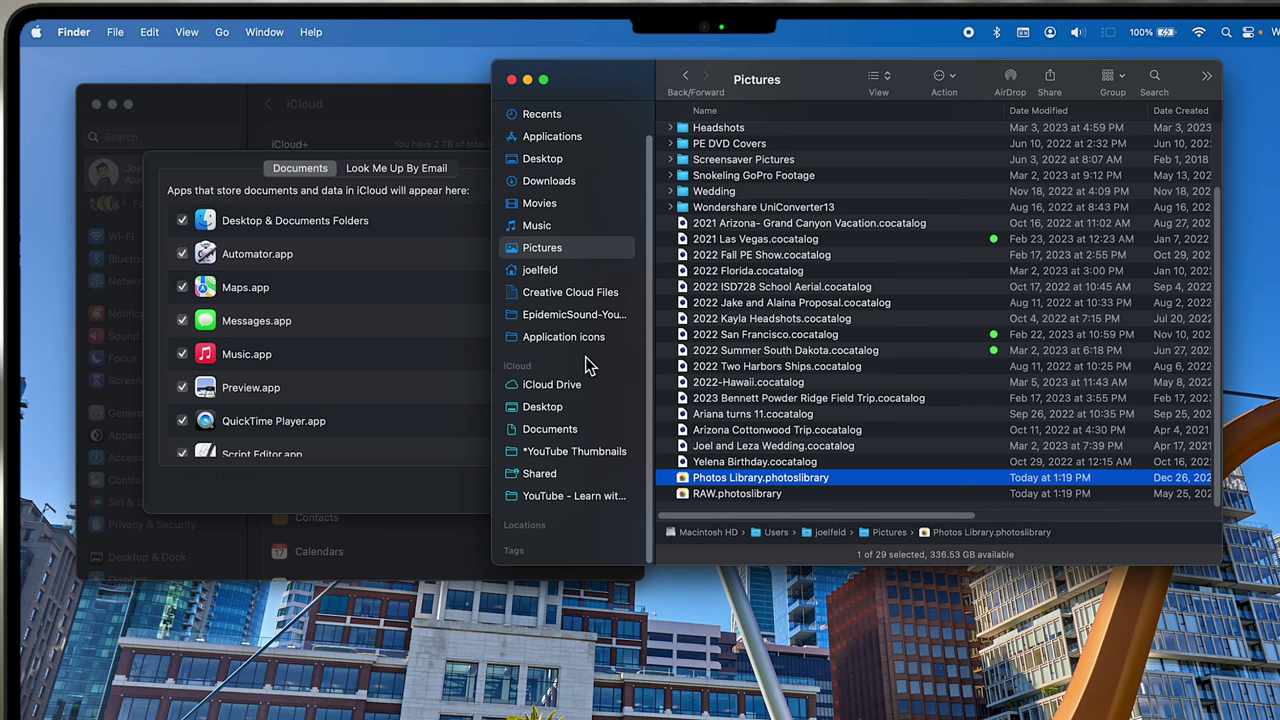
Step: Return to iCloud Drive and open its Documents folder to examine the files' iCloud status
{"action": "left_click", "coordinate": [538, 387]}
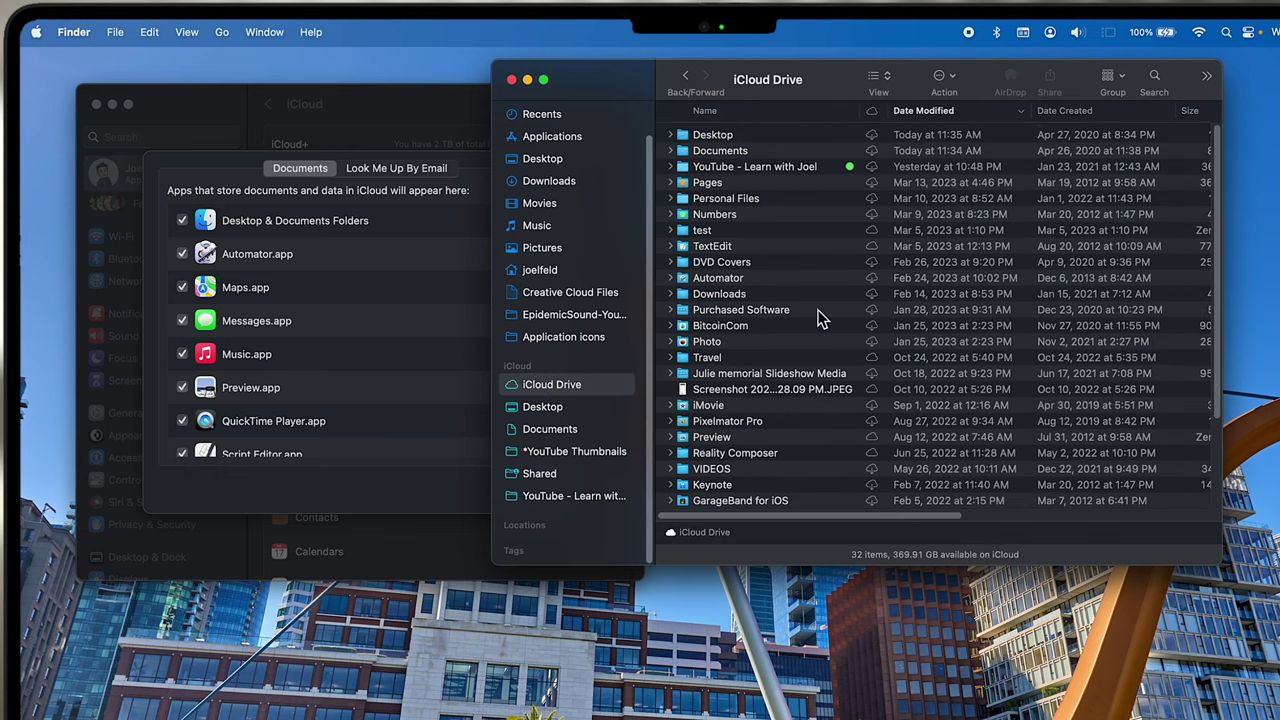
{"action": "double_click", "coordinate": [739, 151]}
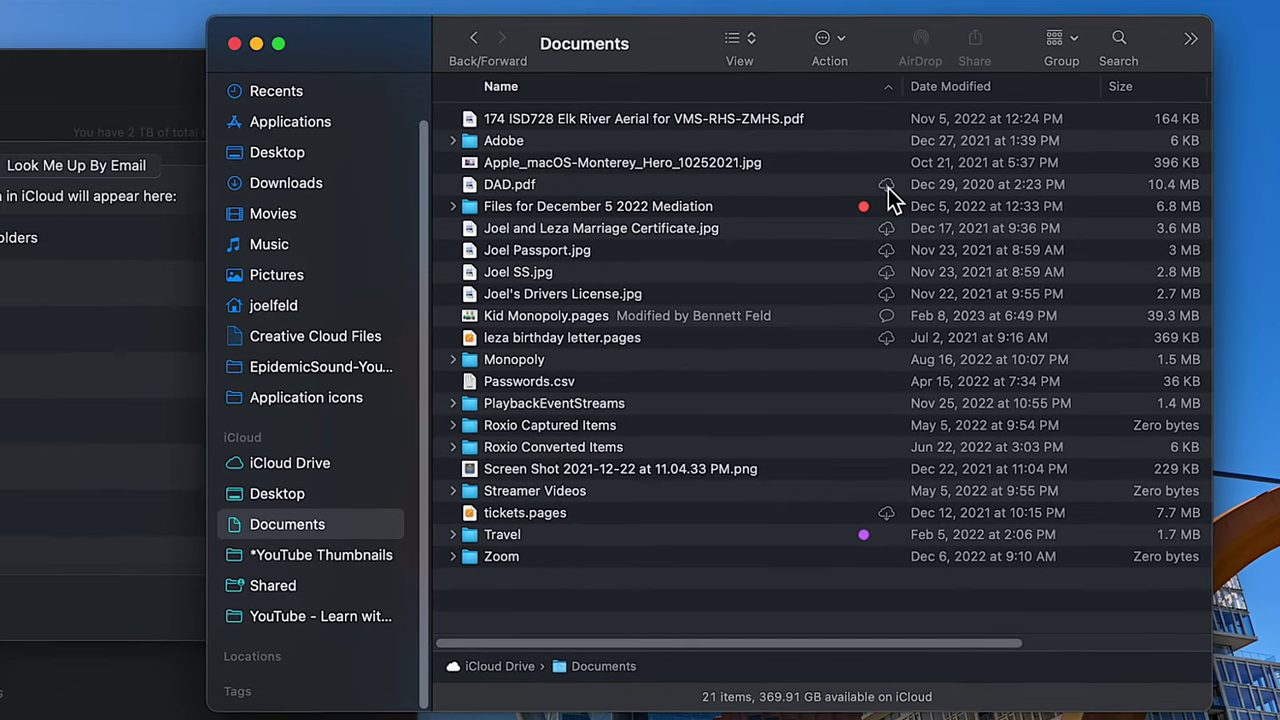
Step: Show the iCloud Status column in the Documents list and compare the status of DAD.pdf with the Files for December 5 2022 Mediation folder
{"action": "left_click", "coordinate": [880, 122]}
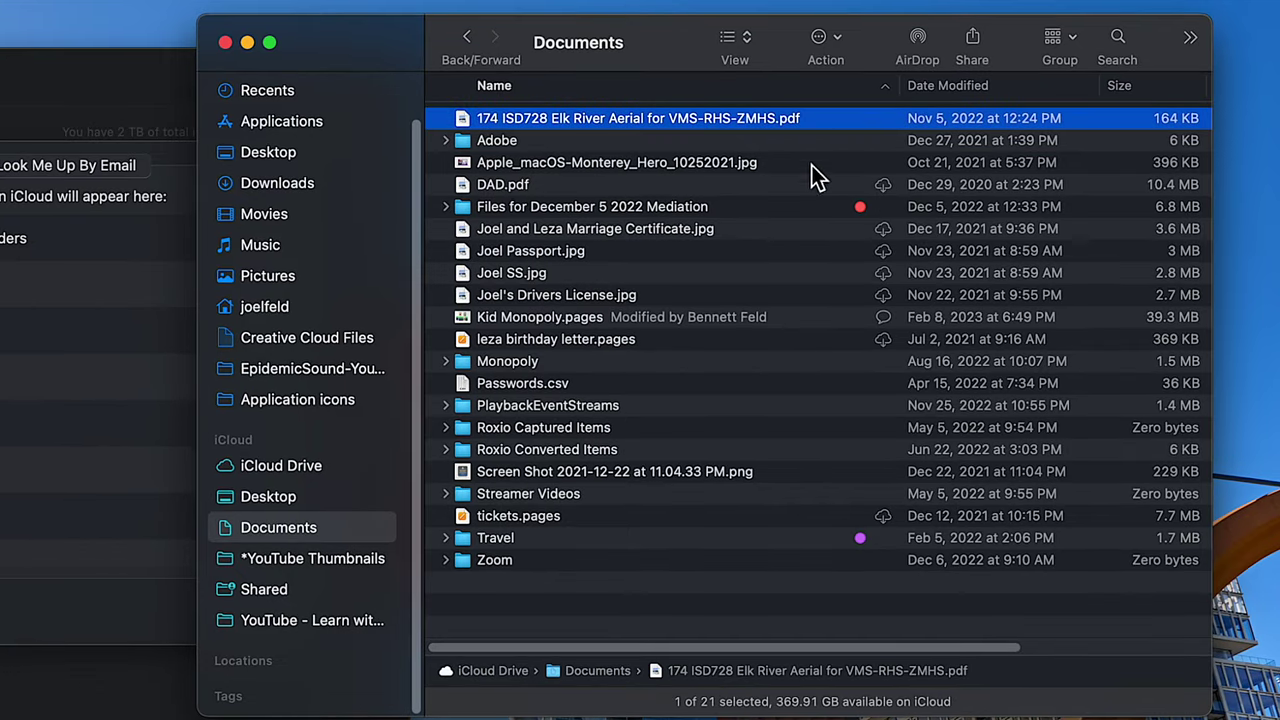
{"action": "right_click", "coordinate": [834, 92]}
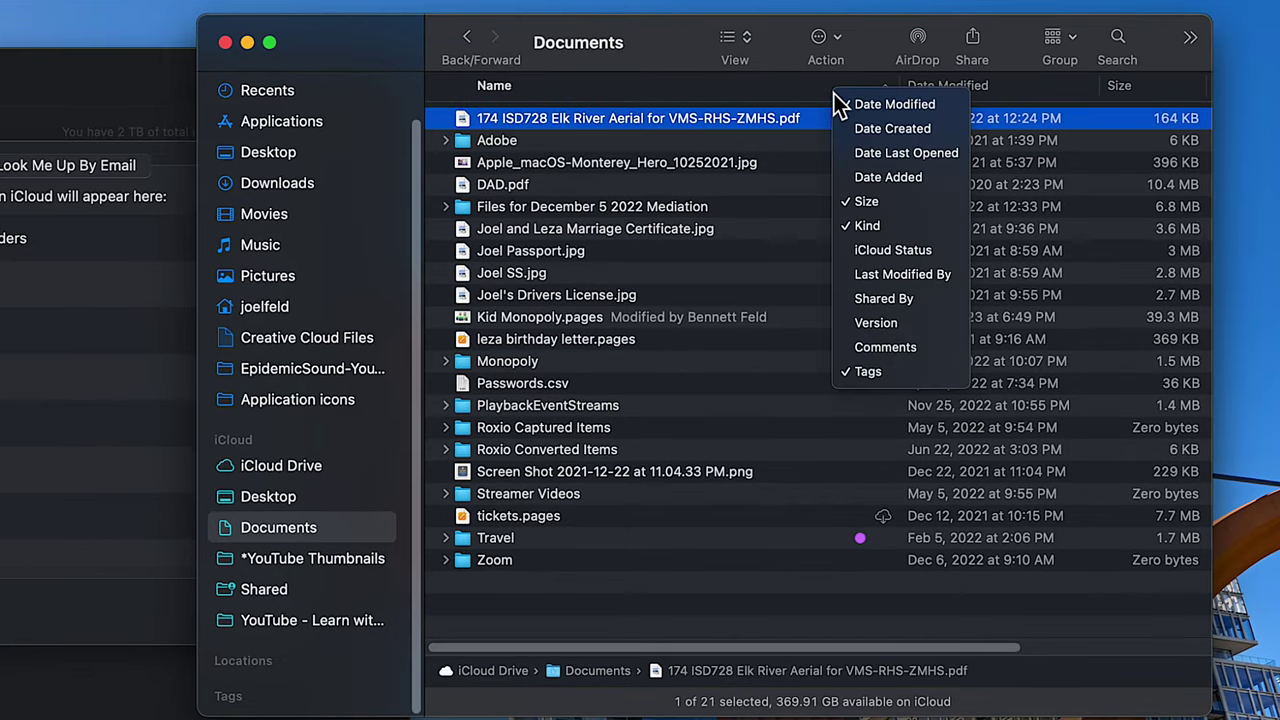
{"action": "left_click", "coordinate": [902, 252]}
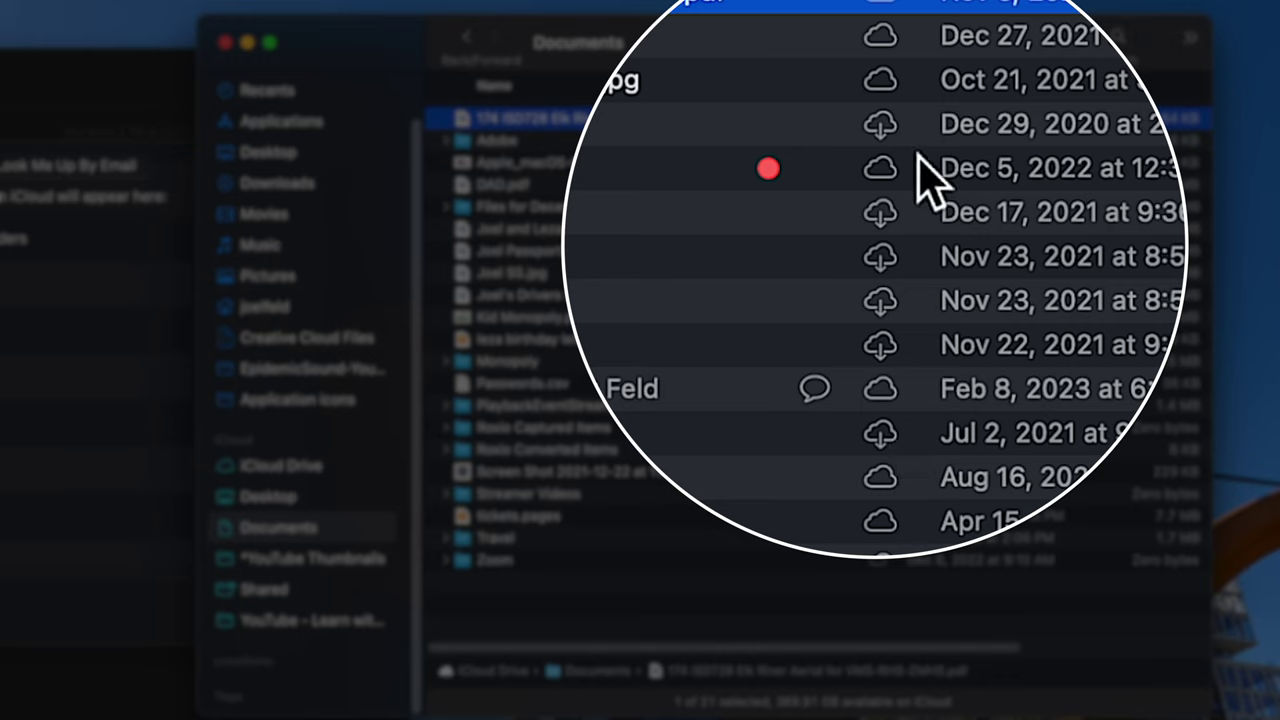
{"action": "left_click", "coordinate": [816, 128]}
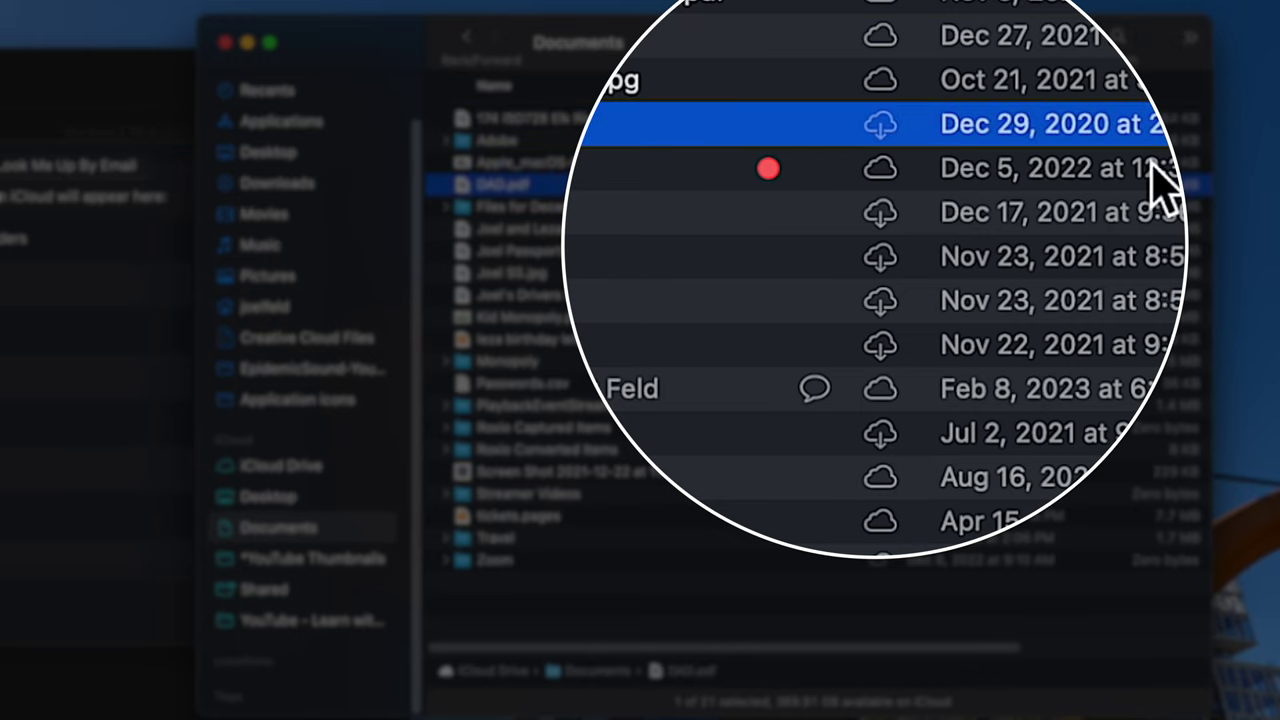
{"action": "left_click", "coordinate": [846, 176]}
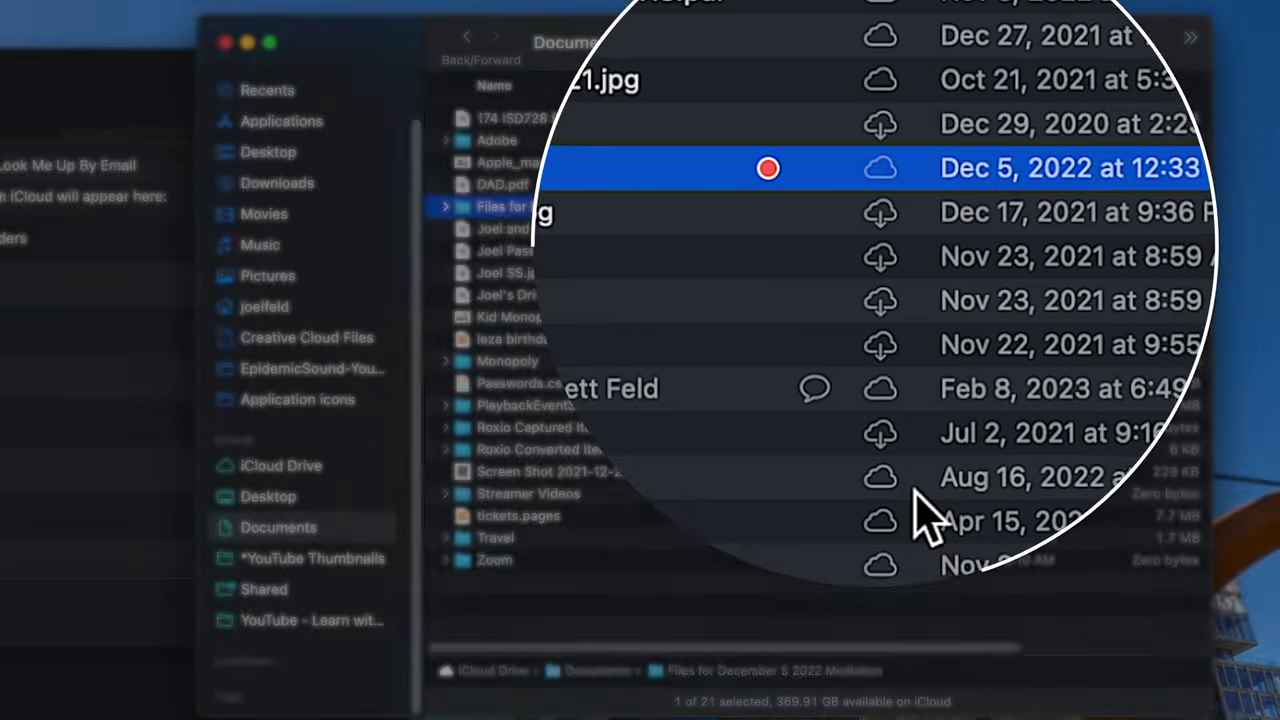
Step: Close the iCloud Documents options in System Settings and return to the iCloud Drive folder in Finder
{"action": "left_click", "coordinate": [66, 109]}
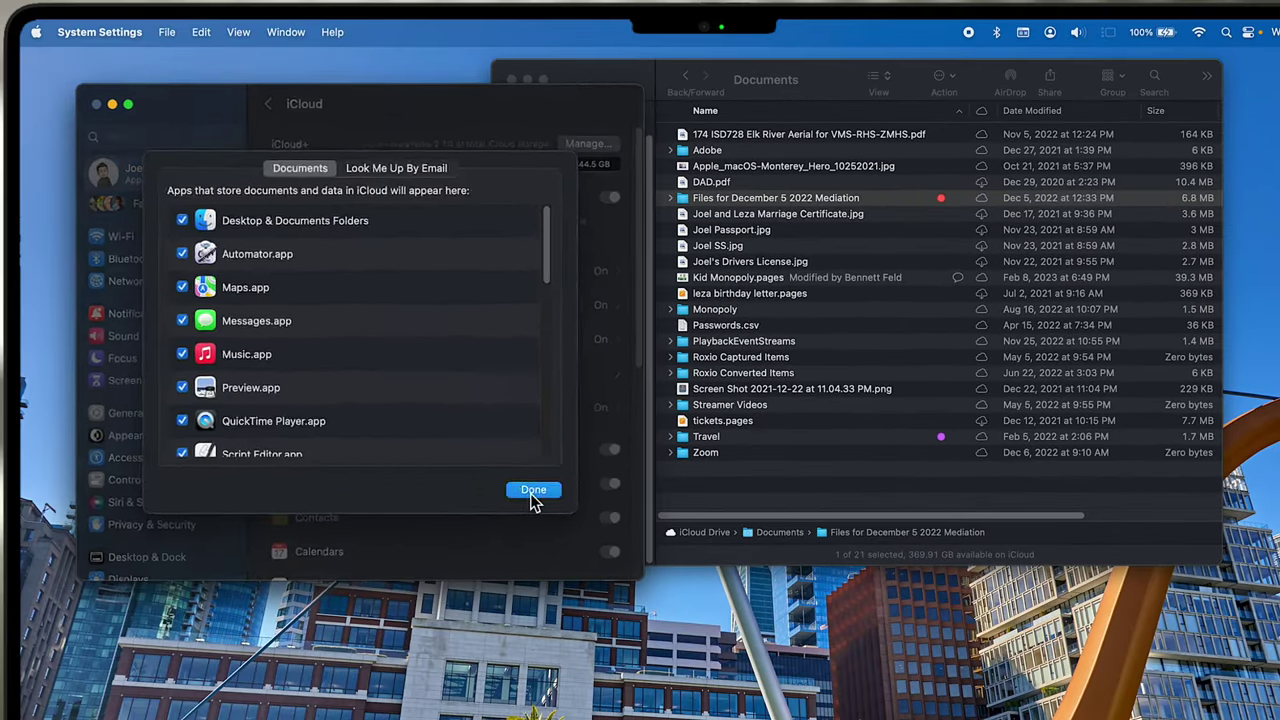
{"action": "left_click", "coordinate": [300, 600]}
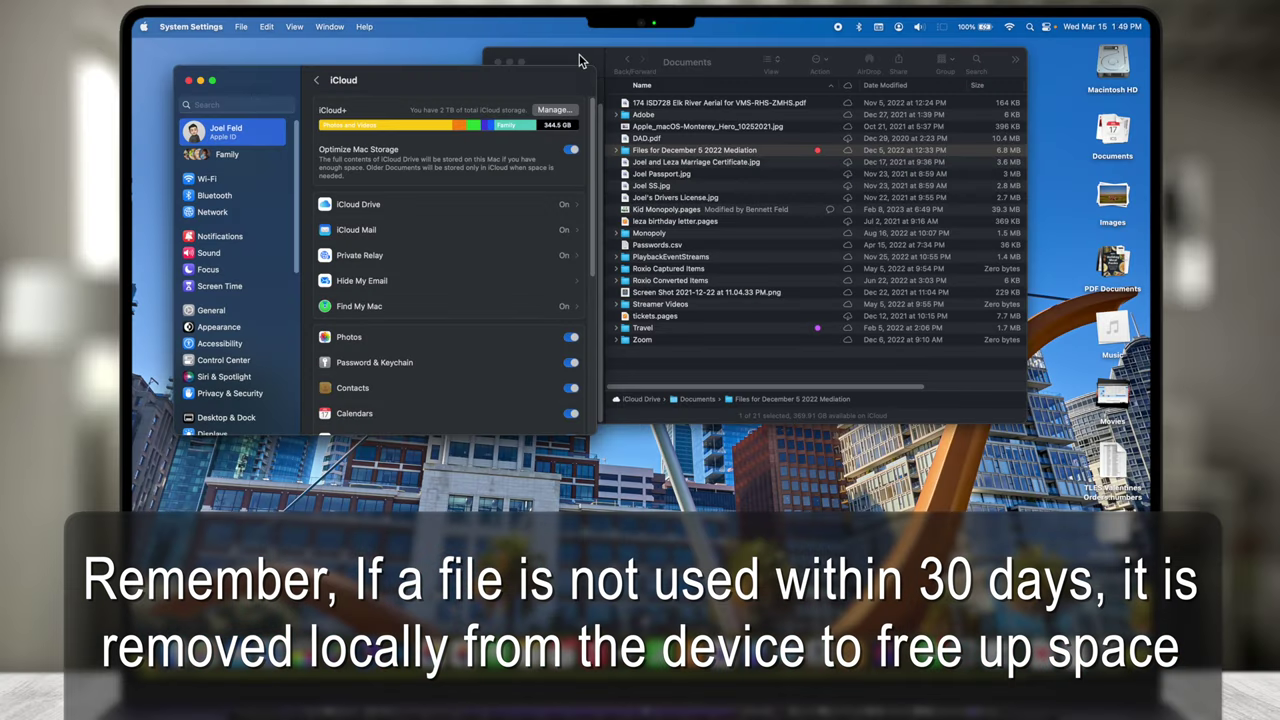
{"action": "left_click", "coordinate": [578, 61]}
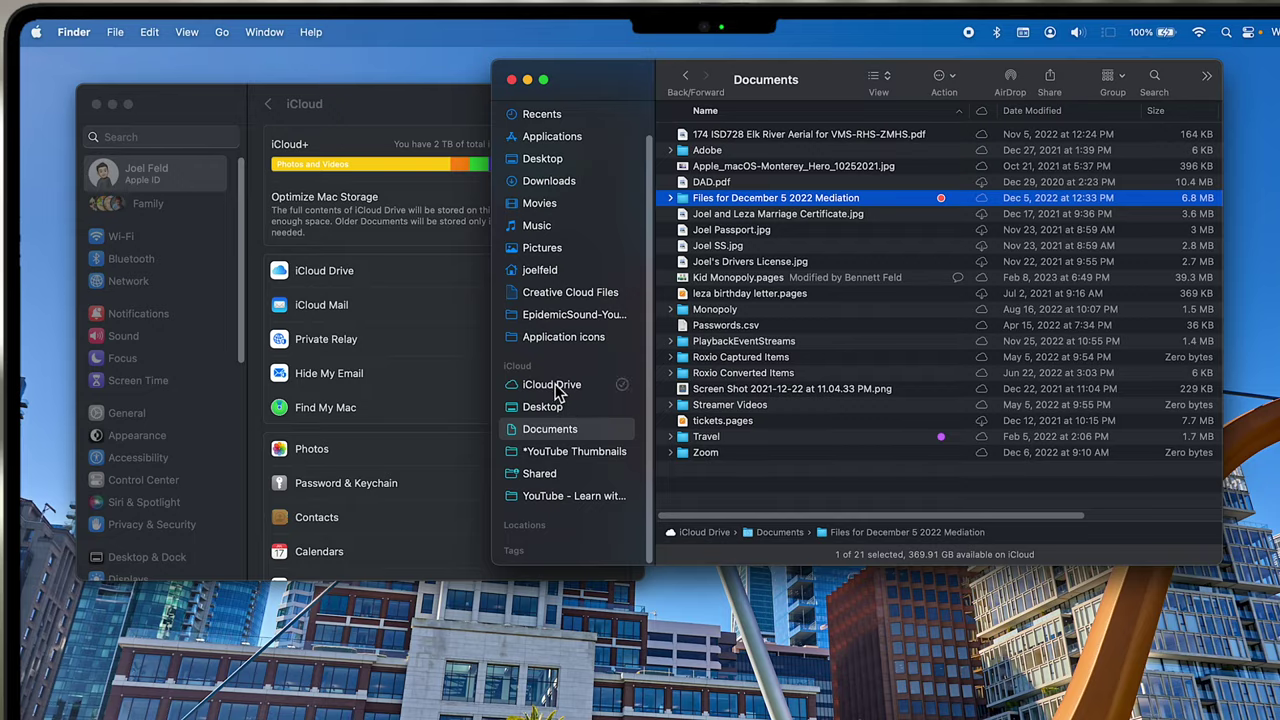
{"action": "left_click", "coordinate": [552, 386]}
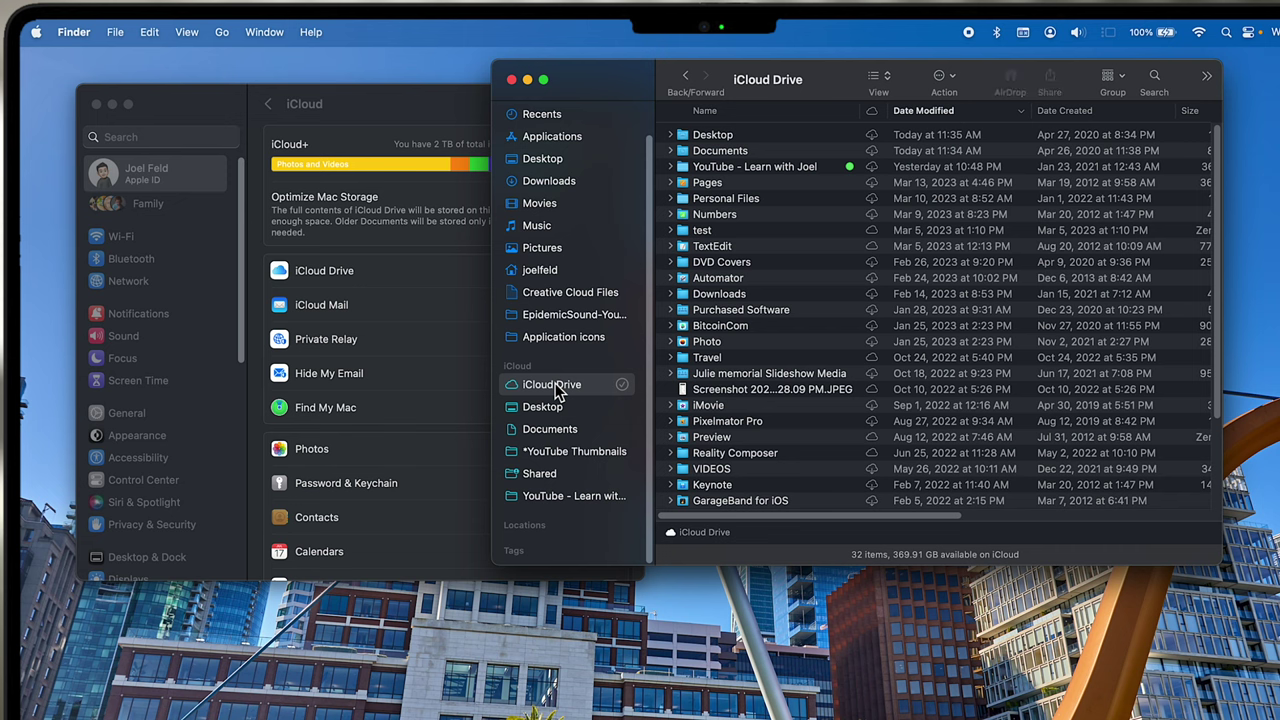
Step: Remove the local download of the Travel folder in iCloud Drive and open the folder's contents
{"action": "left_click", "coordinate": [752, 230]}
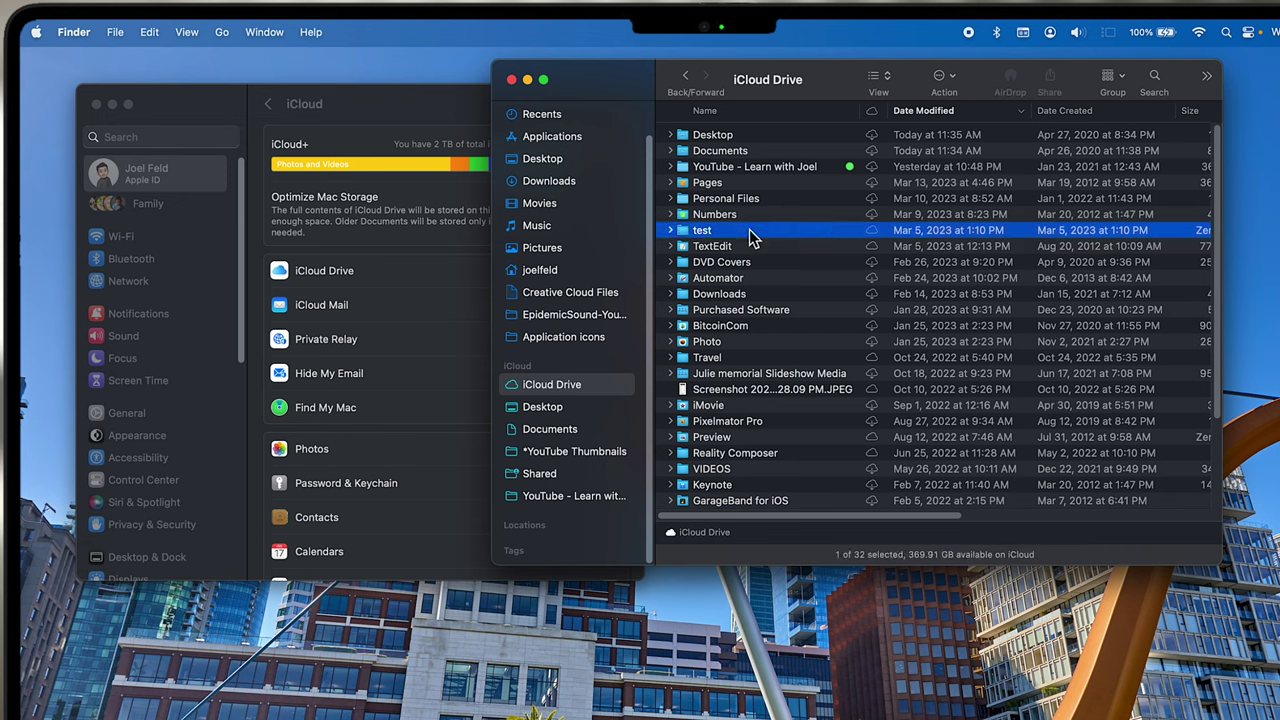
{"action": "left_click", "coordinate": [759, 358]}
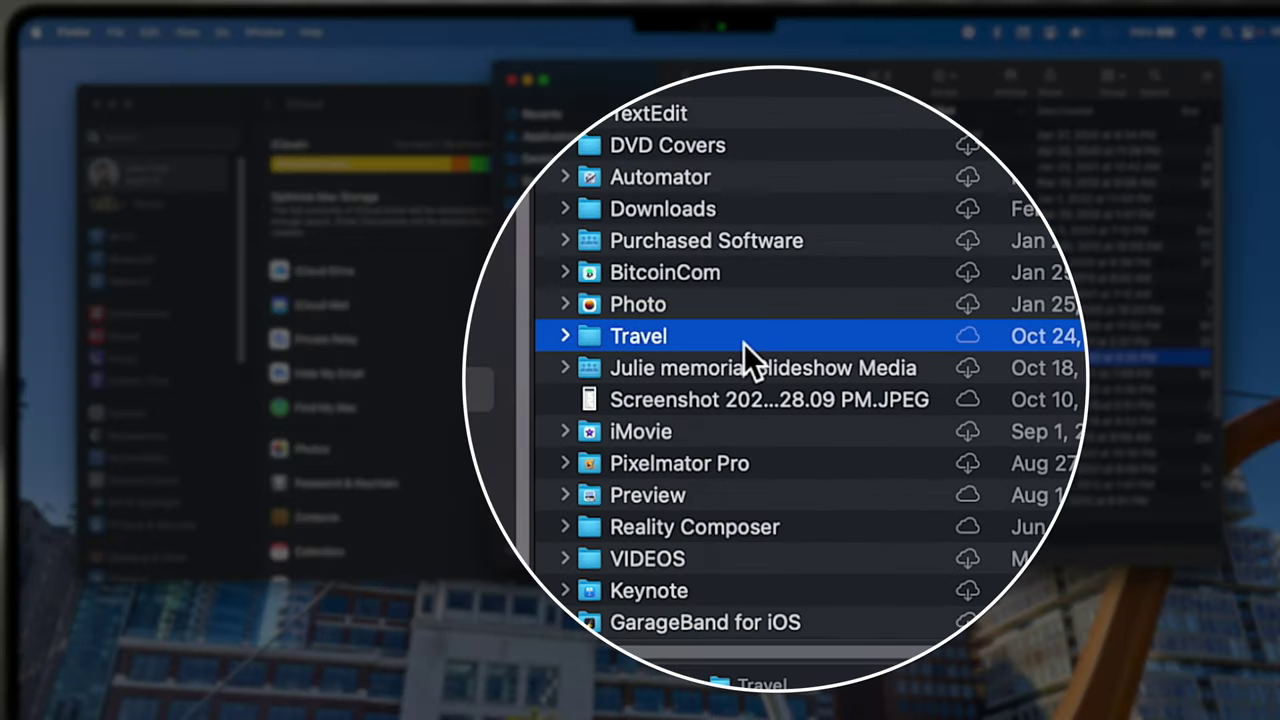
{"action": "right_click", "coordinate": [743, 342]}
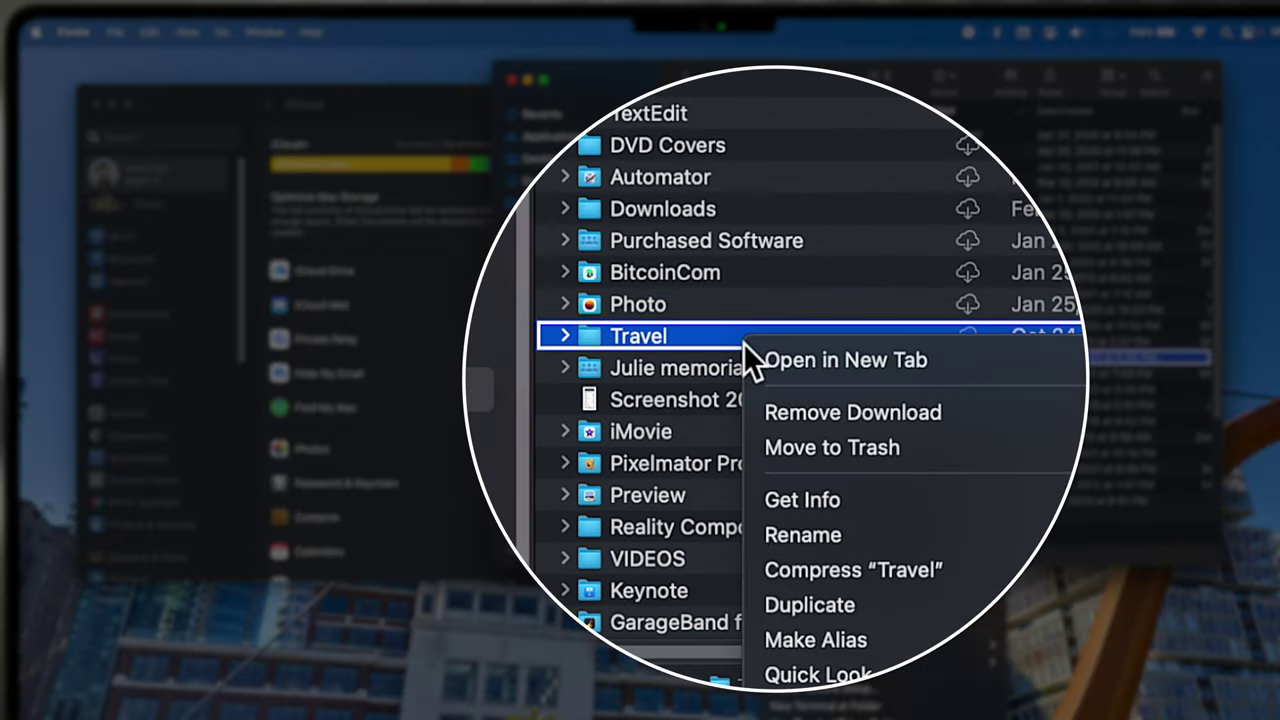
{"action": "left_click", "coordinate": [946, 407]}
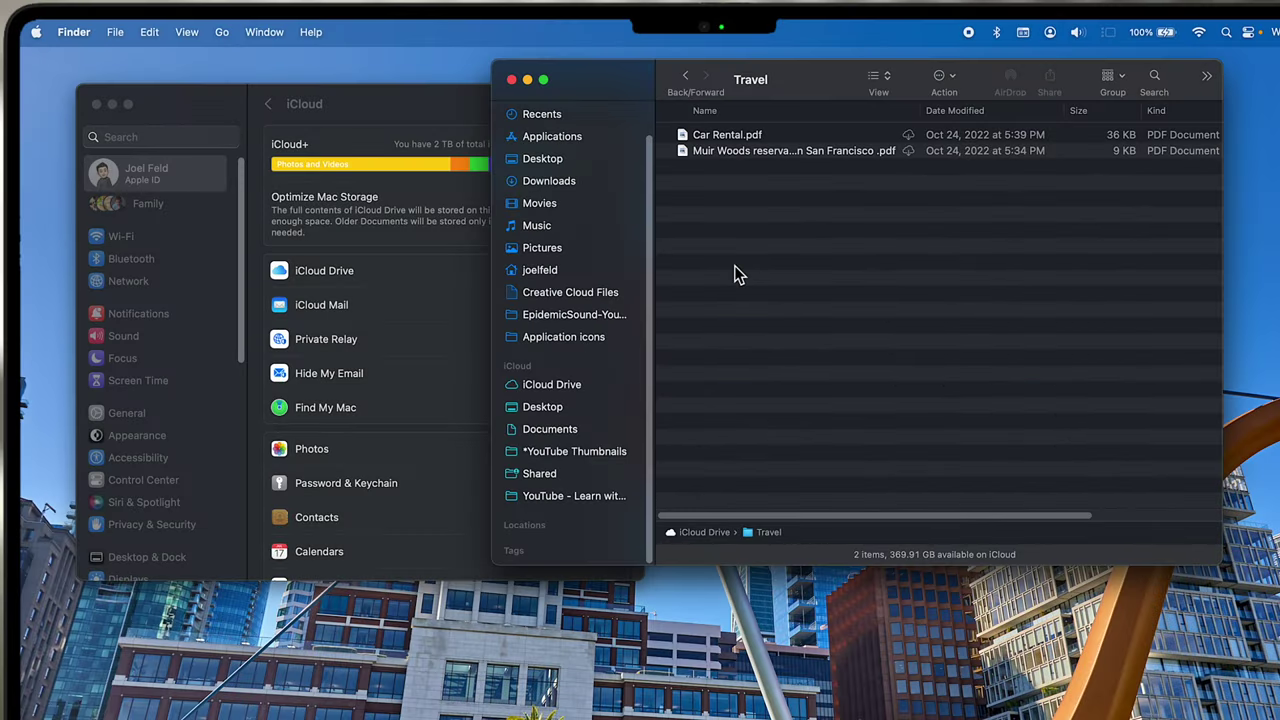
Step: Download the Travel folder's PDFs, including the Muir Woods reservation, and expand Travel within iCloud Drive to check their status
{"action": "left_click", "coordinate": [908, 151]}
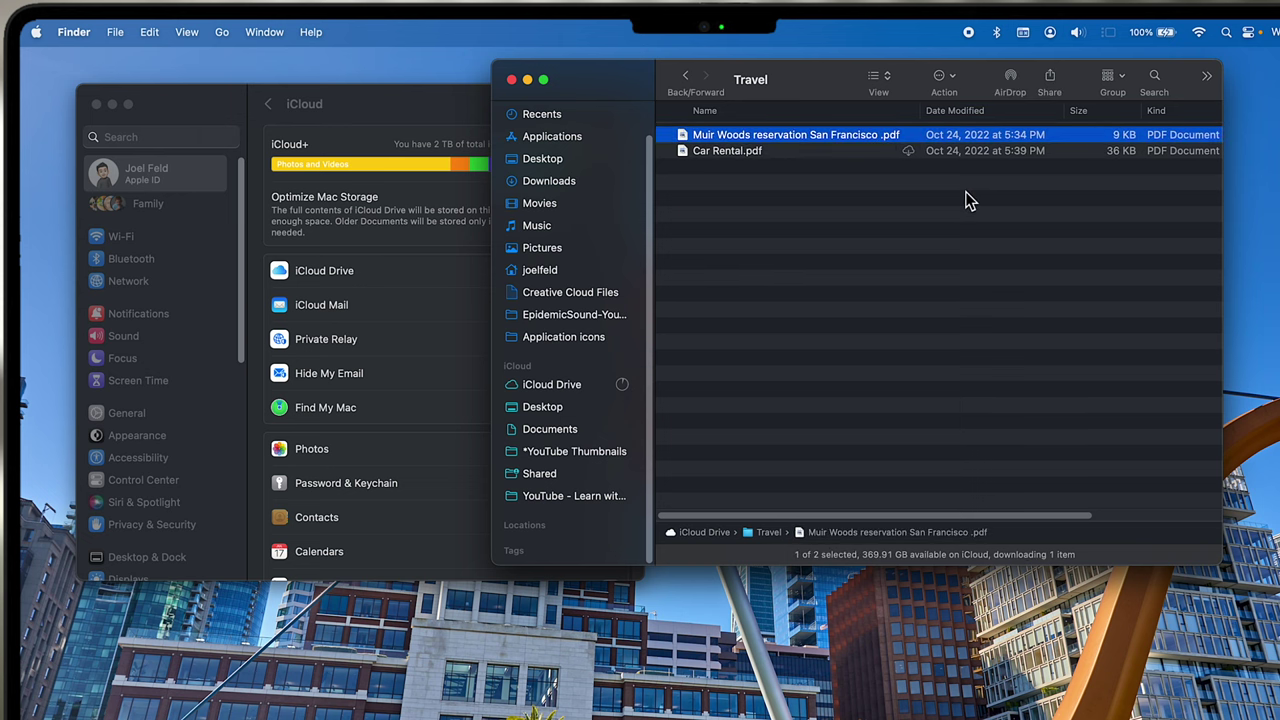
{"action": "left_click", "coordinate": [685, 76]}
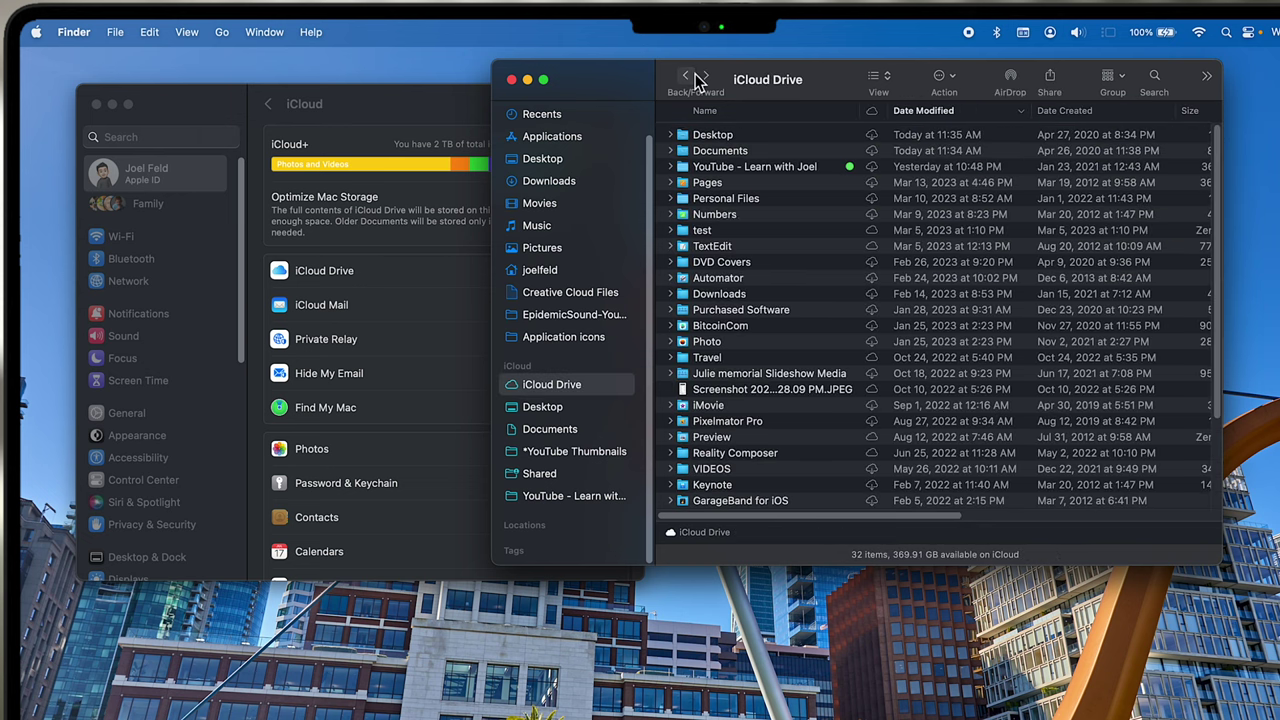
{"action": "left_click", "coordinate": [761, 360]}
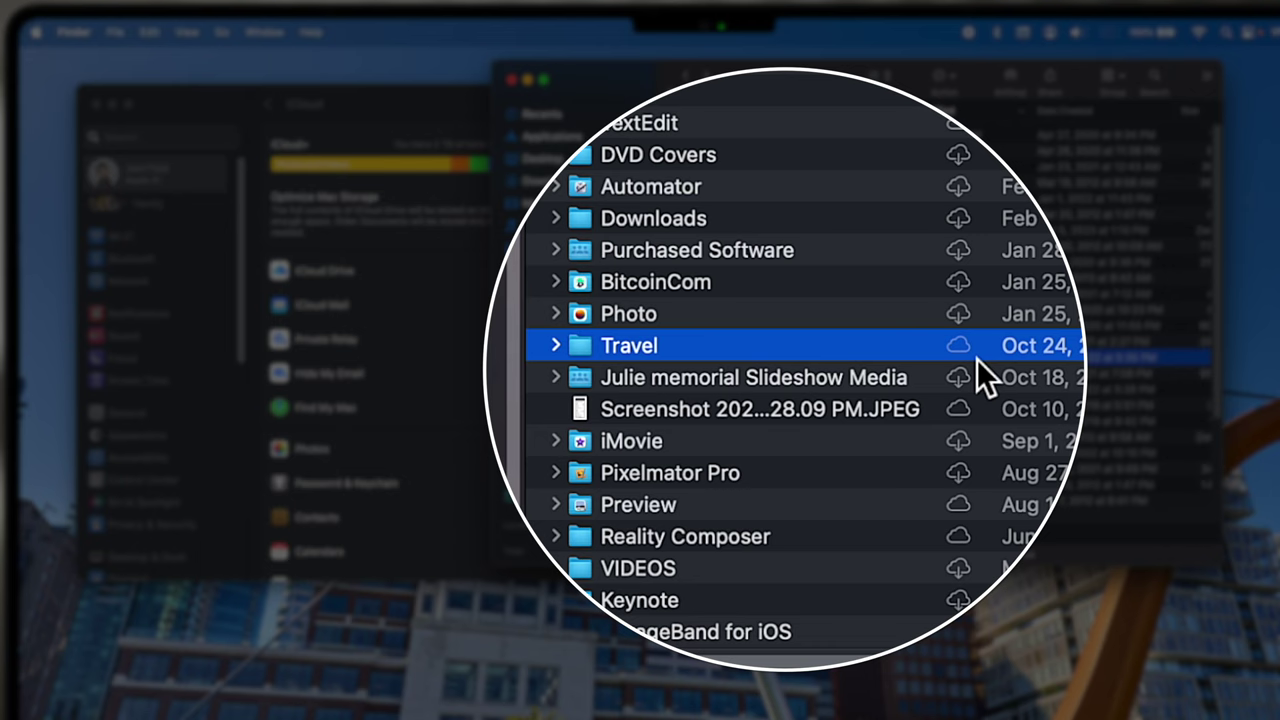
{"action": "left_click", "coordinate": [555, 345]}
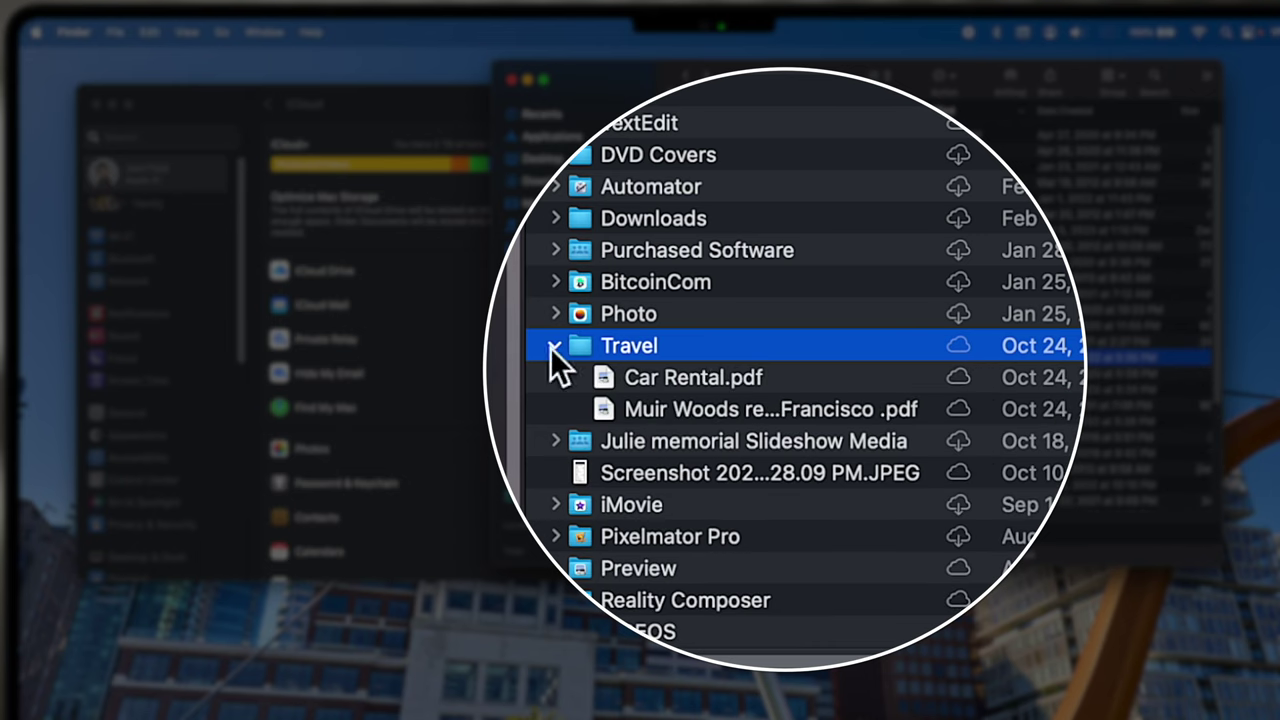
{"action": "left_click", "coordinate": [767, 381]}
{"action": "left_click", "coordinate": [829, 412]}
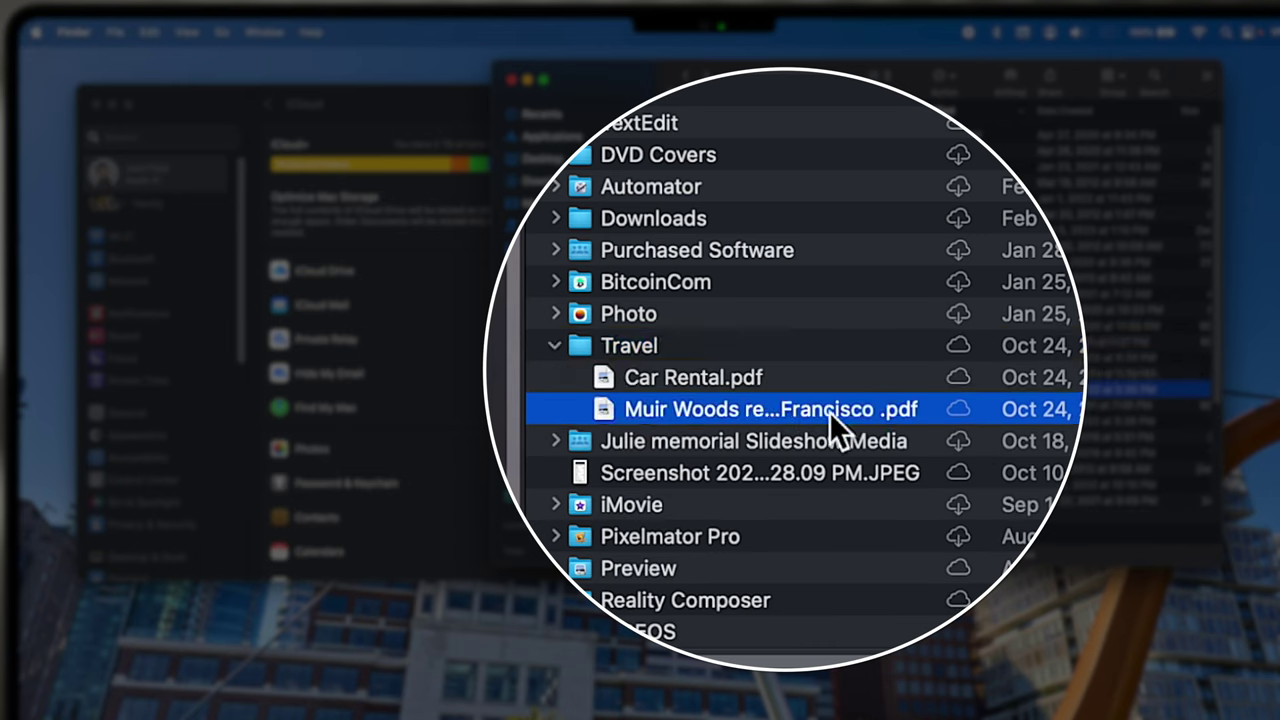
Step: Remove the local download of the expanded Travel folder and check the iCloud status of its two PDFs
{"action": "right_click", "coordinate": [696, 348]}
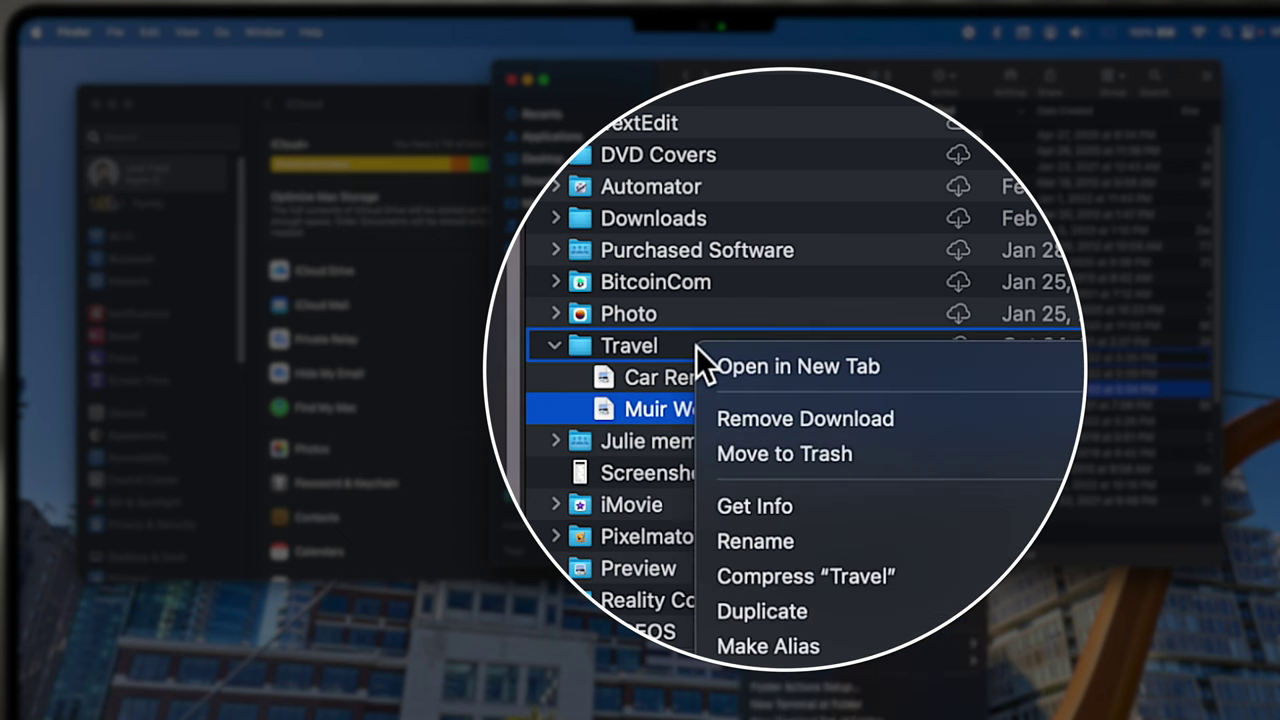
{"action": "left_click", "coordinate": [826, 416]}
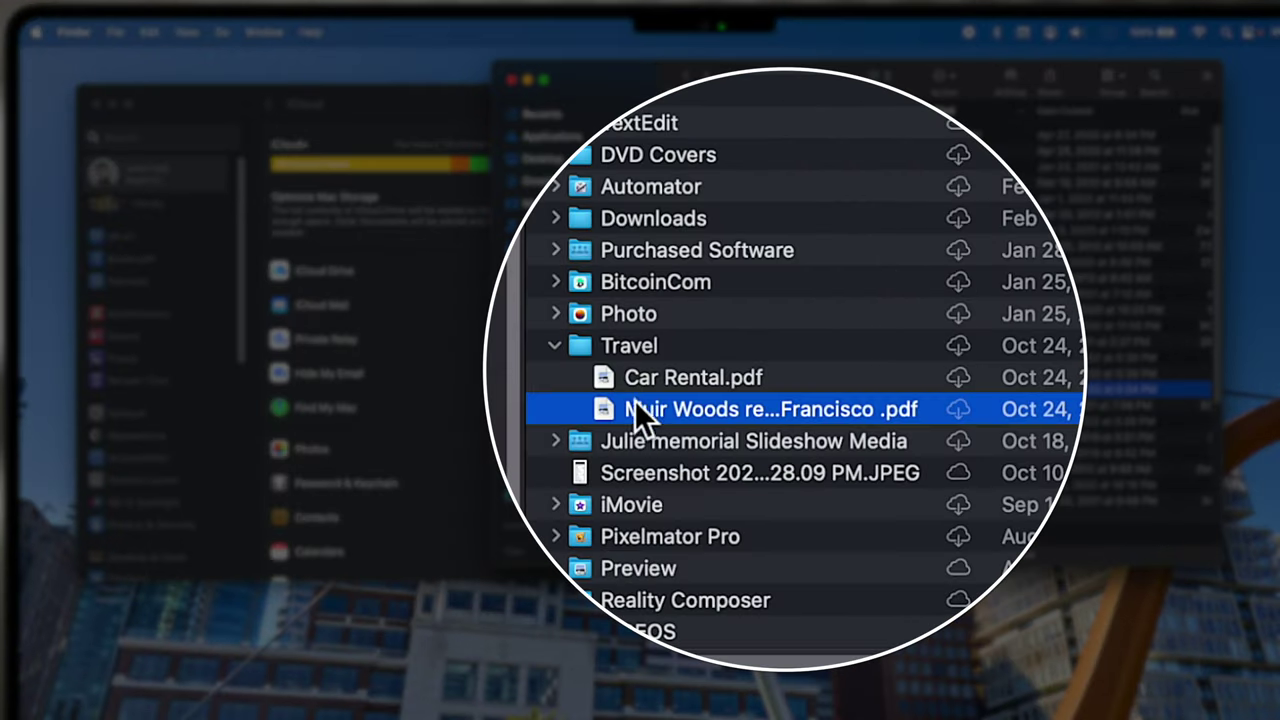
{"action": "left_click", "coordinate": [638, 389]}
{"action": "left_click", "coordinate": [704, 414]}
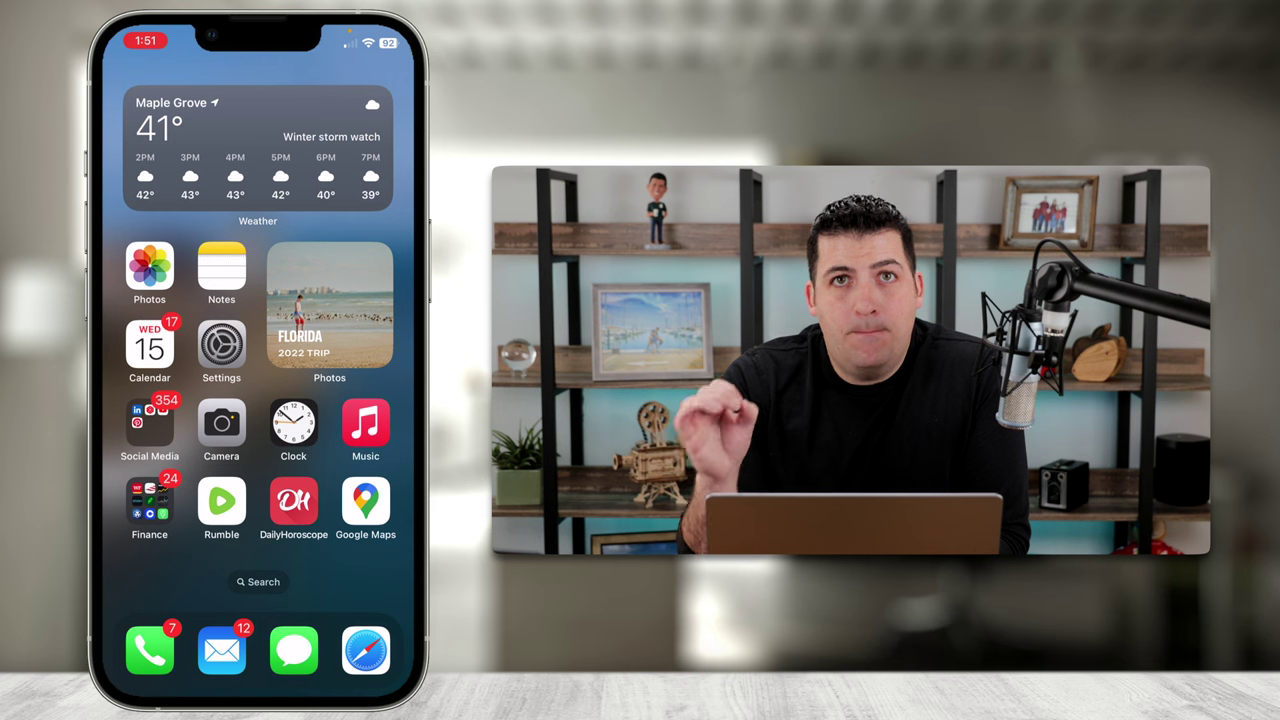
Step: Open the iCloud Photos settings under the Apple ID on the iPhone and examine the Optimize iPhone Storage option
{"action": "left_click", "coordinate": [221, 344]}
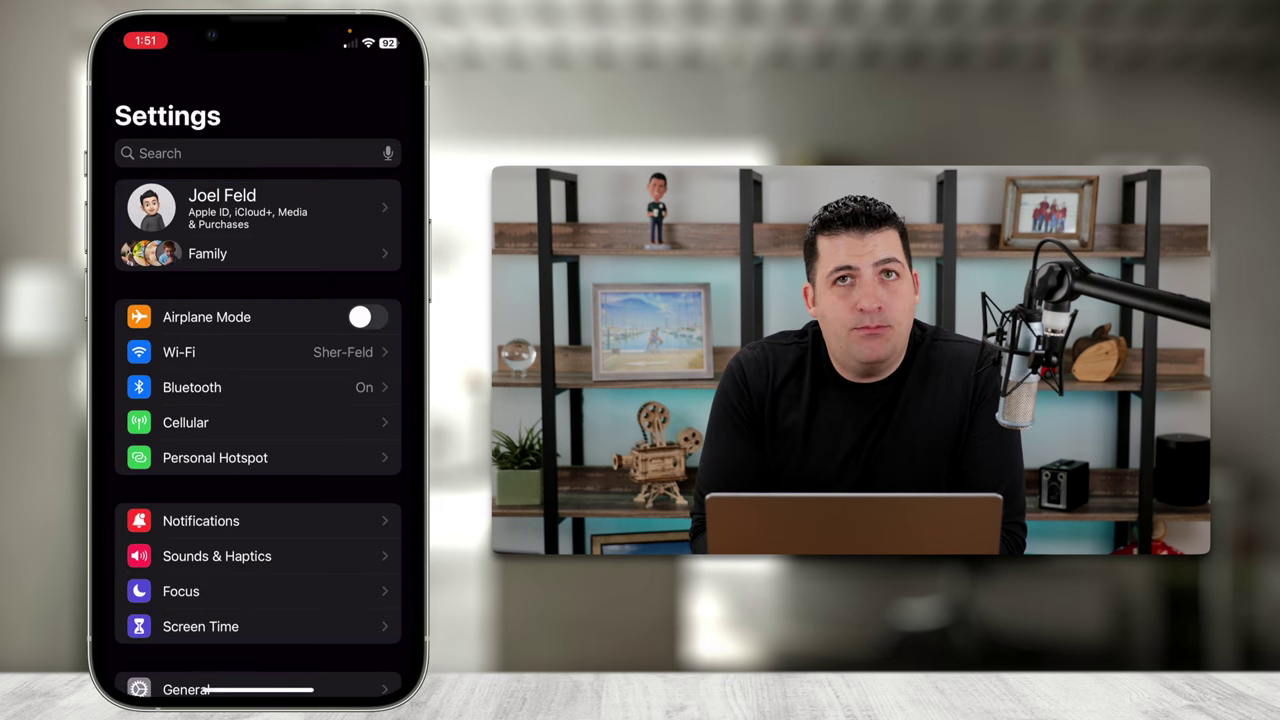
{"action": "left_click", "coordinate": [267, 207]}
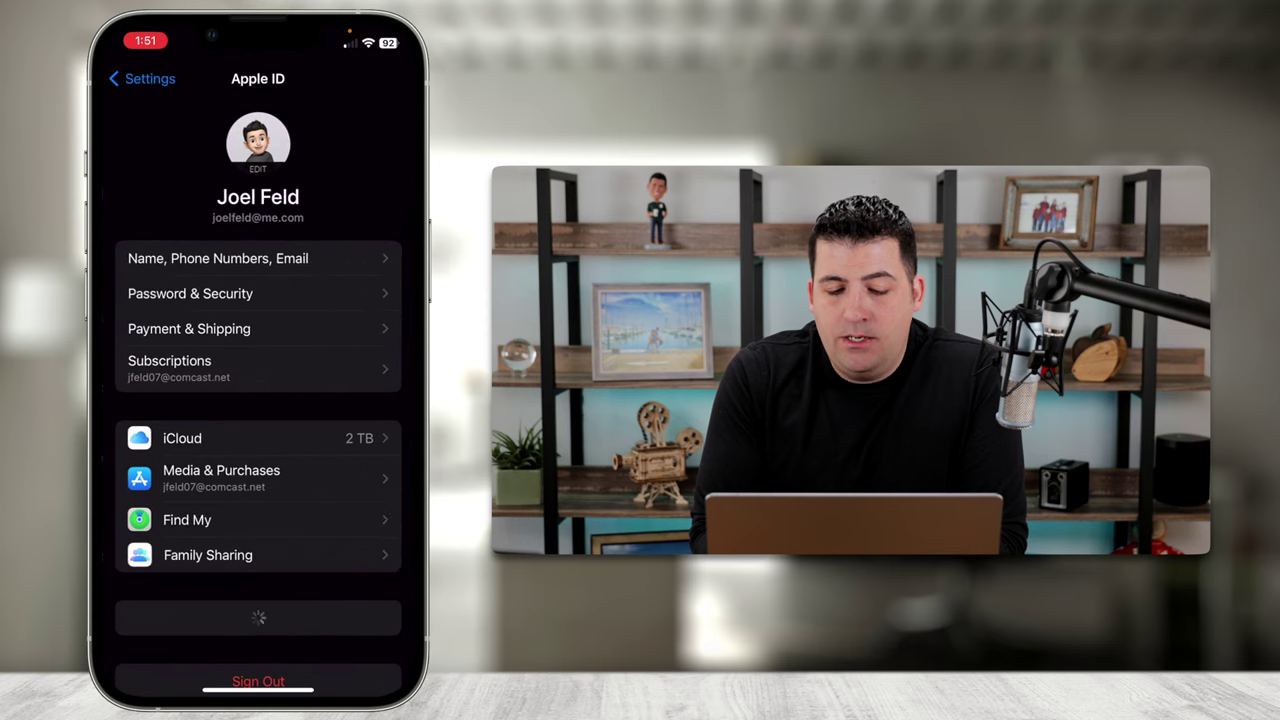
{"action": "left_click", "coordinate": [257, 434]}
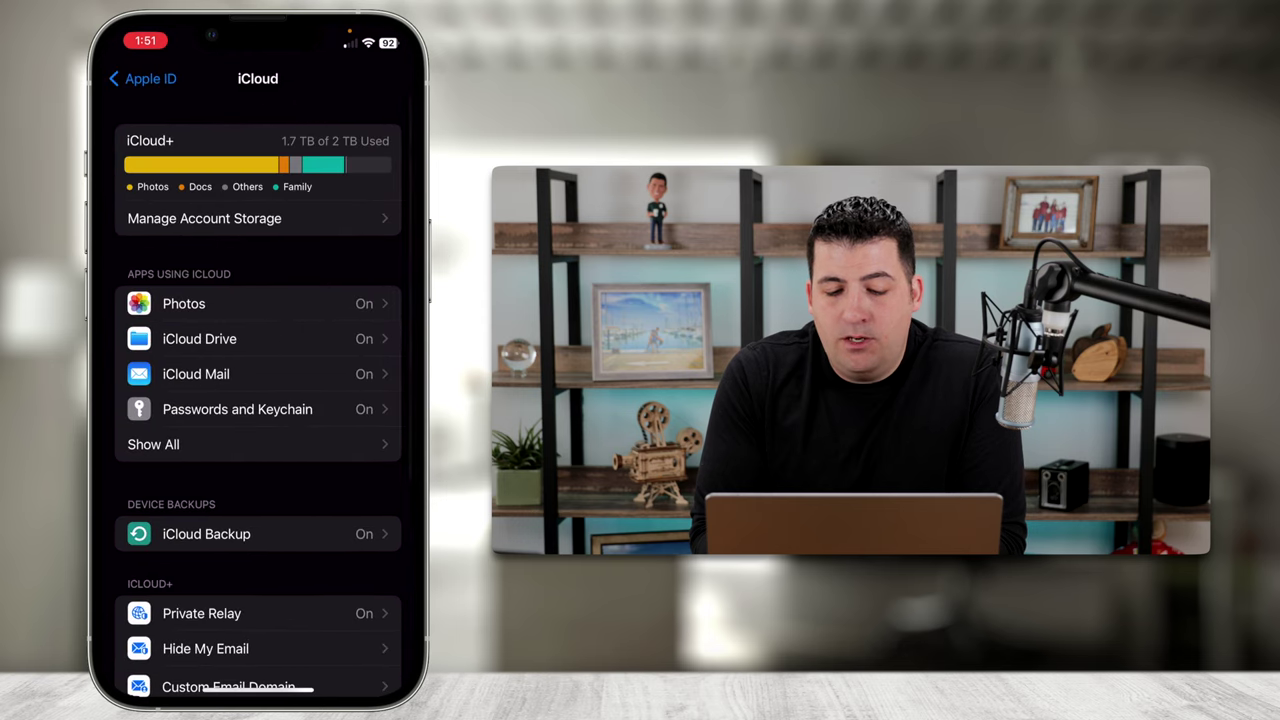
{"action": "left_click", "coordinate": [263, 305]}
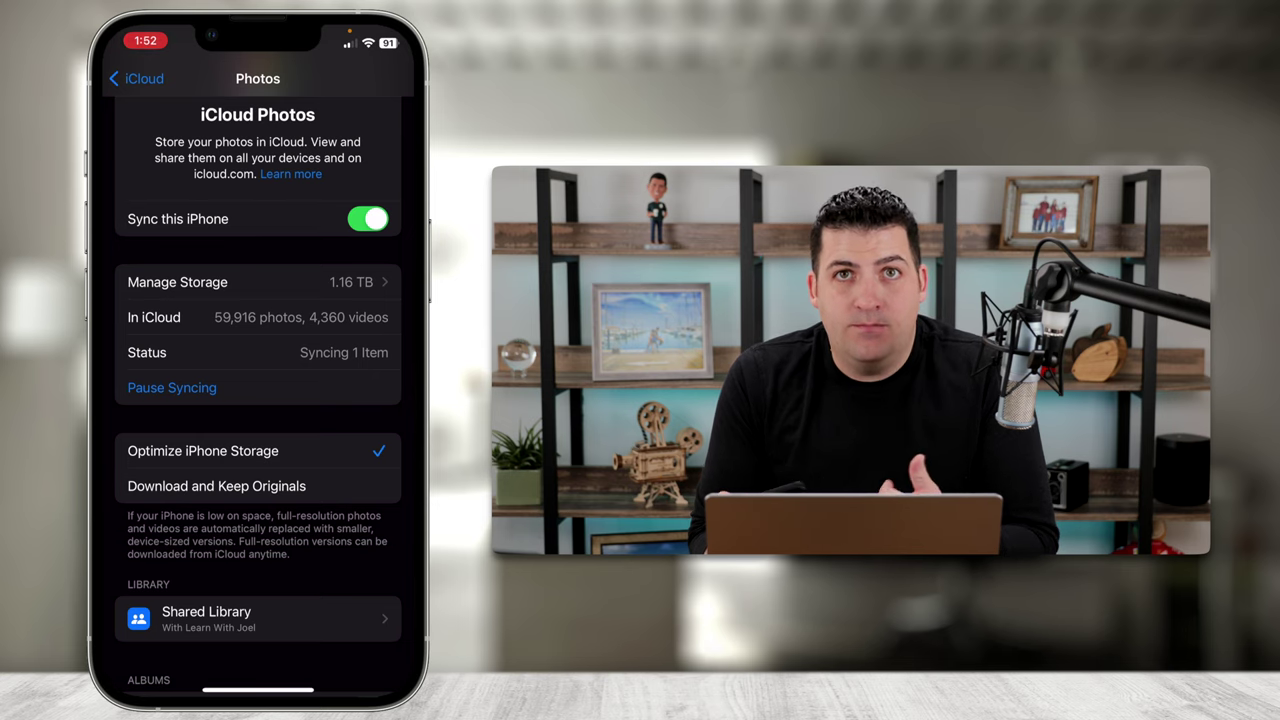
Step: Look through the documents and data stored in iCloud Drive from the iPhone's iCloud settings, including the Travel folder
{"action": "left_click", "coordinate": [139, 80]}
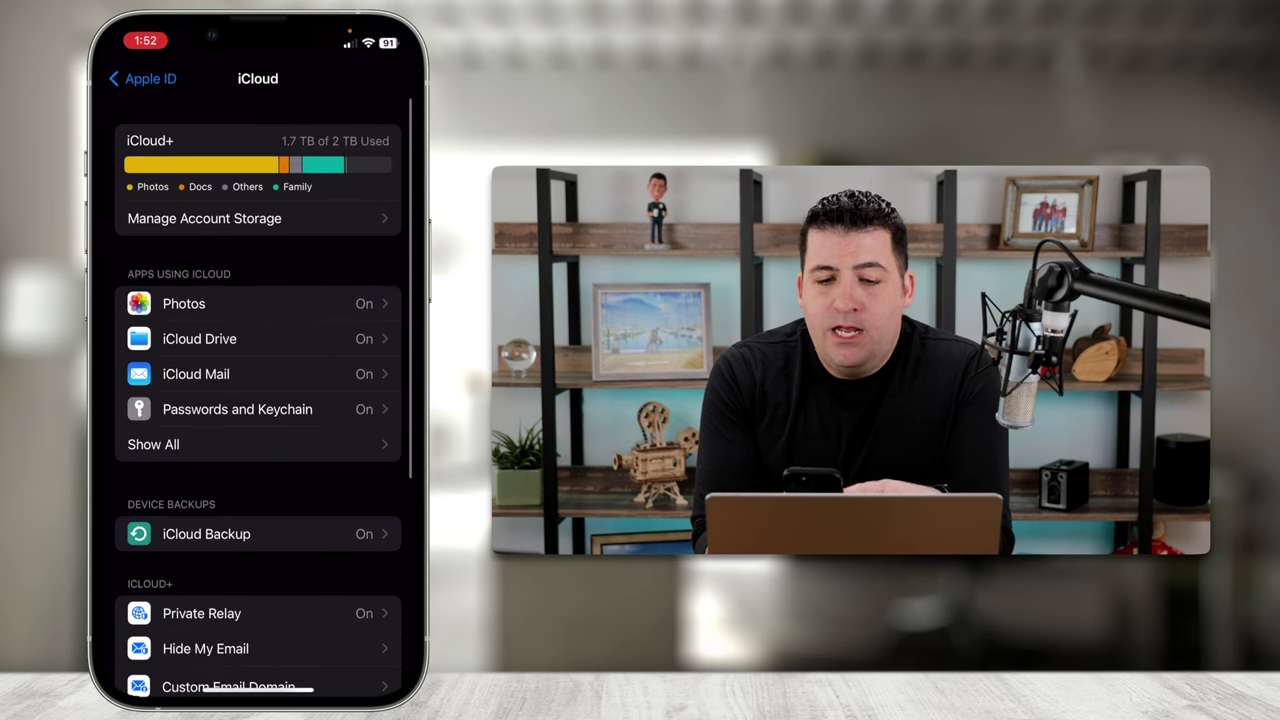
{"action": "left_click", "coordinate": [263, 334]}
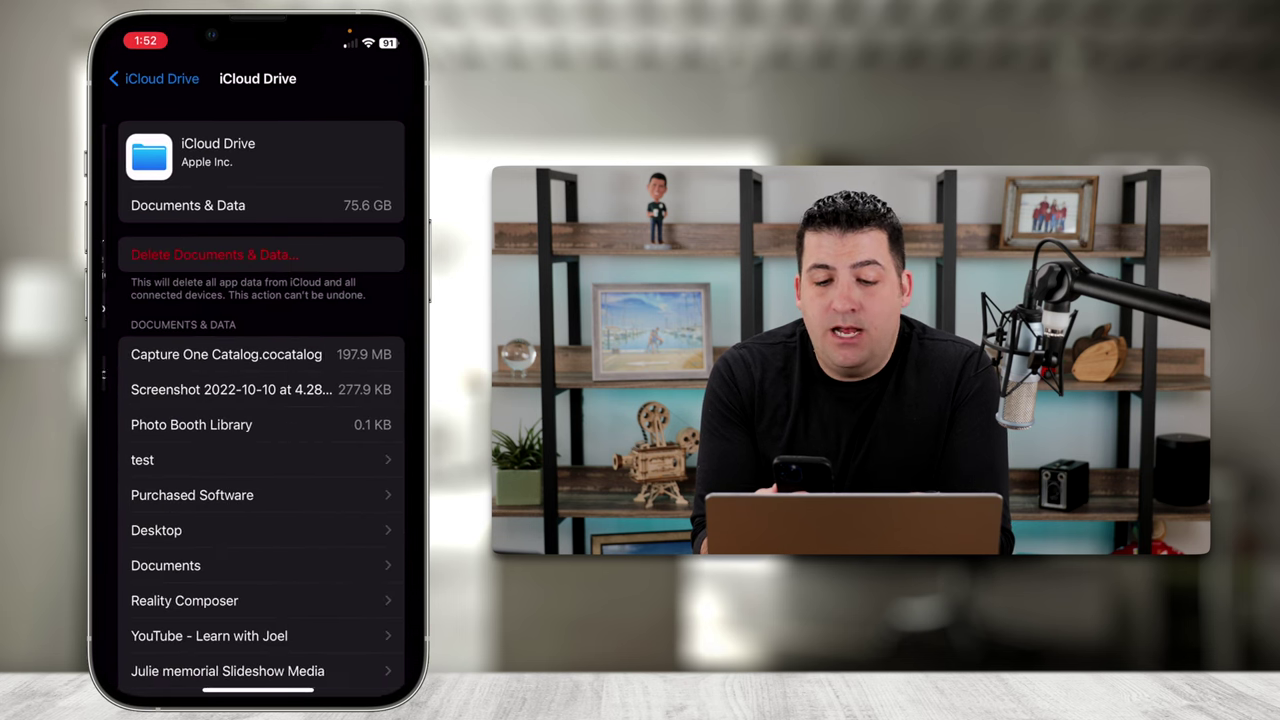
{"action": "scroll", "coordinate": [258, 450], "scroll_direction": "down", "scroll_amount": 4}
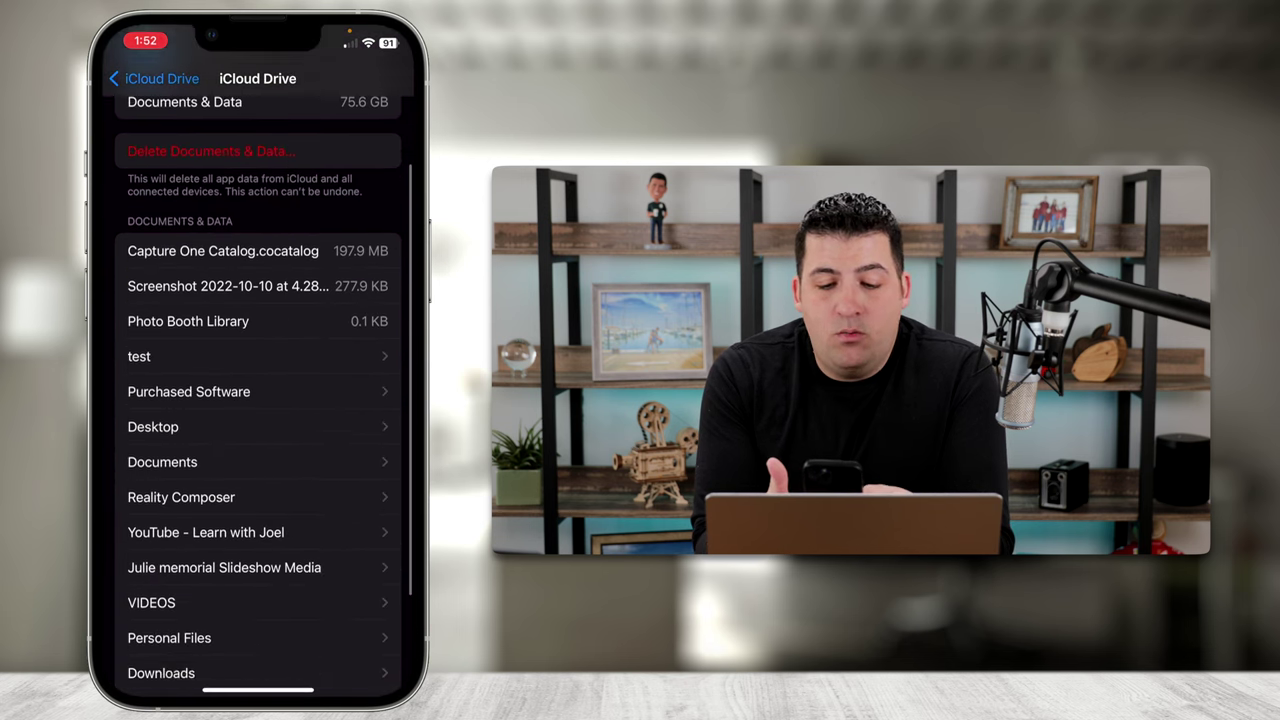
{"action": "scroll", "coordinate": [258, 400], "scroll_direction": "up", "scroll_amount": 2}
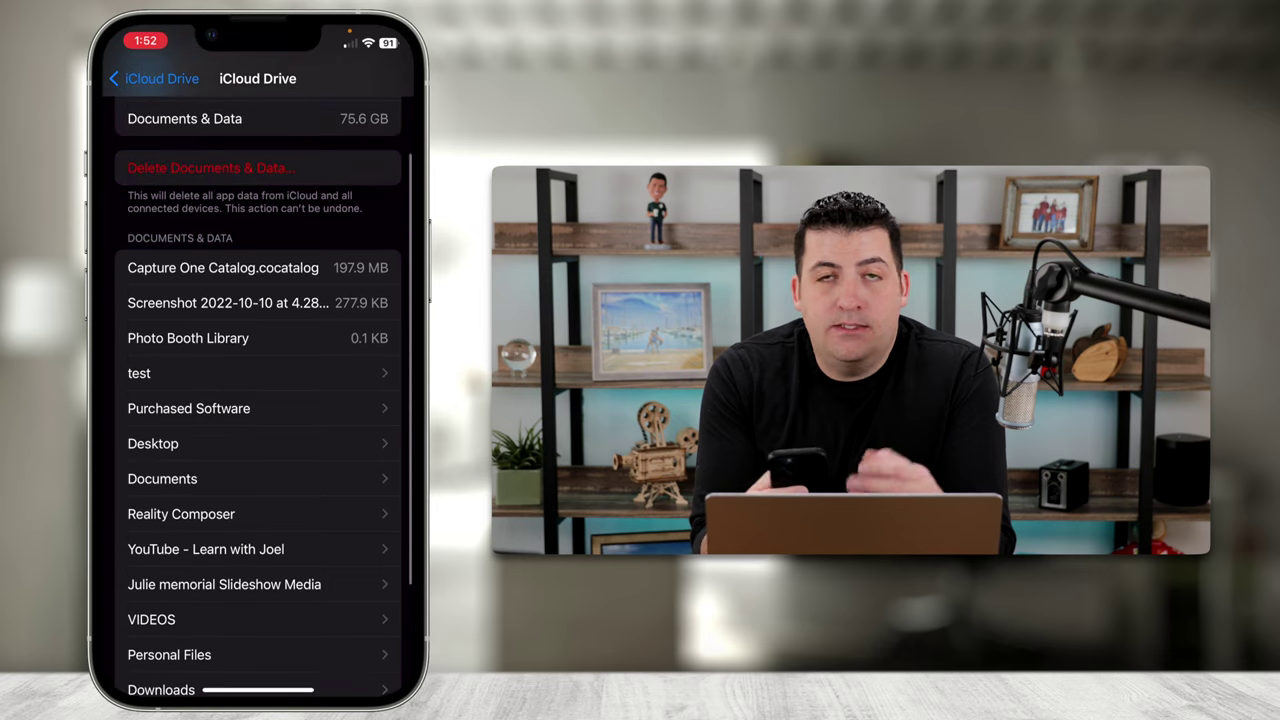
{"action": "scroll", "coordinate": [258, 400], "scroll_direction": "down", "scroll_amount": 2}
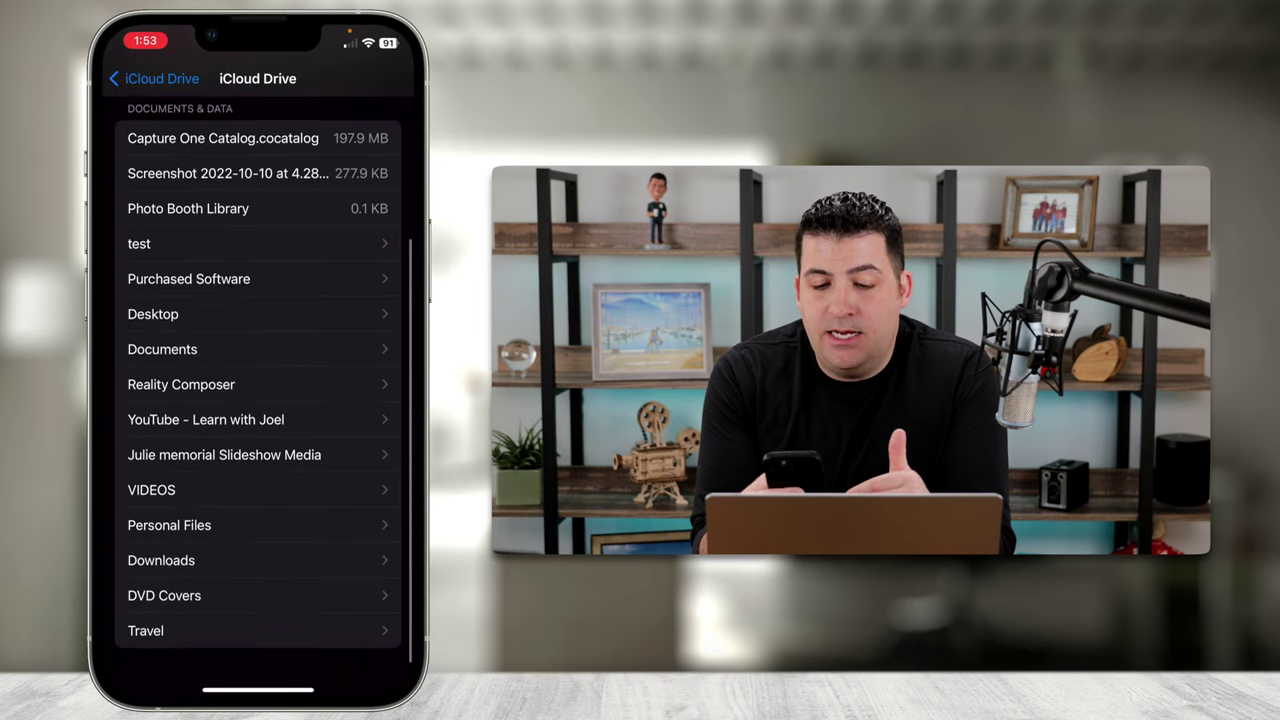
{"action": "left_click", "coordinate": [258, 638]}
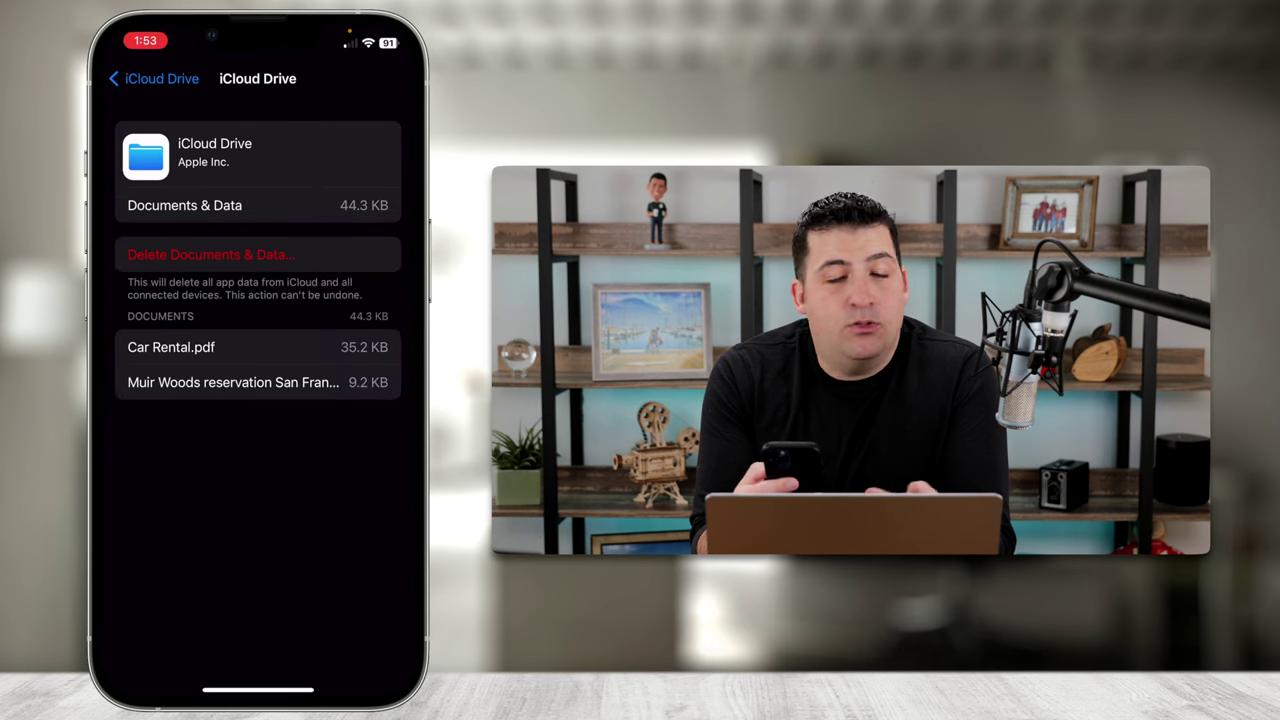
{"action": "left_click", "coordinate": [155, 78]}
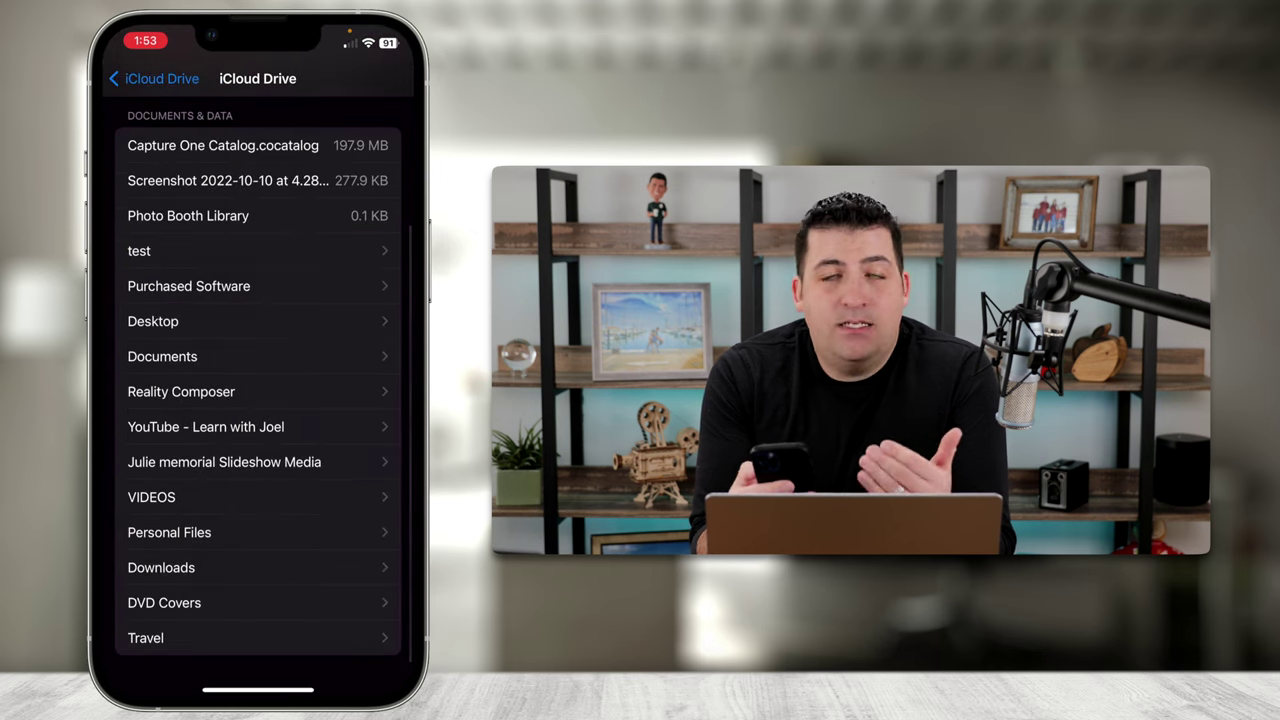
{"action": "left_click", "coordinate": [155, 78]}
Step: Leave the iPhone's Settings and view the Desktop folder of iCloud Drive in the Files app
{"action": "left_click_drag", "start_coordinate": [258, 690], "coordinate": [258, 420]}
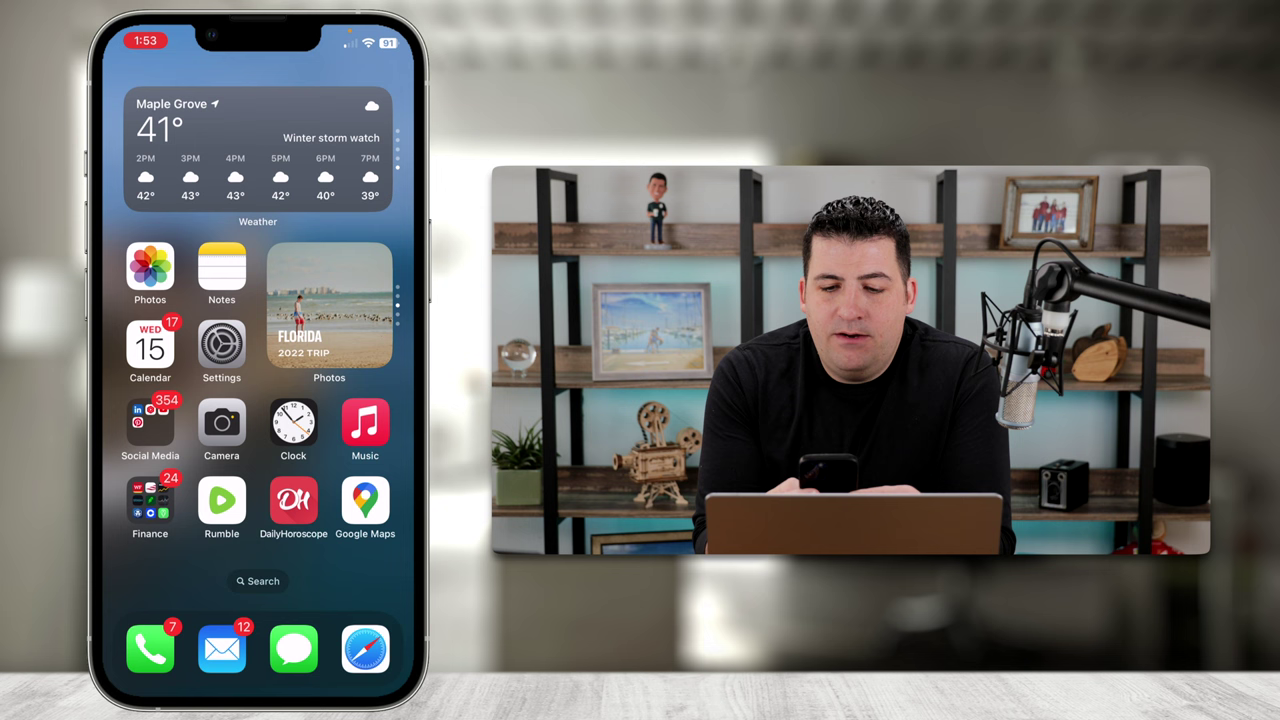
{"action": "left_click_drag", "start_coordinate": [360, 450], "coordinate": [150, 450]}
{"action": "left_click", "coordinate": [365, 265]}
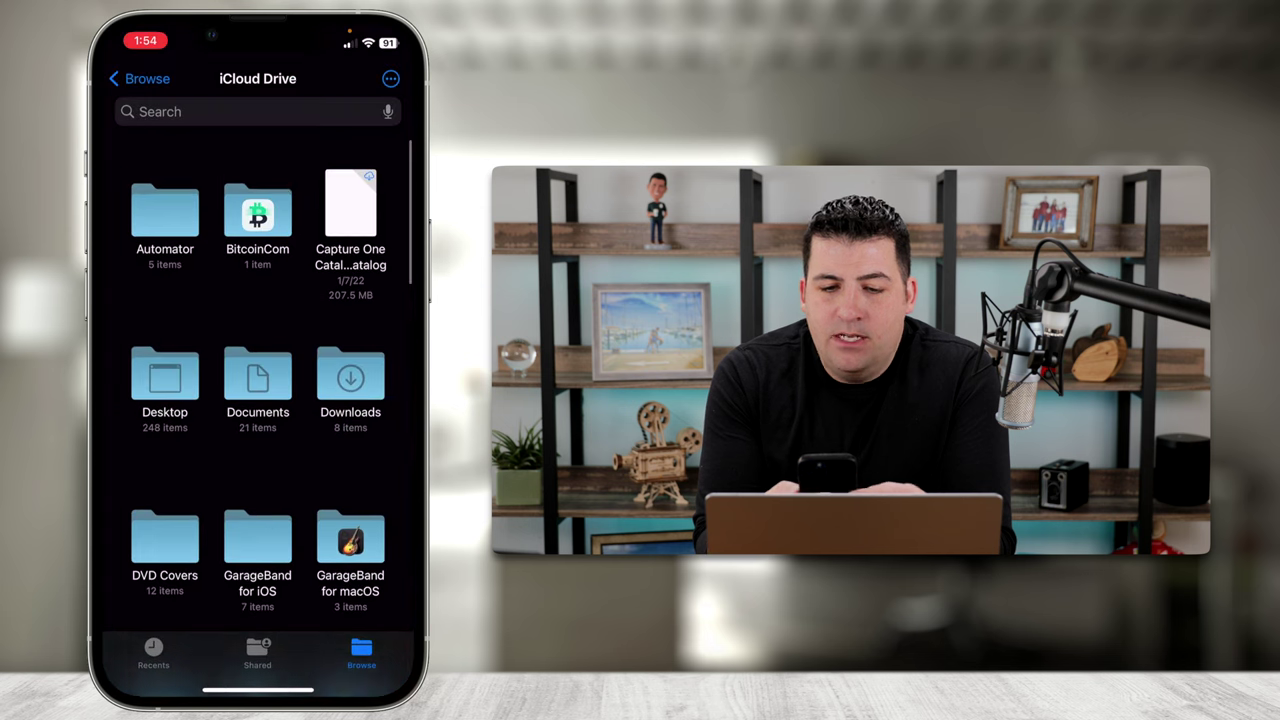
{"action": "left_click", "coordinate": [163, 371]}
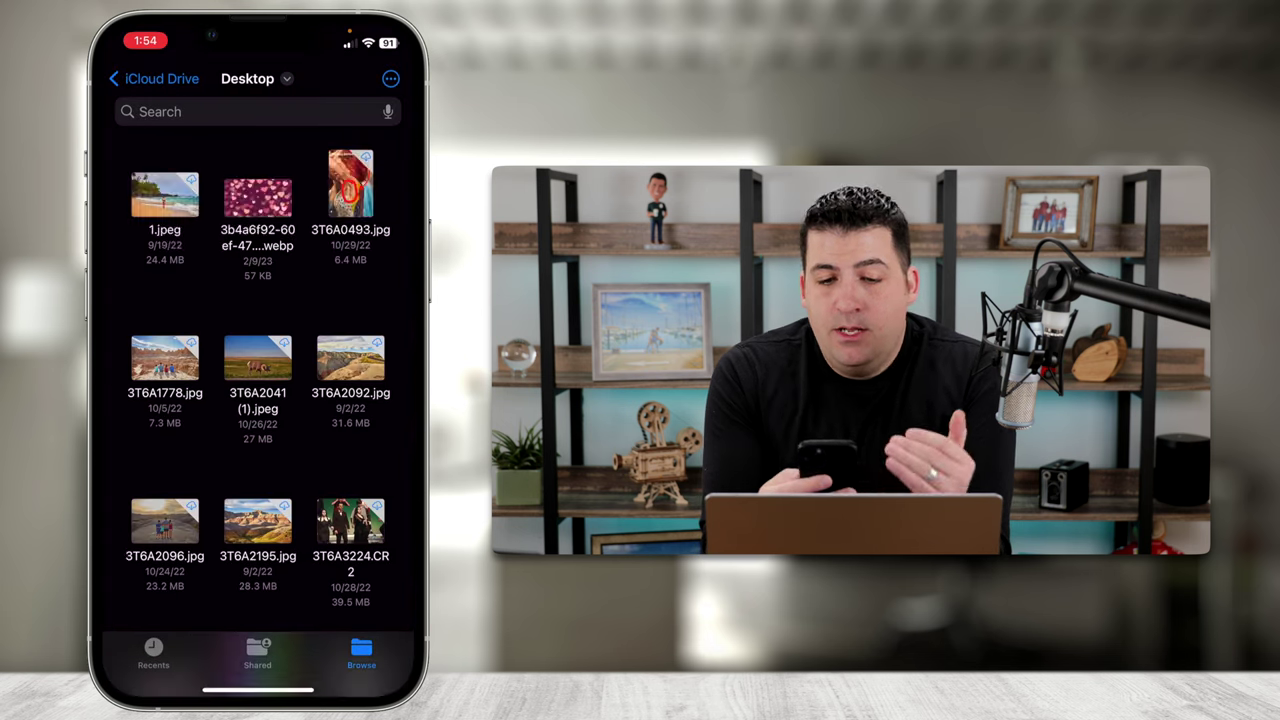
Step: Look through the Desktop folder's files and examine which thumbnails carry the iCloud download symbol
{"action": "scroll", "coordinate": [258, 400], "scroll_direction": "down", "scroll_amount": 2}
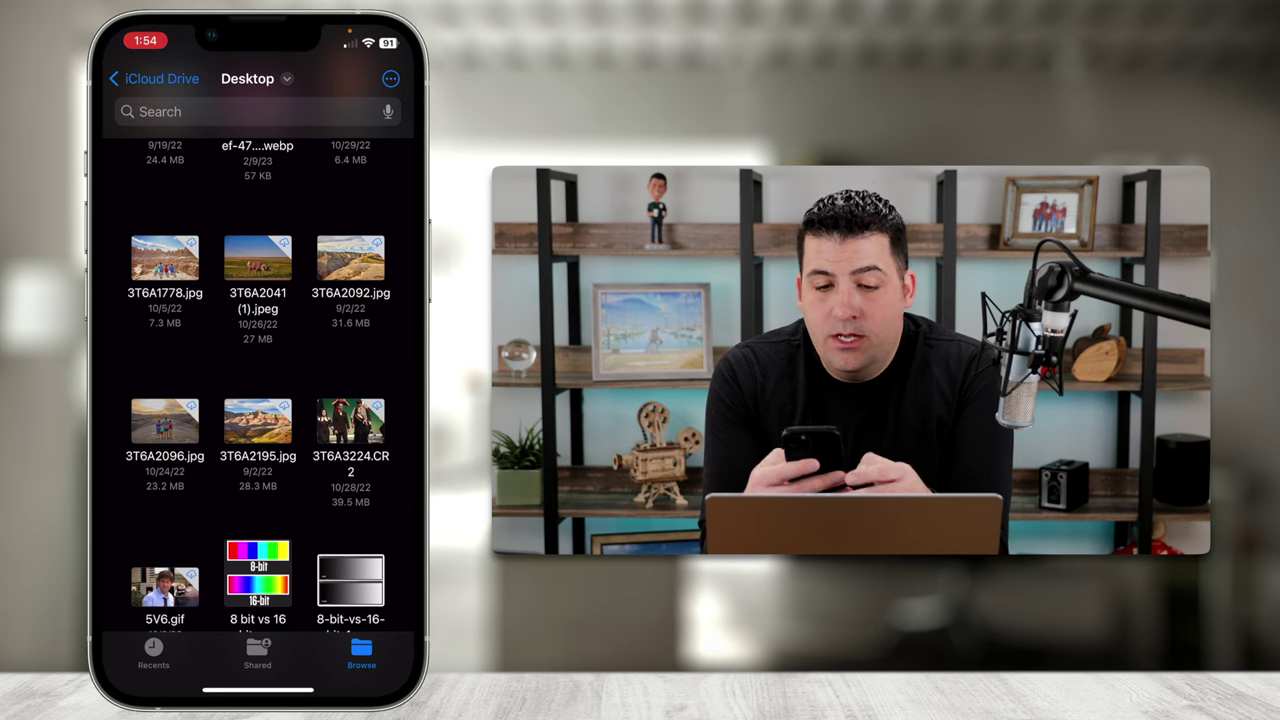
{"action": "scroll", "coordinate": [258, 400], "scroll_direction": "up", "scroll_amount": 2}
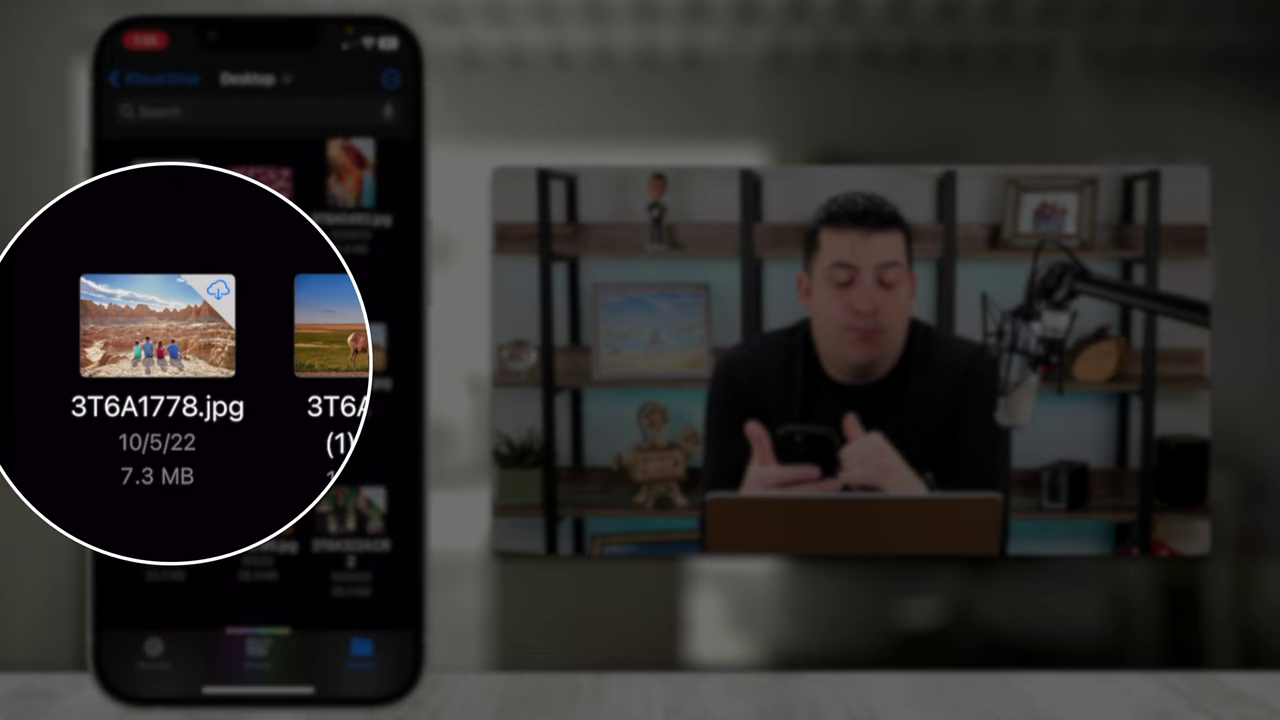
{"action": "scroll", "coordinate": [258, 400], "scroll_direction": "down", "scroll_amount": 1}
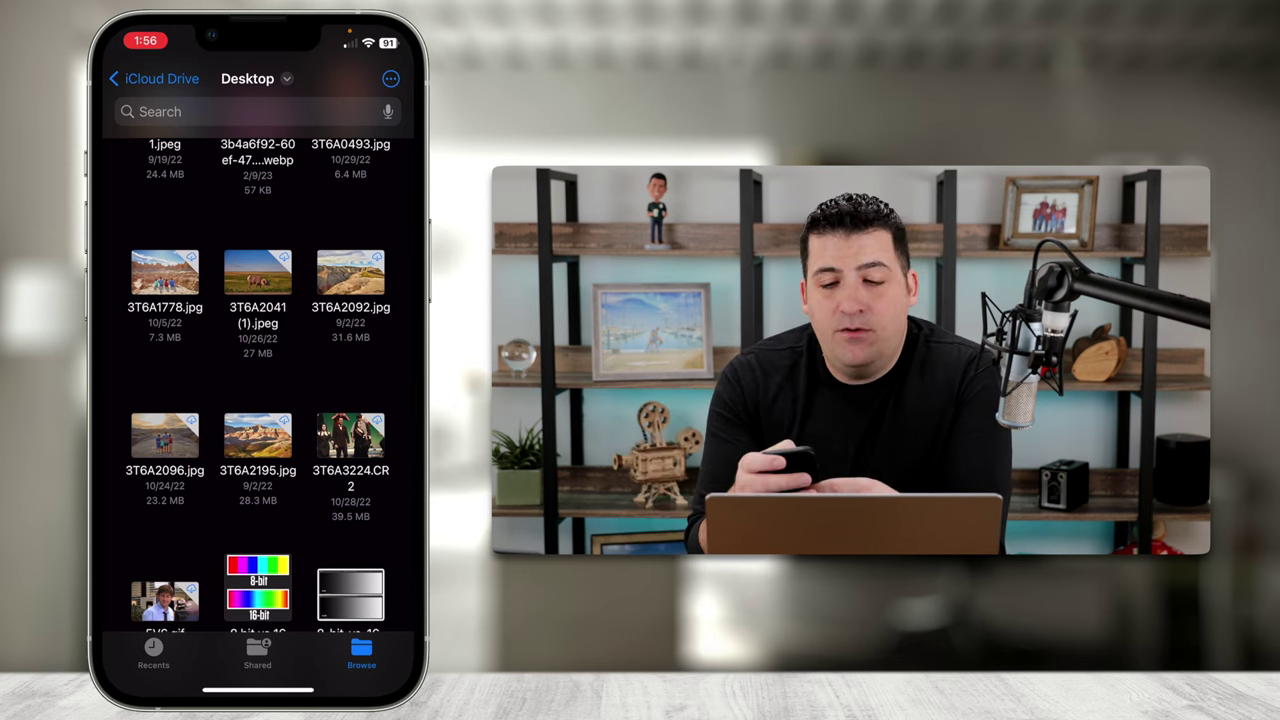
{"action": "scroll", "coordinate": [258, 380], "scroll_direction": "down", "scroll_amount": 1}
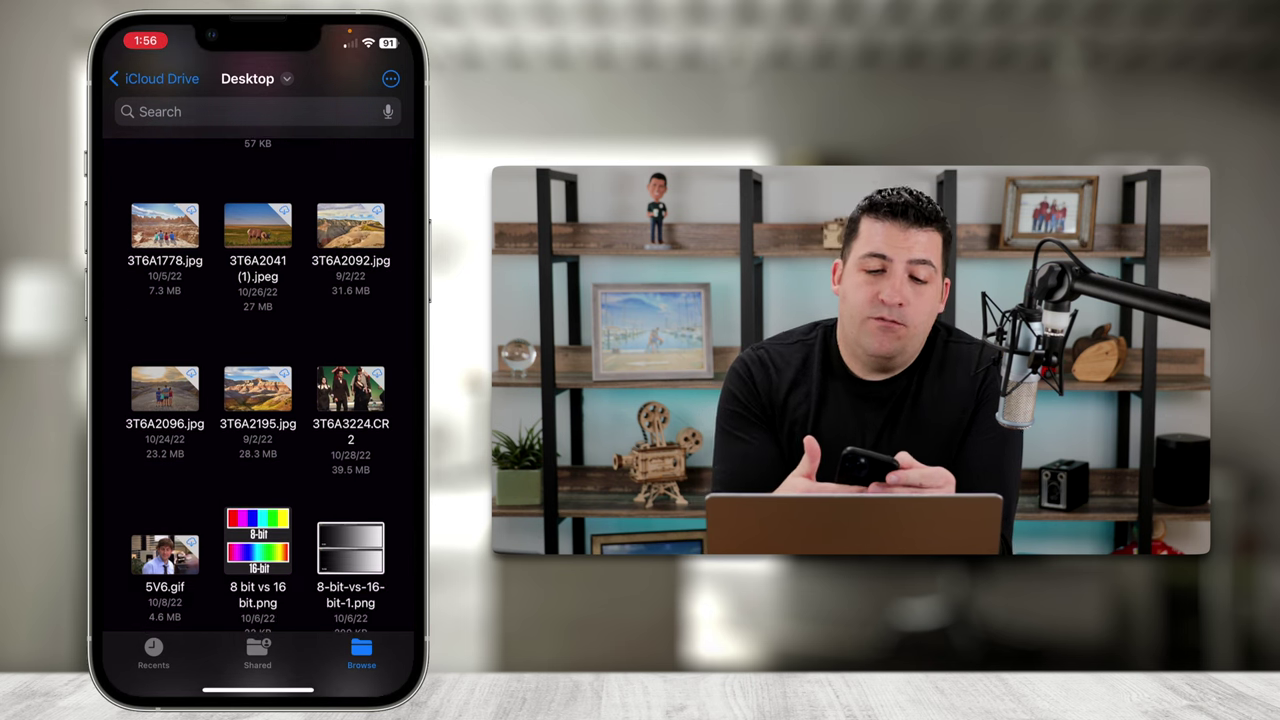
Step: Return to the iCloud Drive overview and download the entire Desktop folder to the iPhone
{"action": "left_click", "coordinate": [155, 78]}
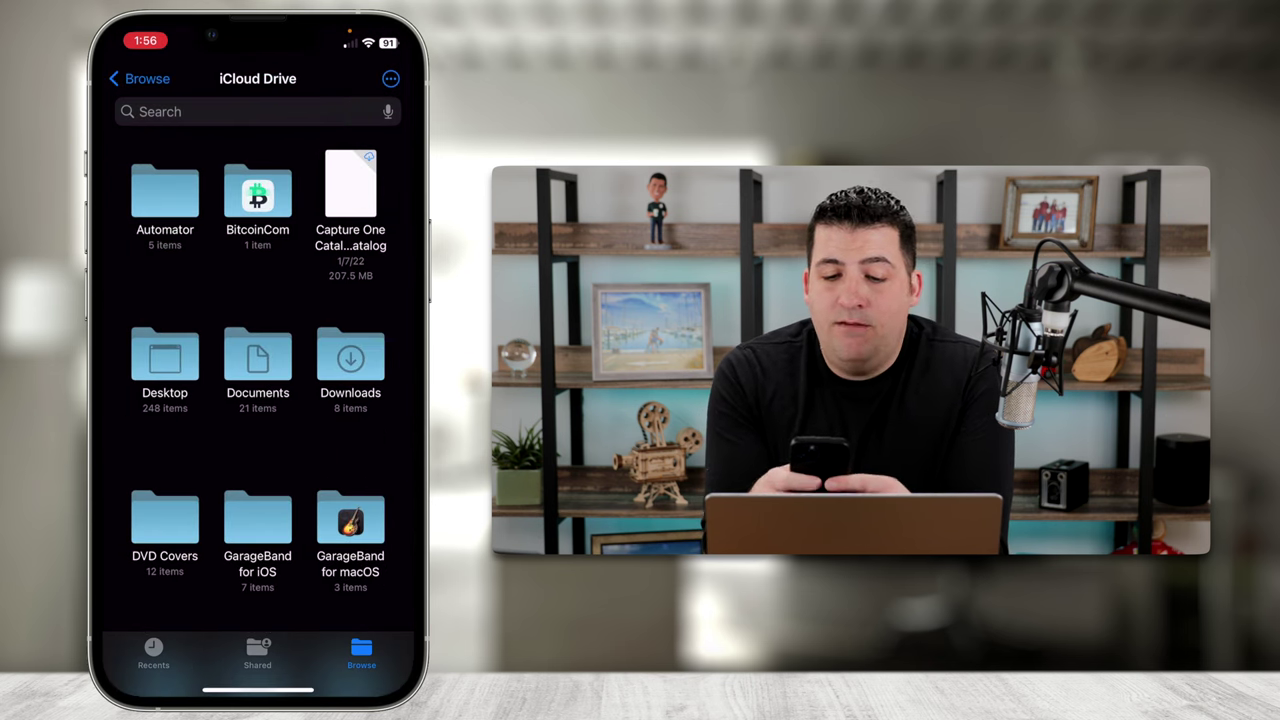
{"action": "right_click", "coordinate": [165, 355]}
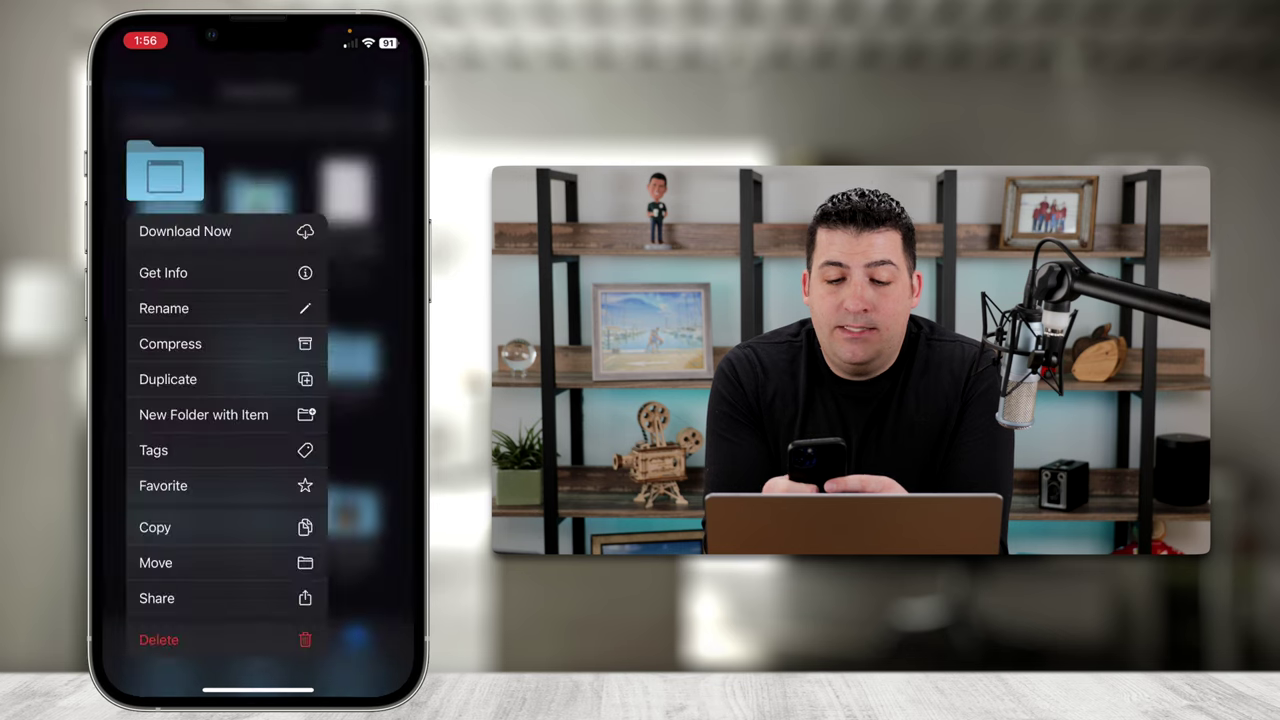
{"action": "left_click", "coordinate": [185, 232]}
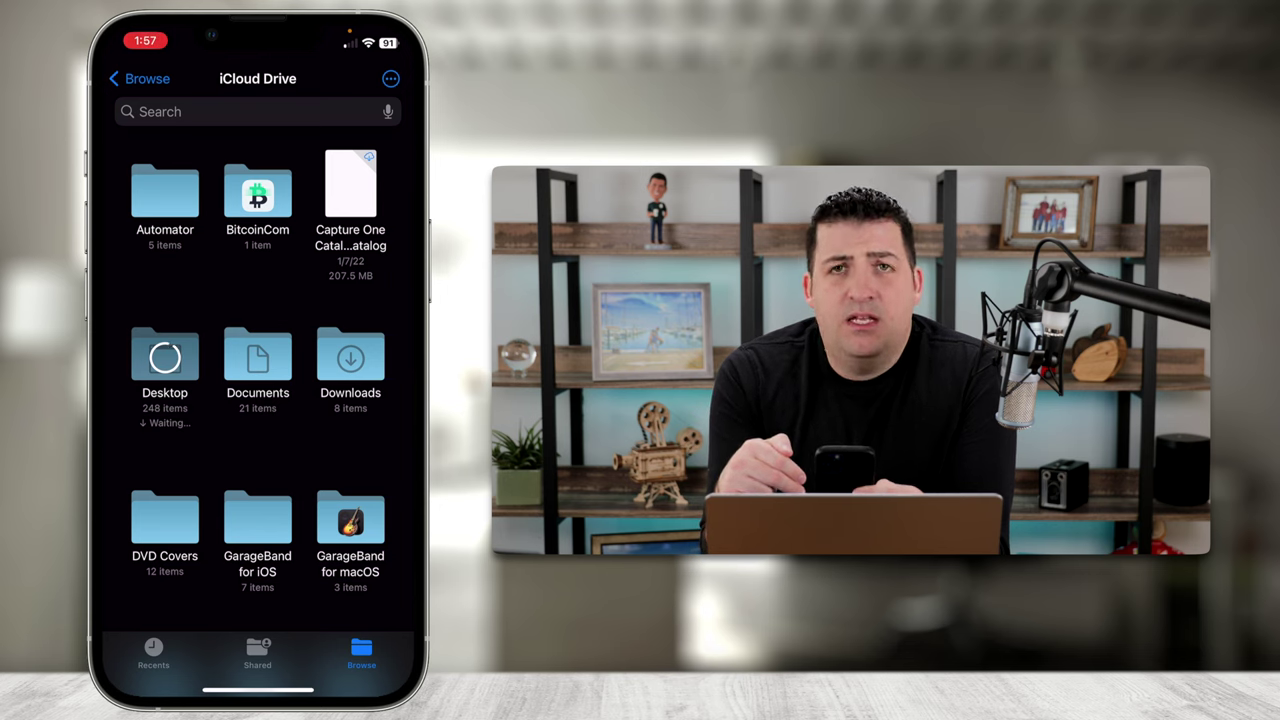
Step: Open the Desktop folder in iCloud Drive and examine the download status of its individual files
{"action": "left_click", "coordinate": [165, 358]}
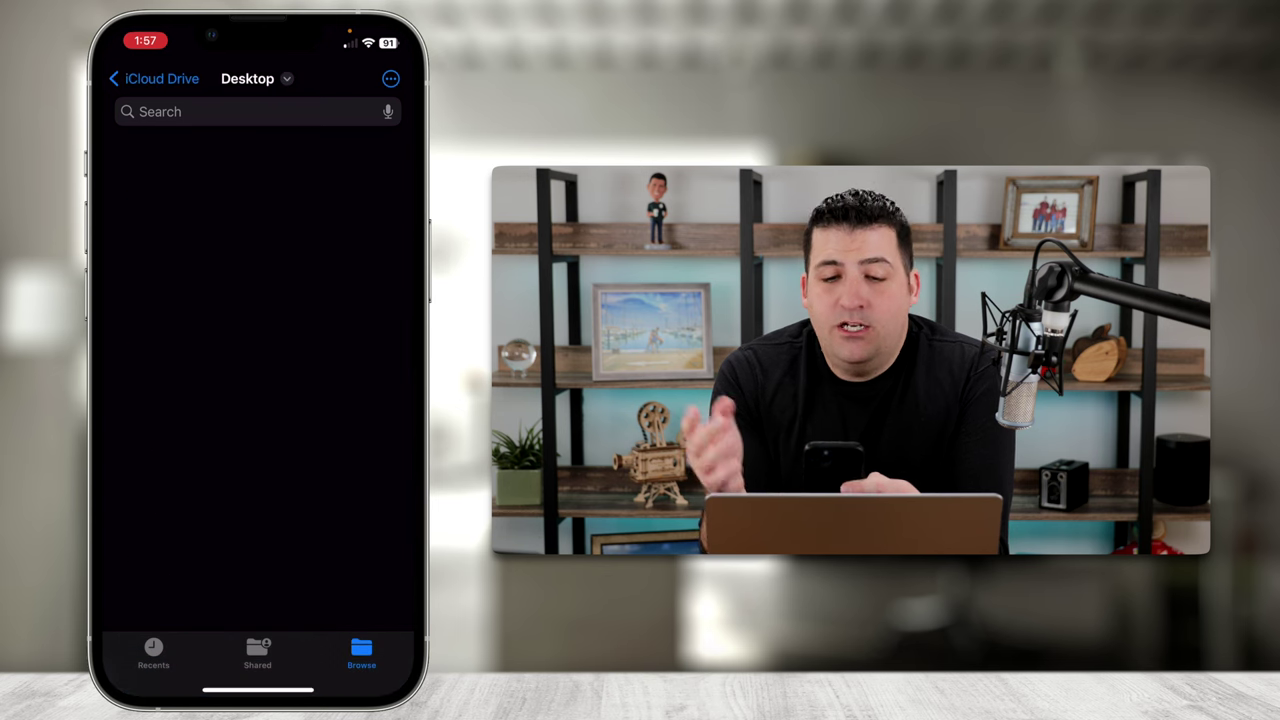
{"action": "scroll", "coordinate": [258, 380], "scroll_direction": "down", "scroll_amount": 2}
{"action": "scroll", "coordinate": [258, 380], "scroll_direction": "down", "scroll_amount": 2}
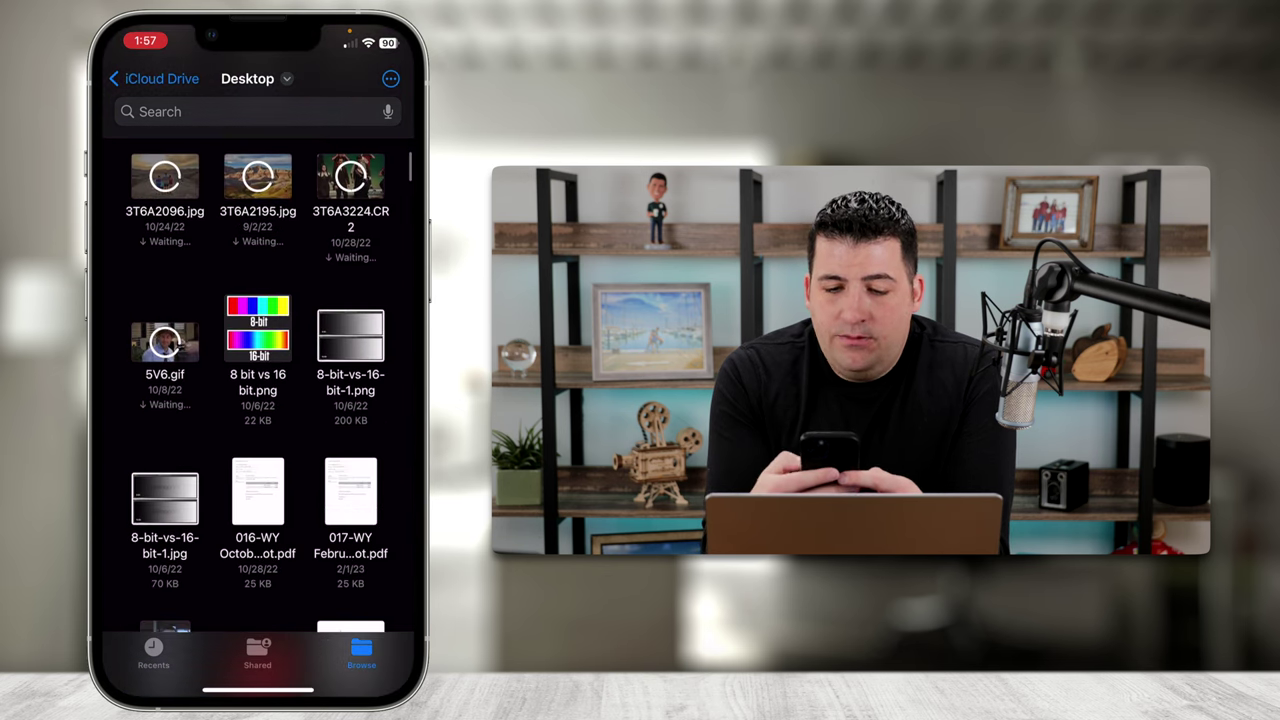
{"action": "scroll", "coordinate": [258, 380], "scroll_direction": "down", "scroll_amount": 10}
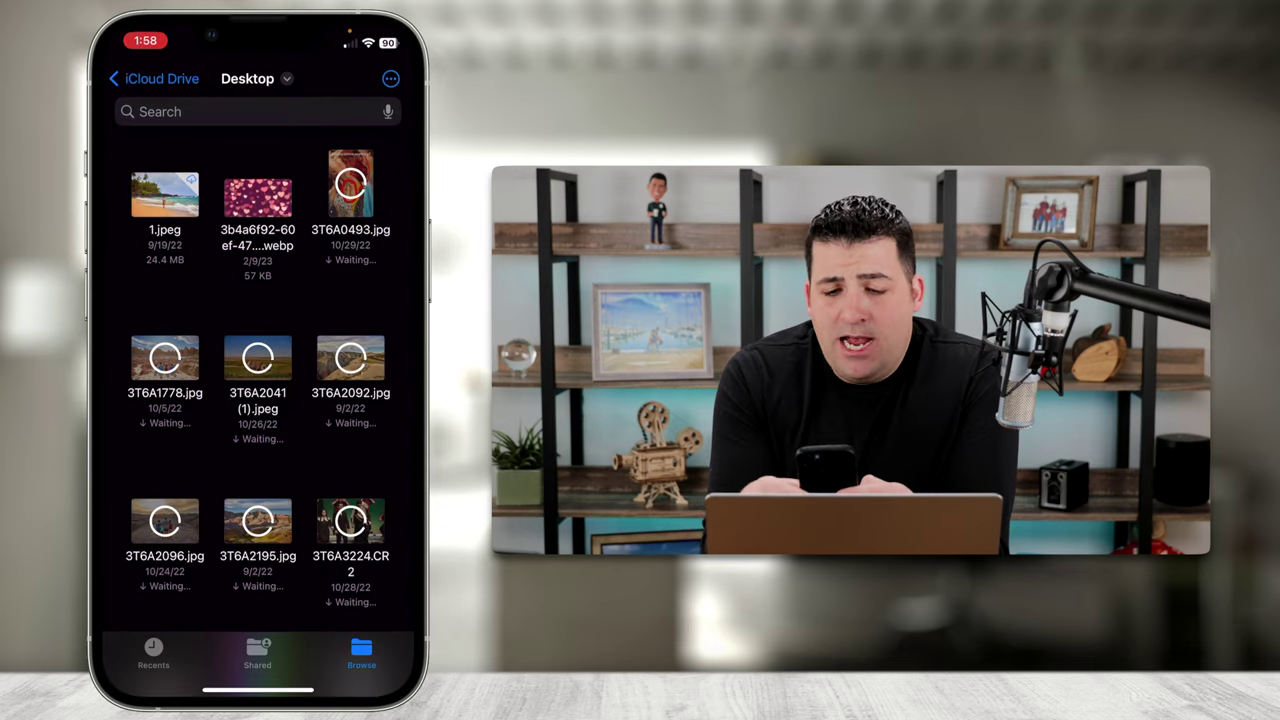
{"action": "scroll", "coordinate": [258, 380], "scroll_direction": "down", "scroll_amount": 3}
{"action": "scroll", "coordinate": [258, 380], "scroll_direction": "down", "scroll_amount": 2}
{"action": "scroll", "coordinate": [258, 380], "scroll_direction": "down", "scroll_amount": 5}
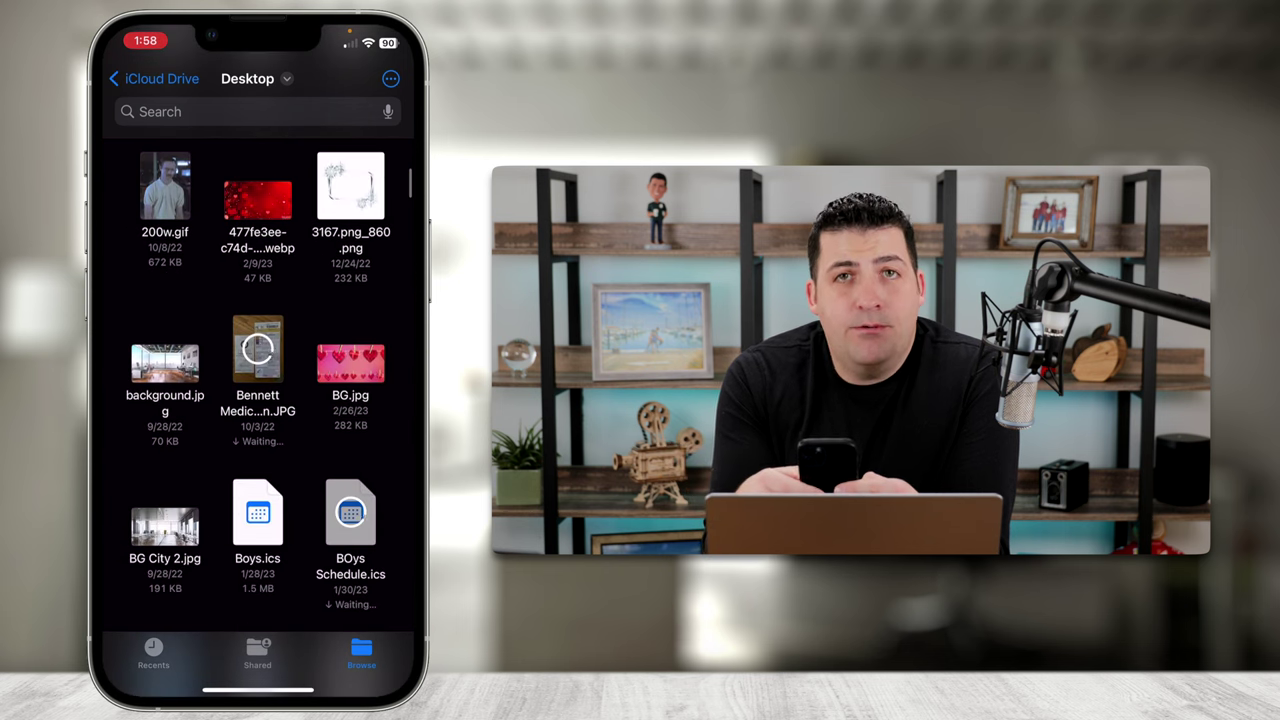
{"action": "scroll", "coordinate": [258, 380], "scroll_direction": "down", "scroll_amount": 8}
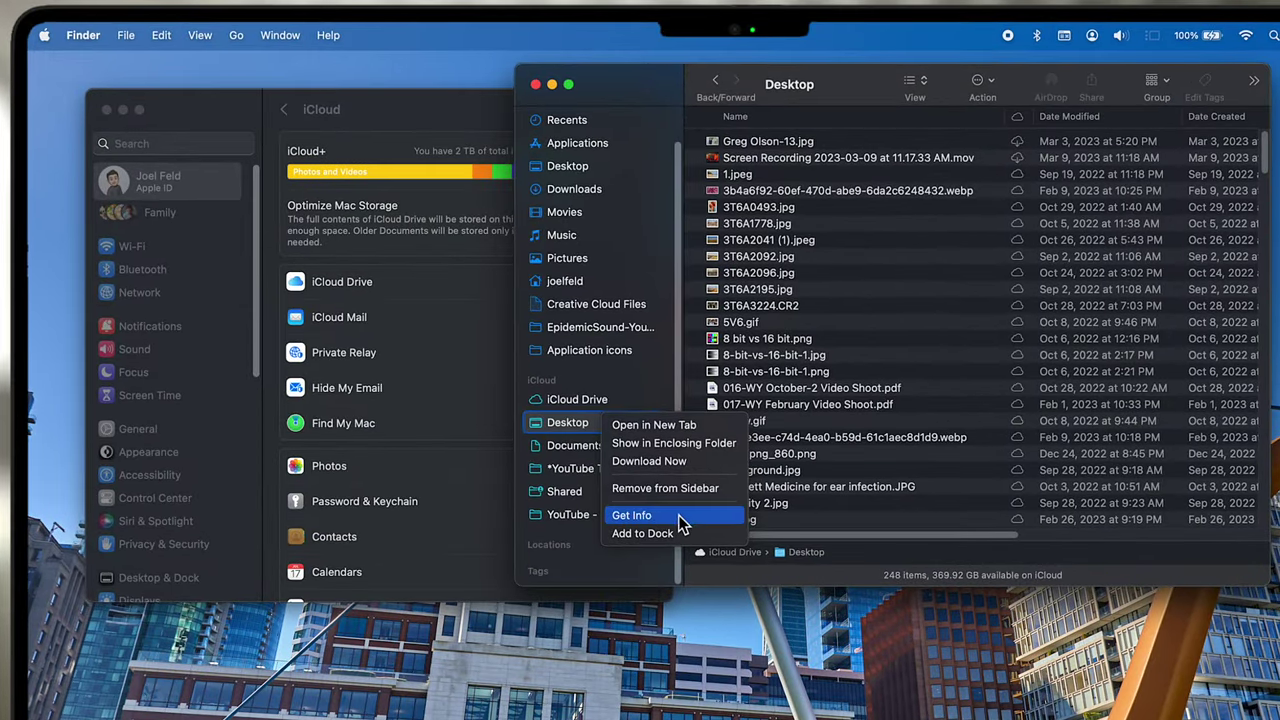
Step: Show the iCloud Desktop folder's info in Finder on the Mac, and revisit the Desktop folder in the iPhone's iCloud Drive
{"action": "left_click", "coordinate": [678, 515]}
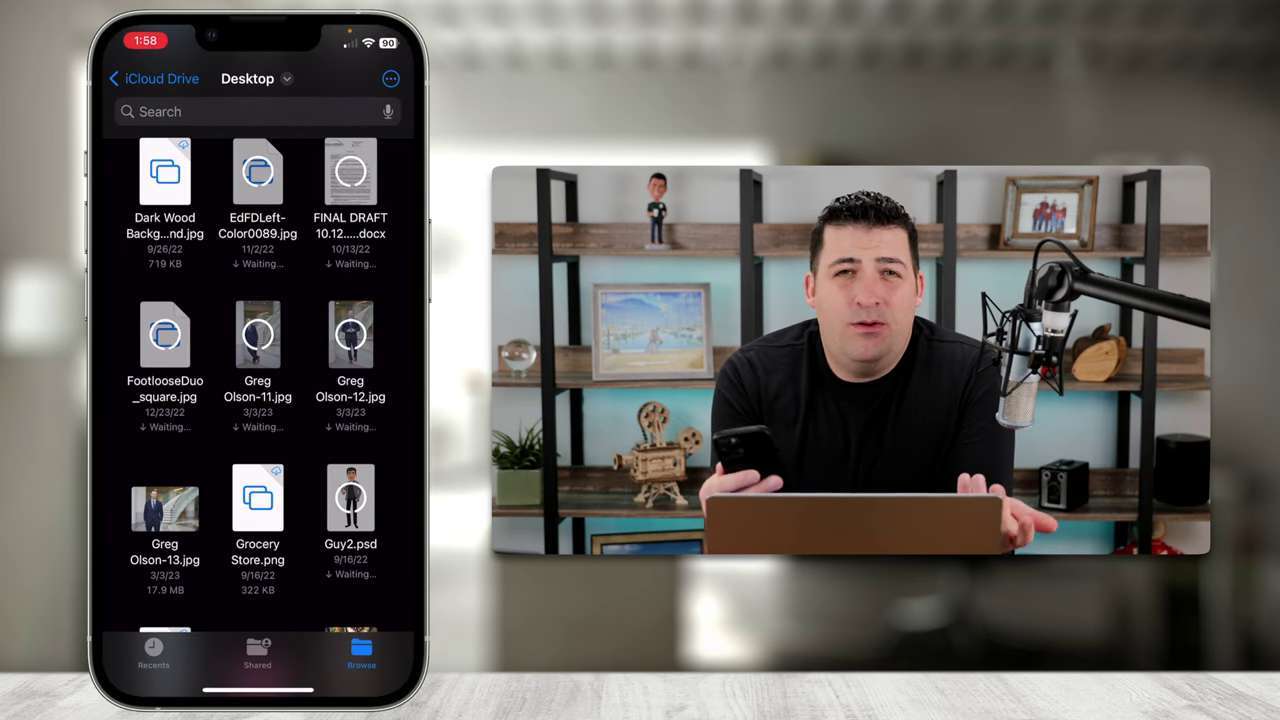
{"action": "left_click", "coordinate": [150, 78]}
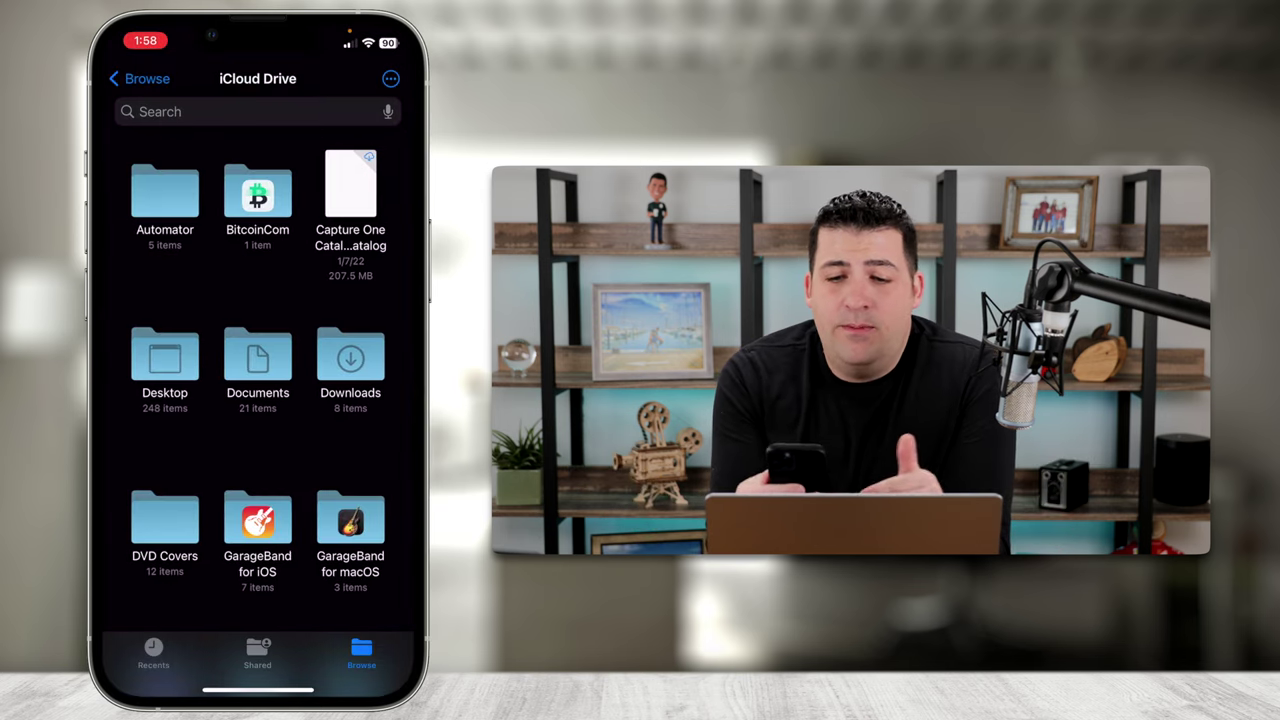
{"action": "left_click", "coordinate": [165, 355]}
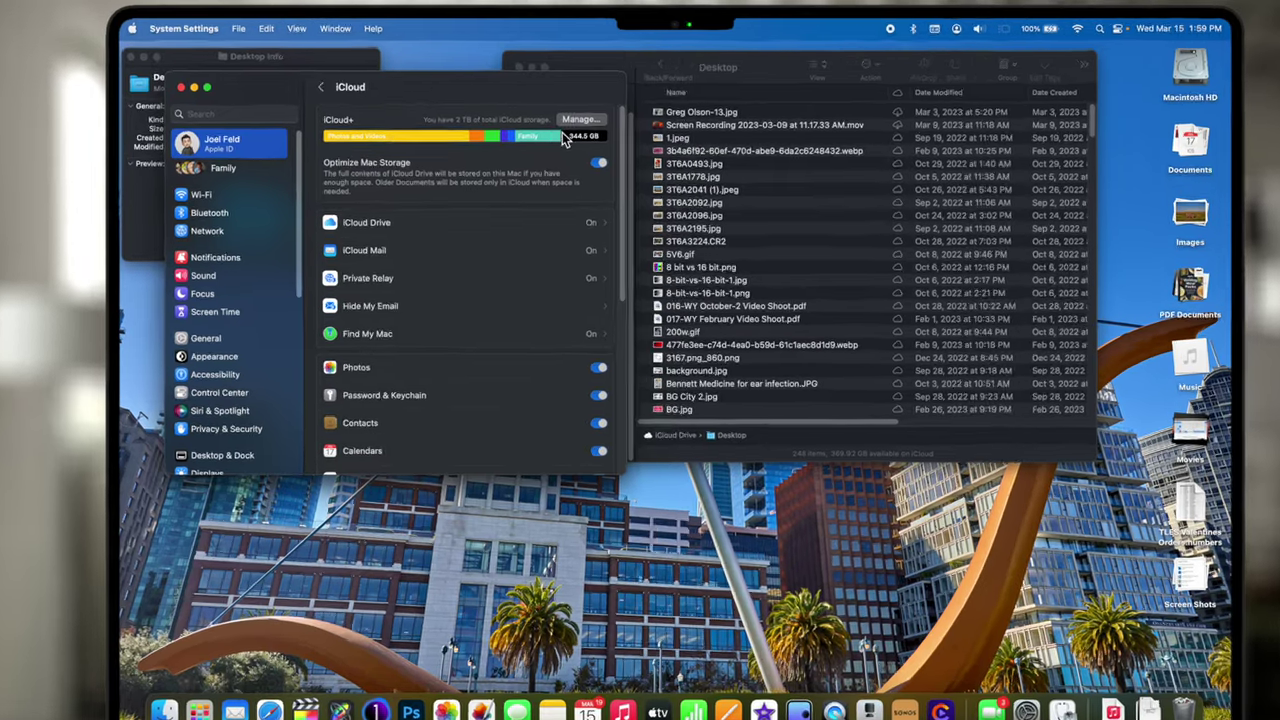
{"action": "mouse_move", "coordinate": [491, 137]}
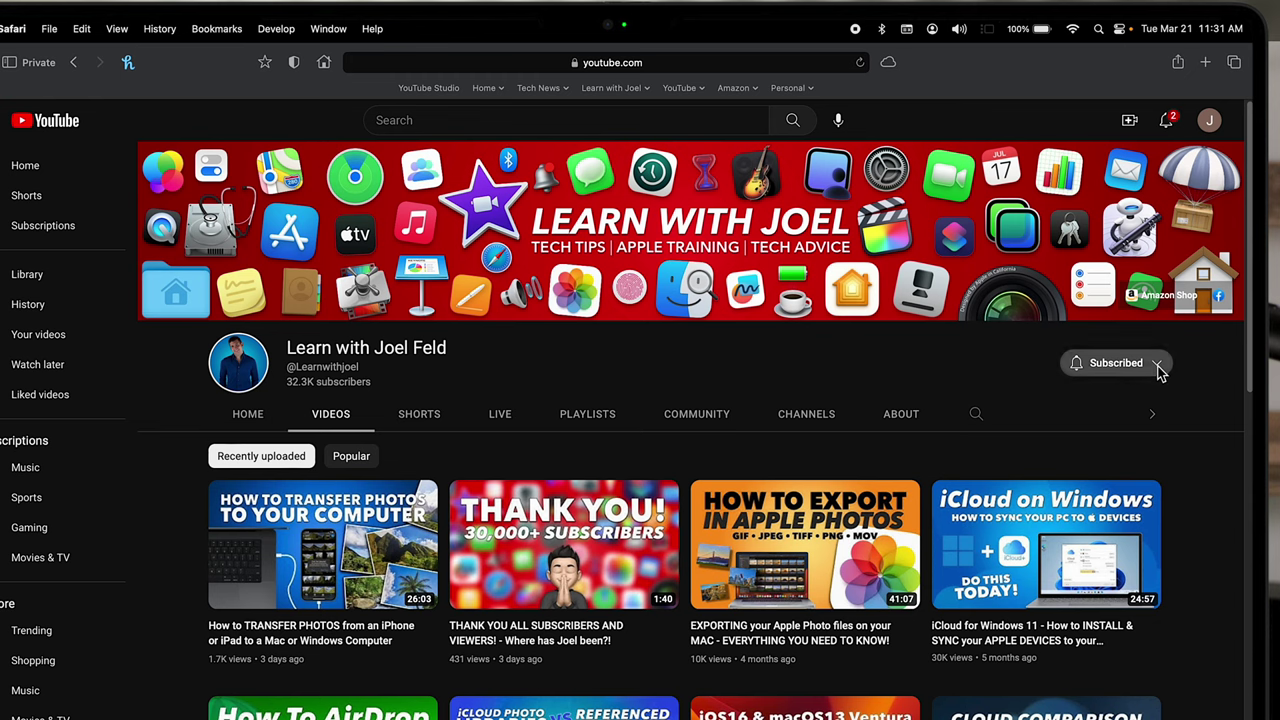
Step: Switch to the YouTube channel page in Safari and set the subscription's notifications to All
{"action": "left_click", "coordinate": [1160, 372]}
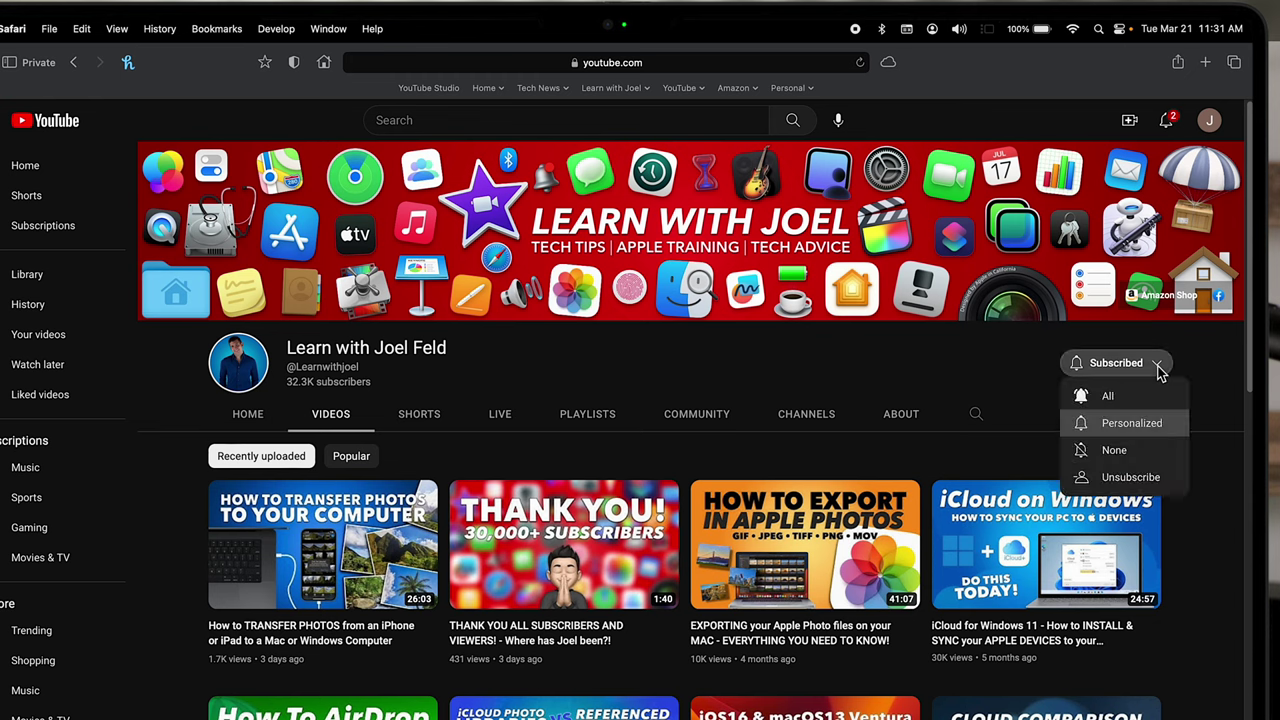
{"action": "left_click", "coordinate": [1085, 394]}
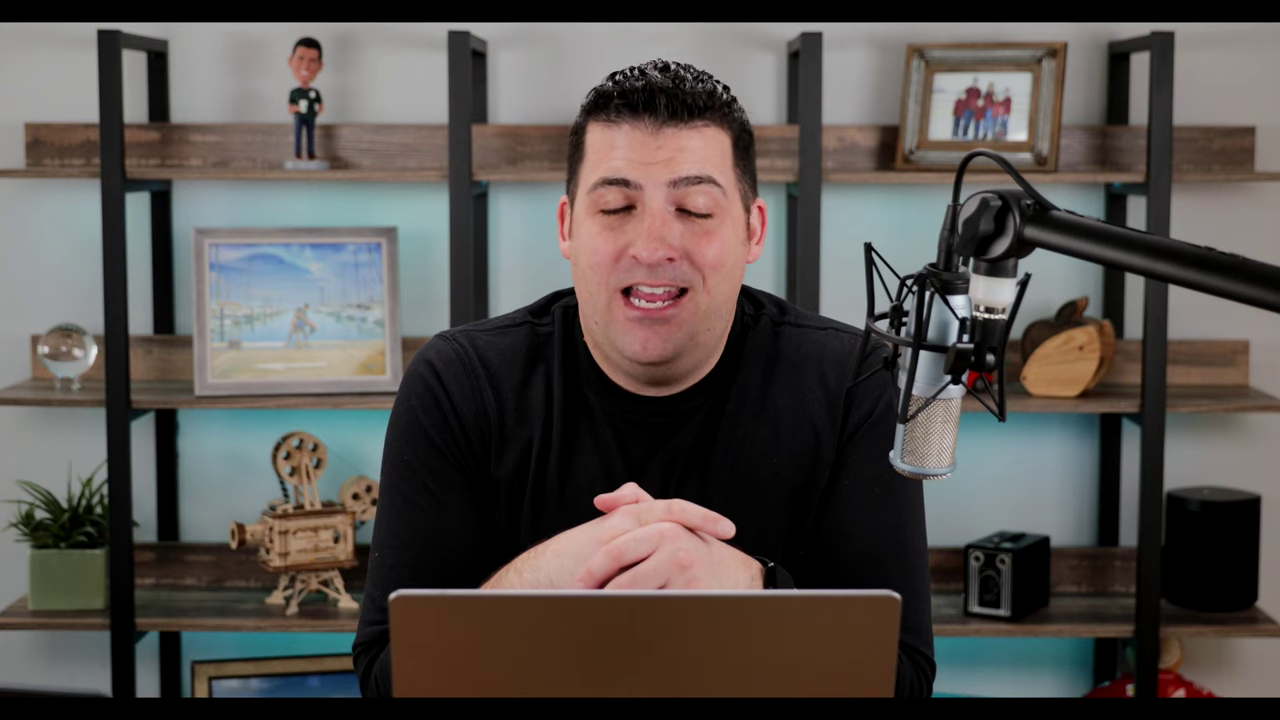